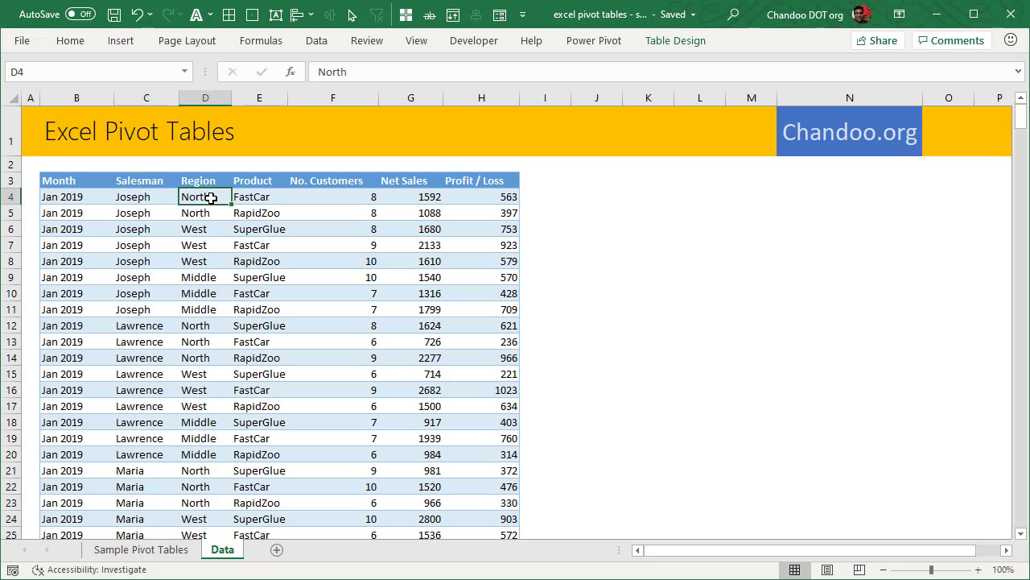
- Examine the sales table's Product, No. Customers, Net Sales and Profit / Loss columns and its first record on the Data sheet
click(277, 196)
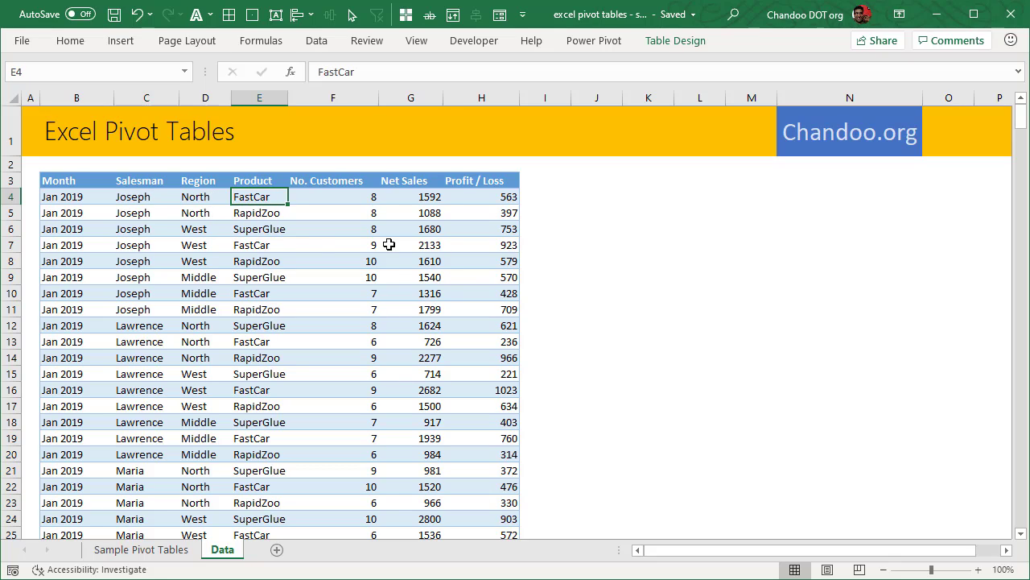
click(365, 199)
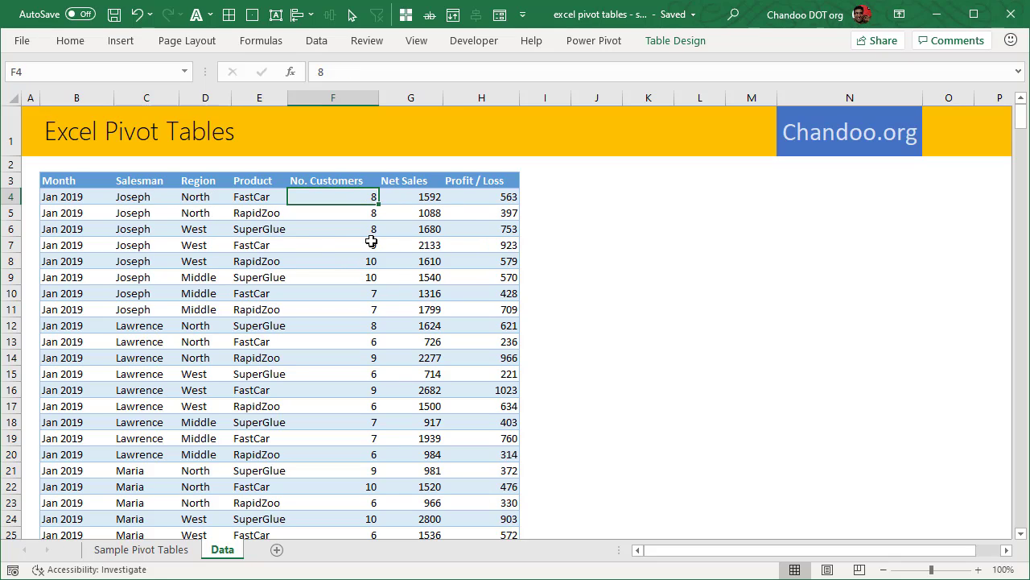
click(427, 199)
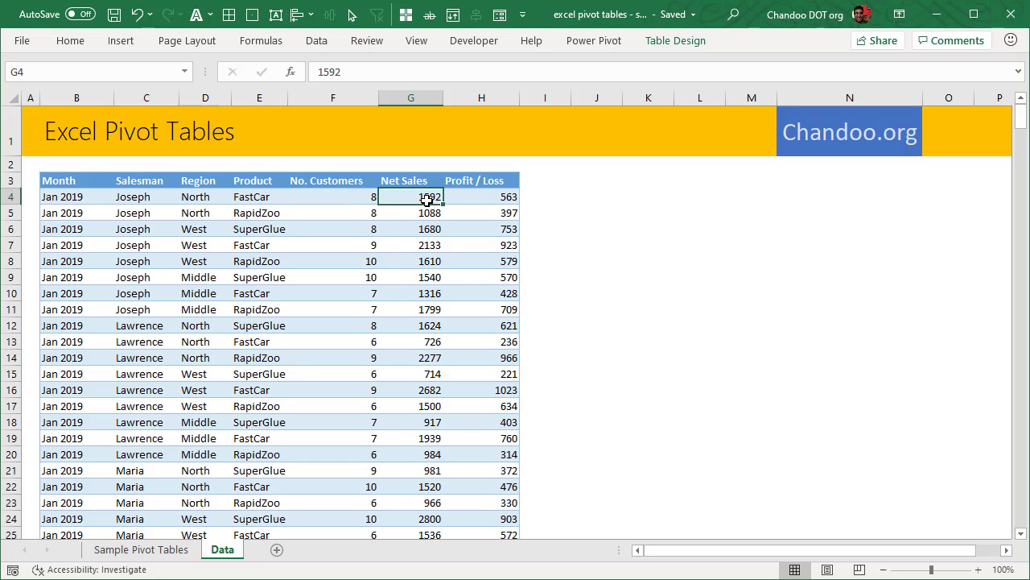
click(498, 191)
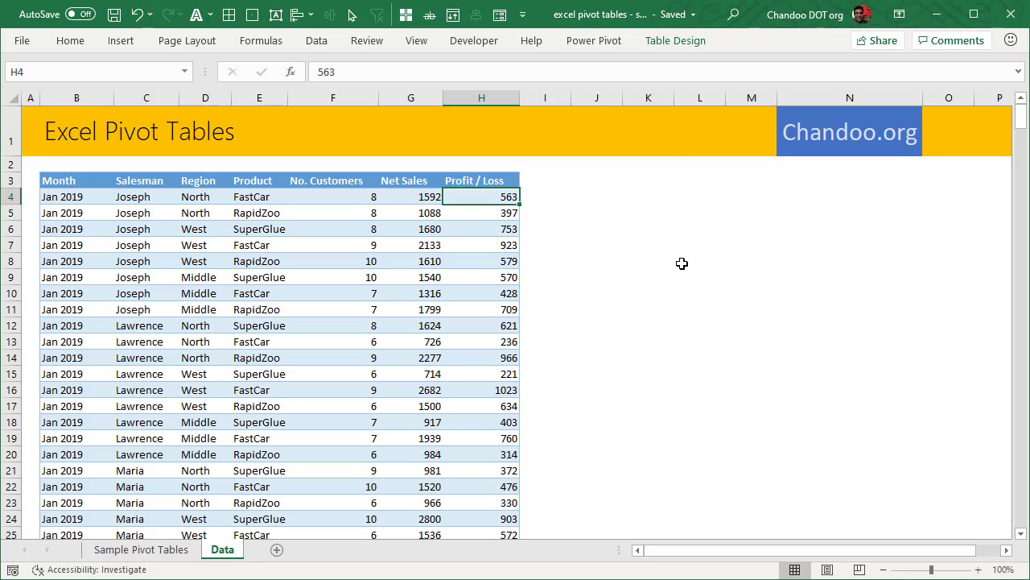
scroll(526, 384, down, 5)
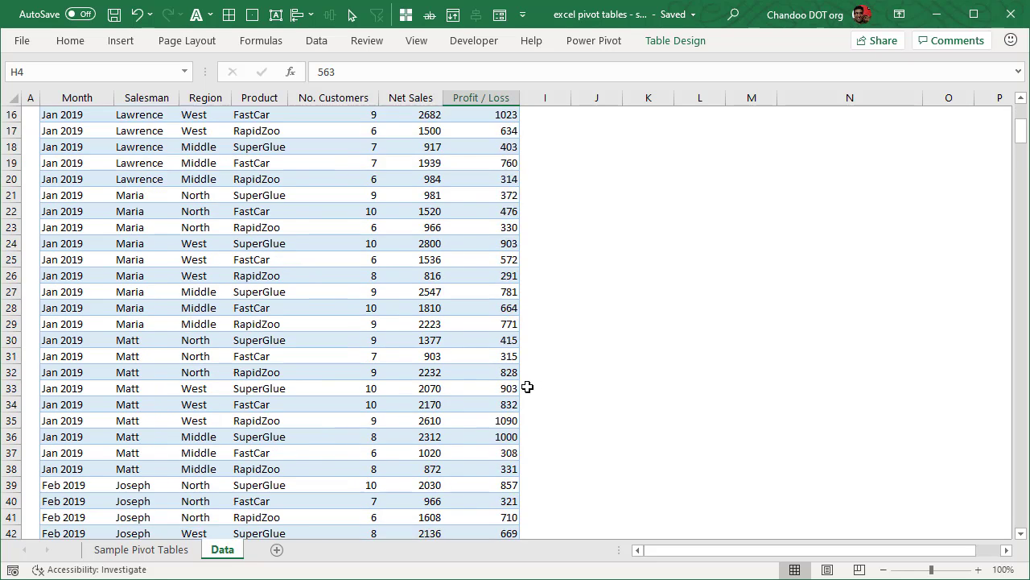
scroll(520, 306, up, 5)
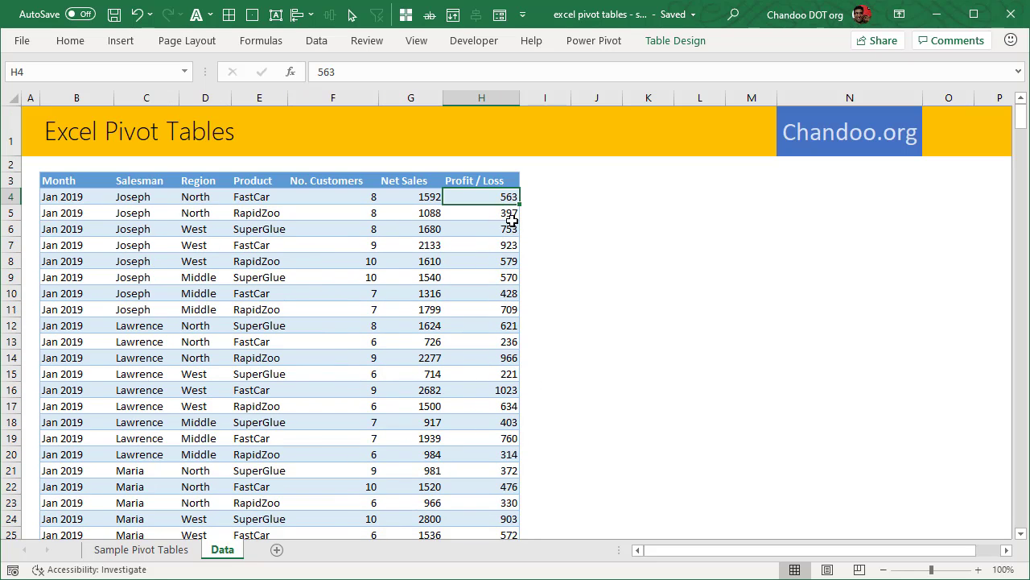
scroll(495, 370, down, 6)
scroll(500, 375, up, 6)
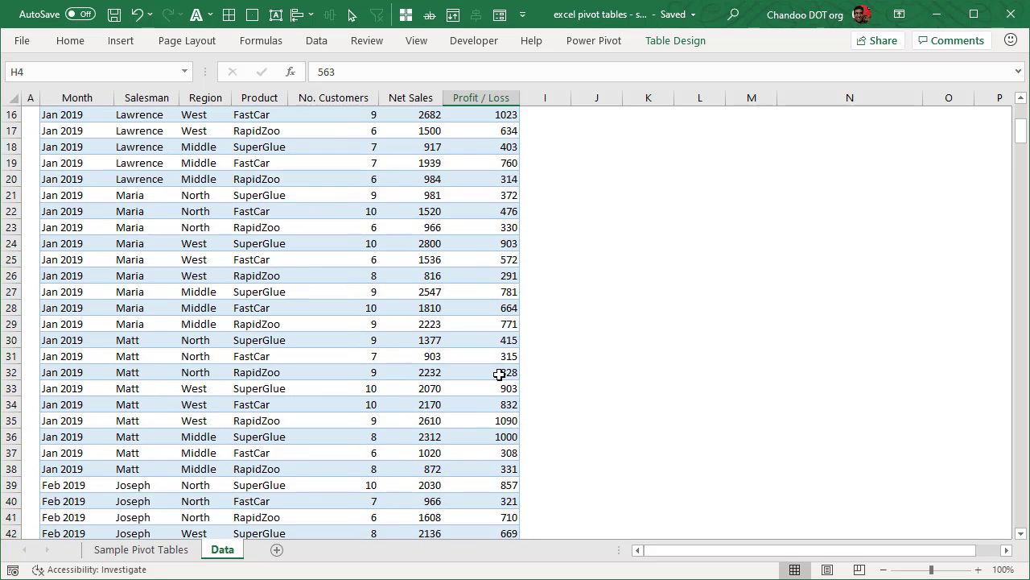
click(46, 197)
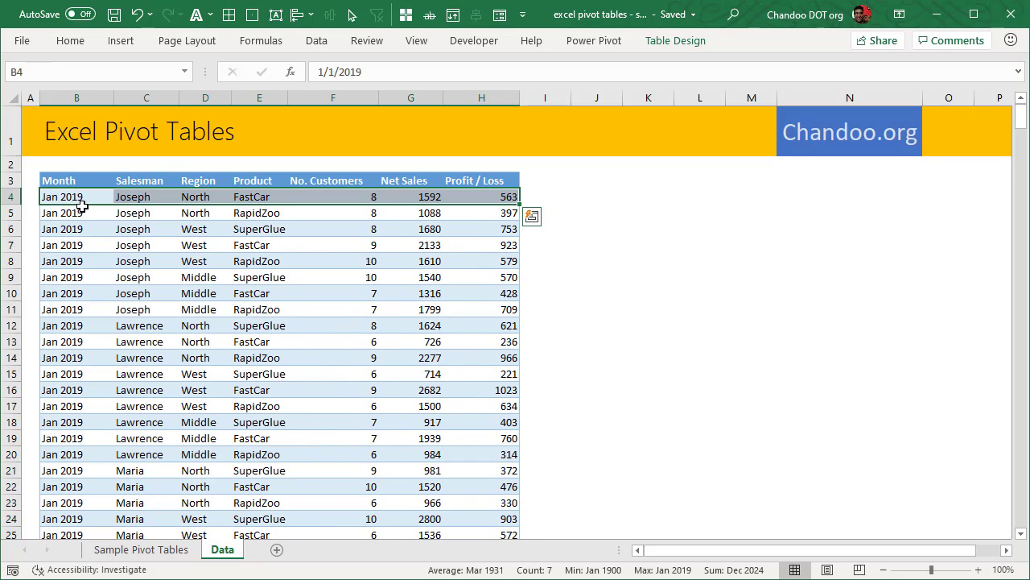
click(82, 197)
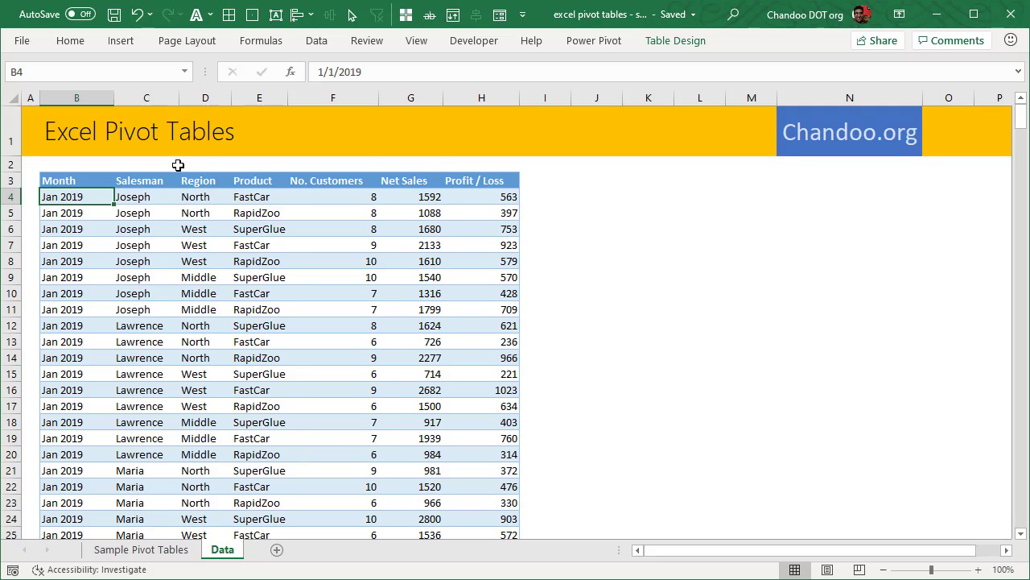
- Check how far the Month column's data extends and look up the name assigned to the table
key(ctrl+Down)
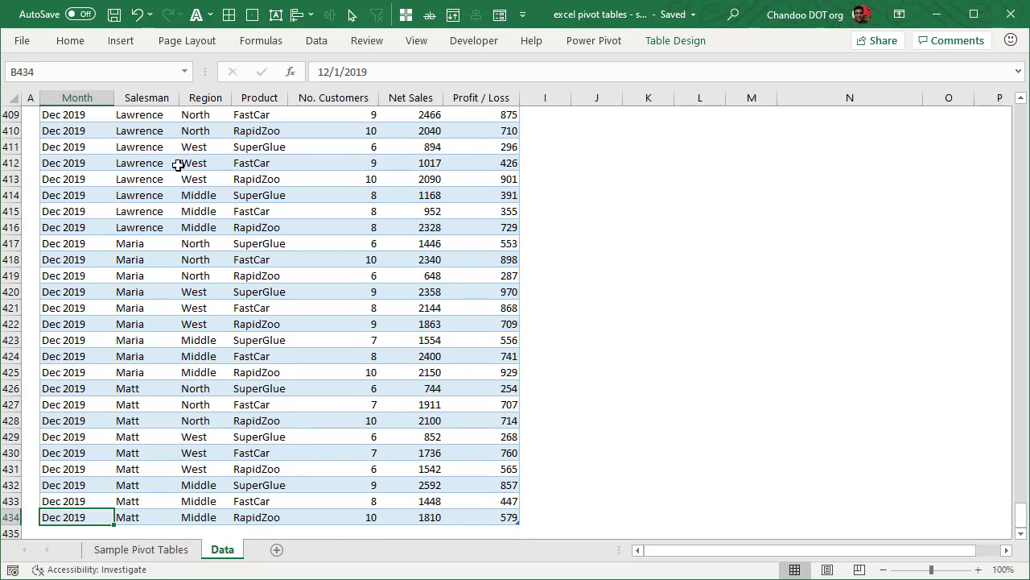
key(ctrl+Up)
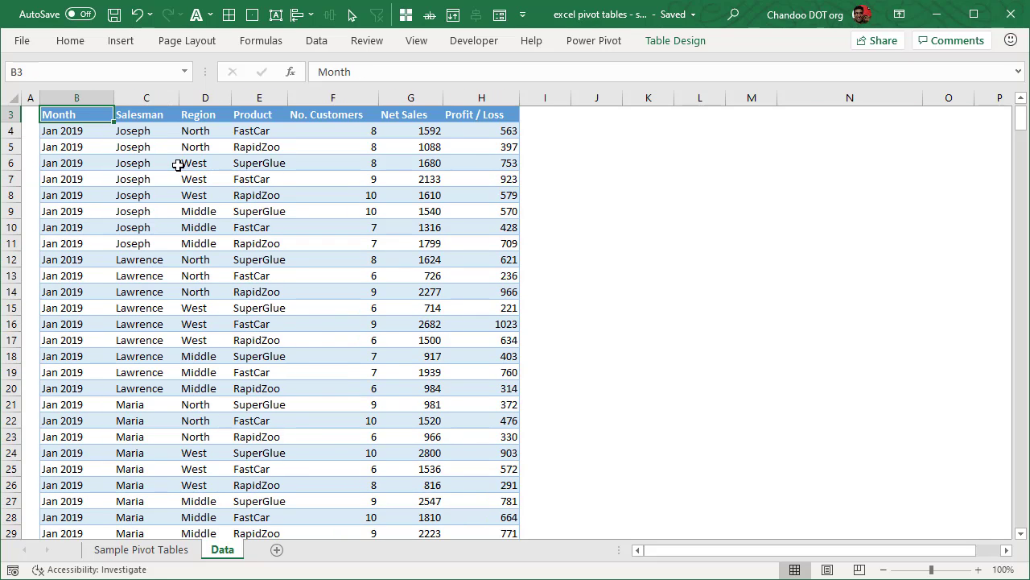
scroll(178, 165, up, 1)
scroll(376, 341, up, 1)
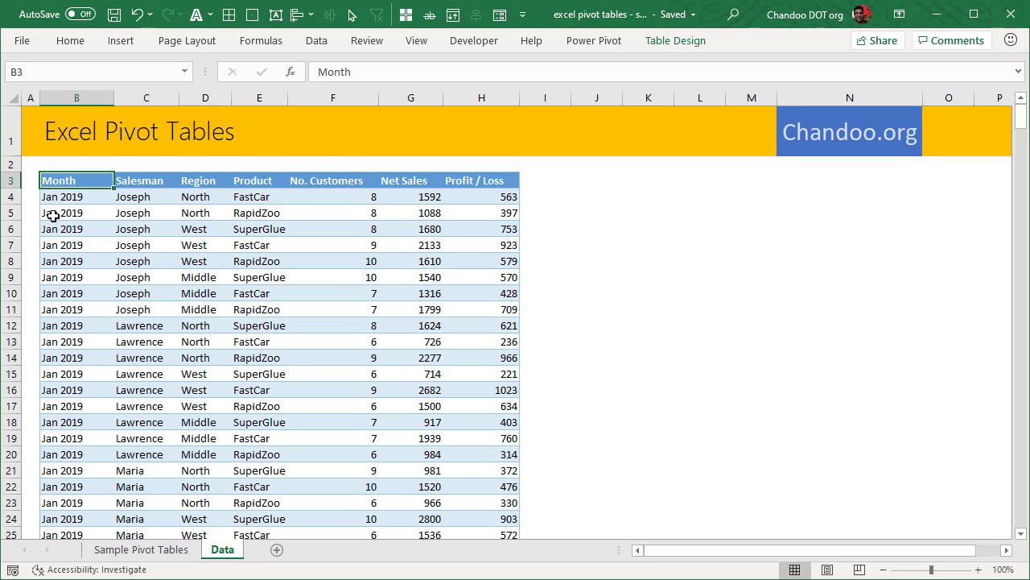
click(675, 42)
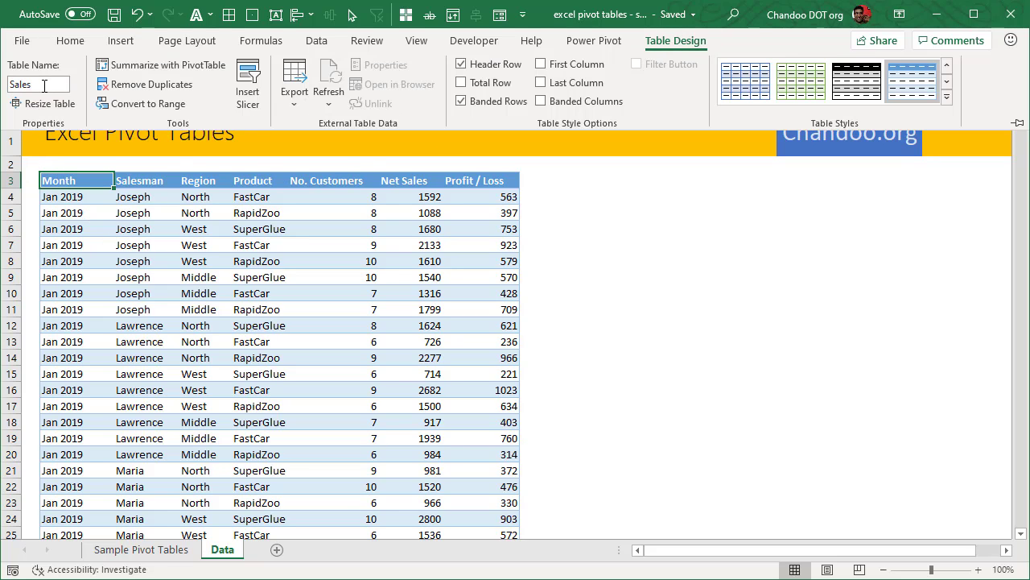
click(705, 259)
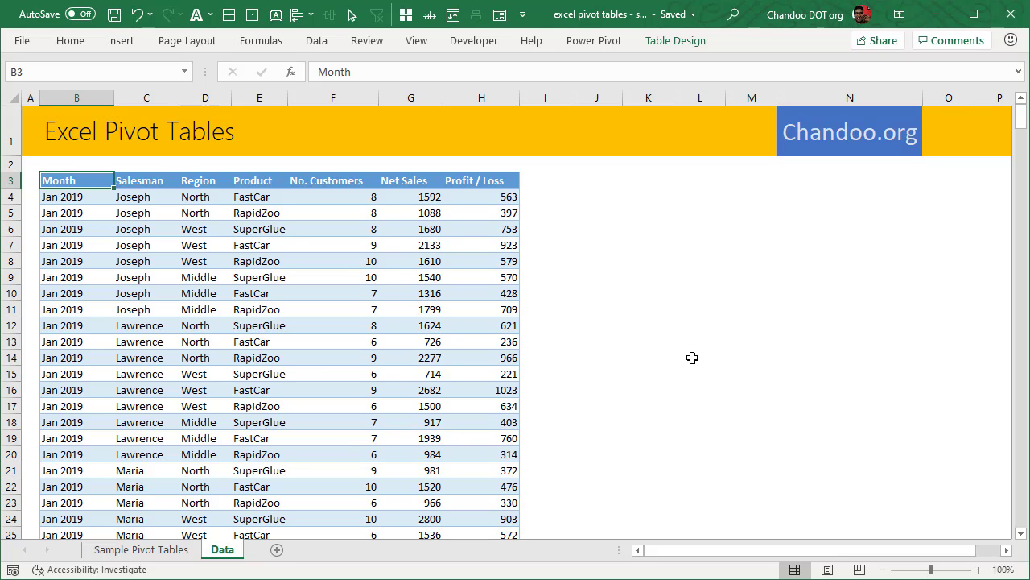
- Create a PivotTable from the Sales table, placed on a new worksheet
click(123, 228)
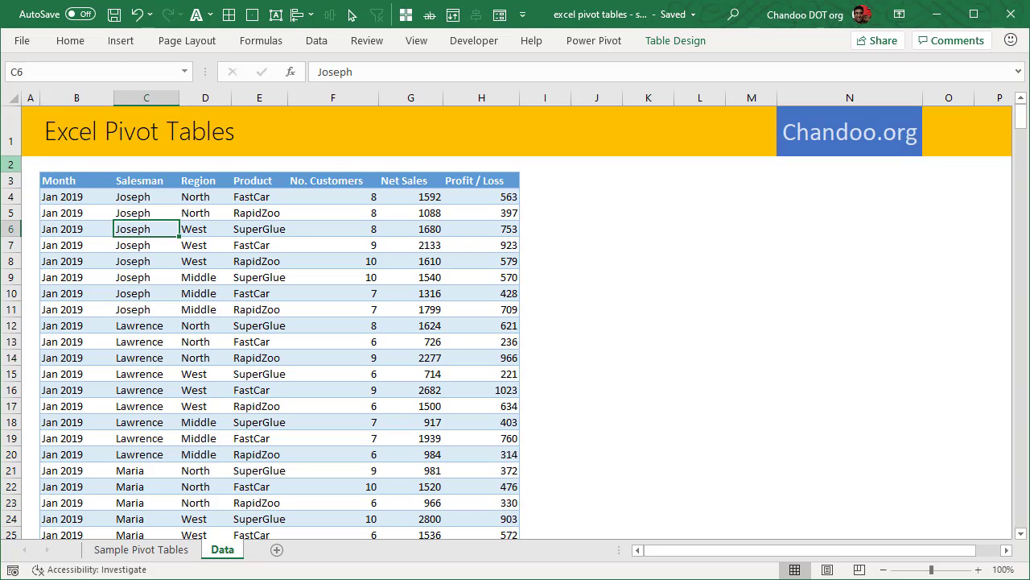
click(117, 44)
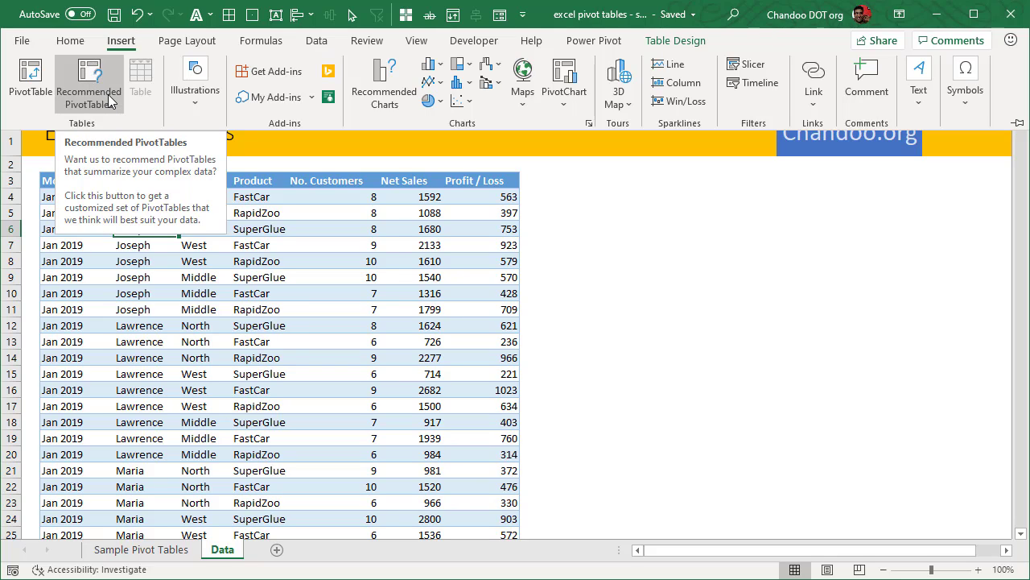
click(37, 99)
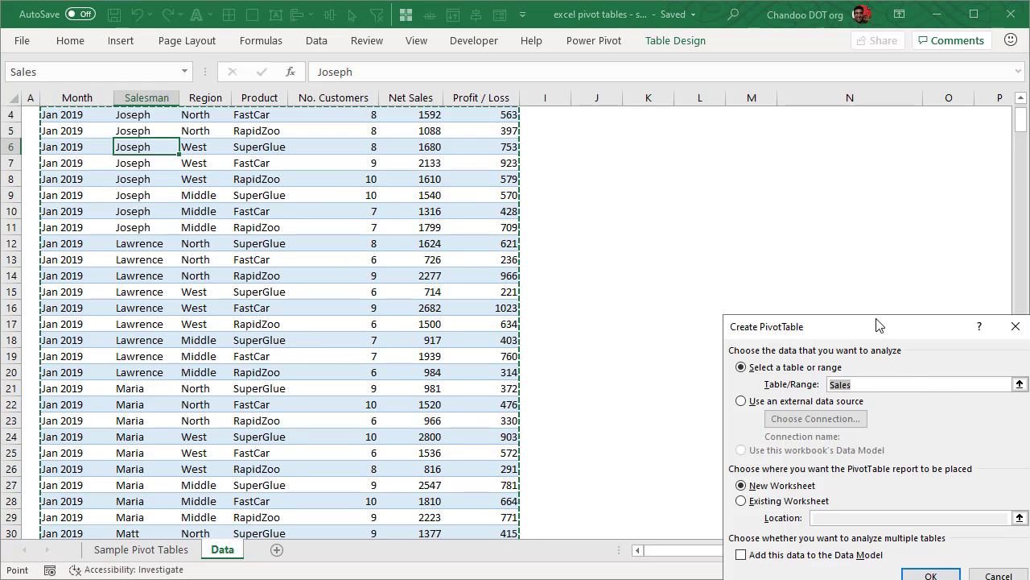
drag(877, 324, 757, 176)
scroll(256, 199, up, 1)
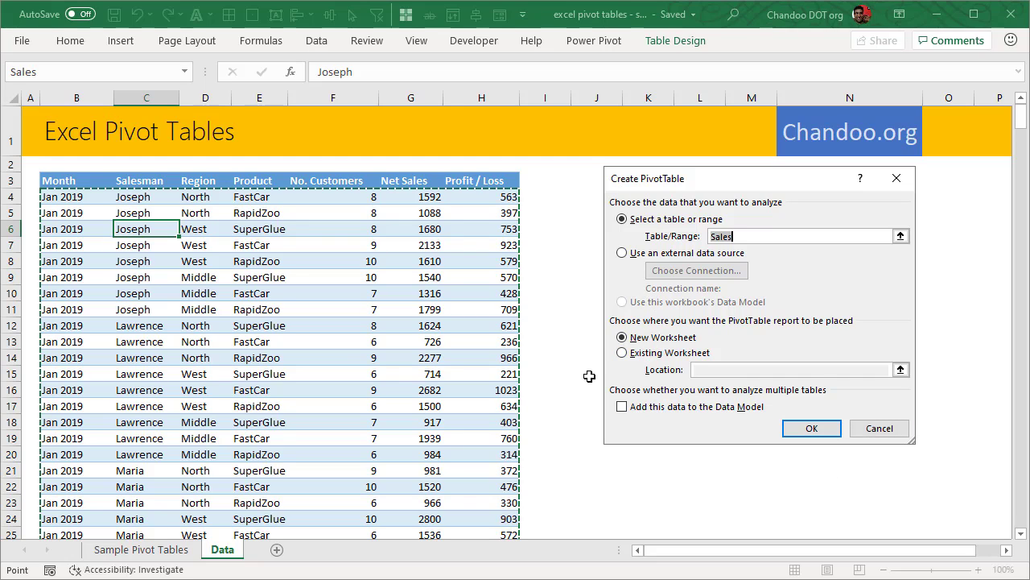
click(121, 41)
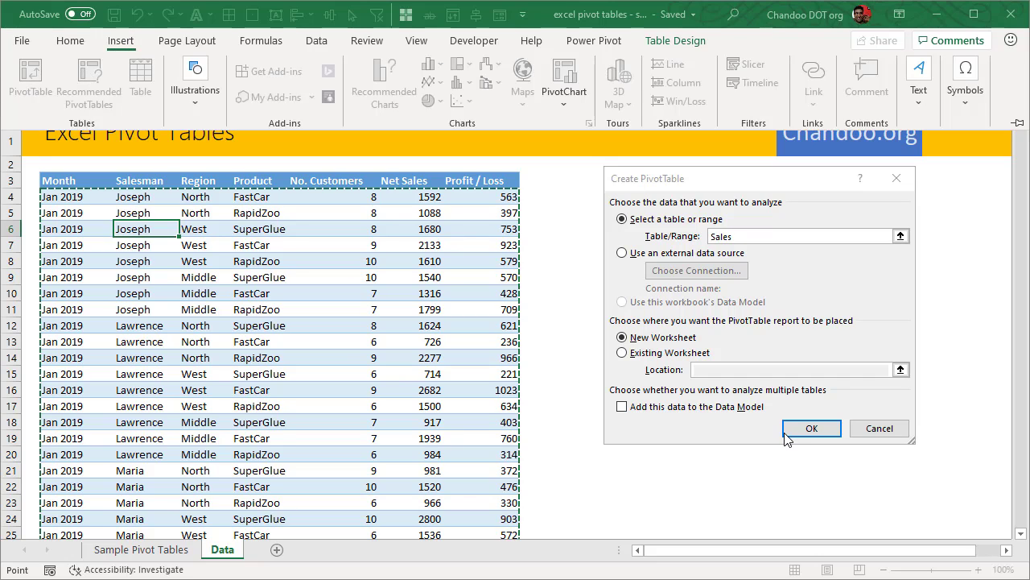
click(810, 431)
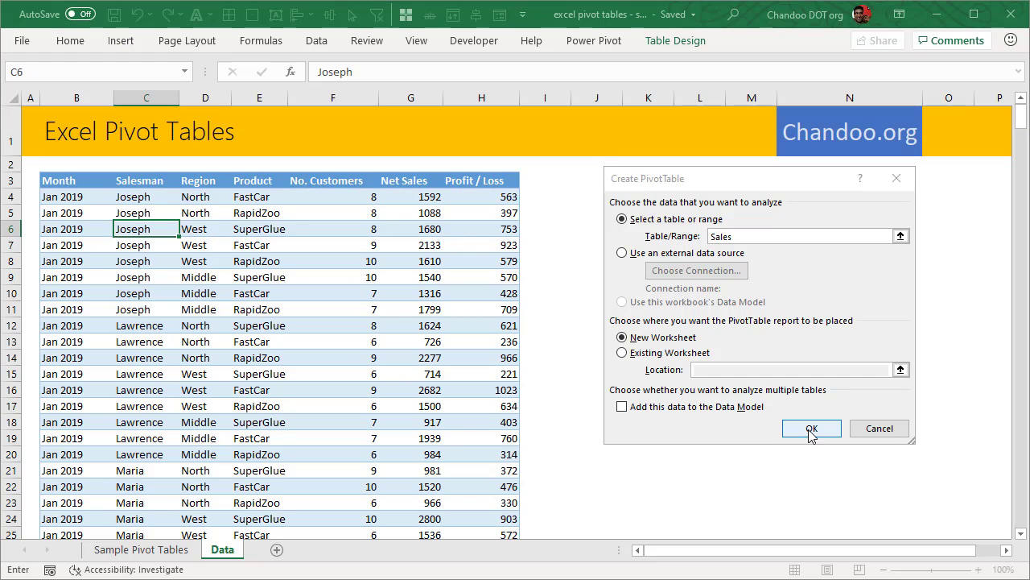
click(810, 429)
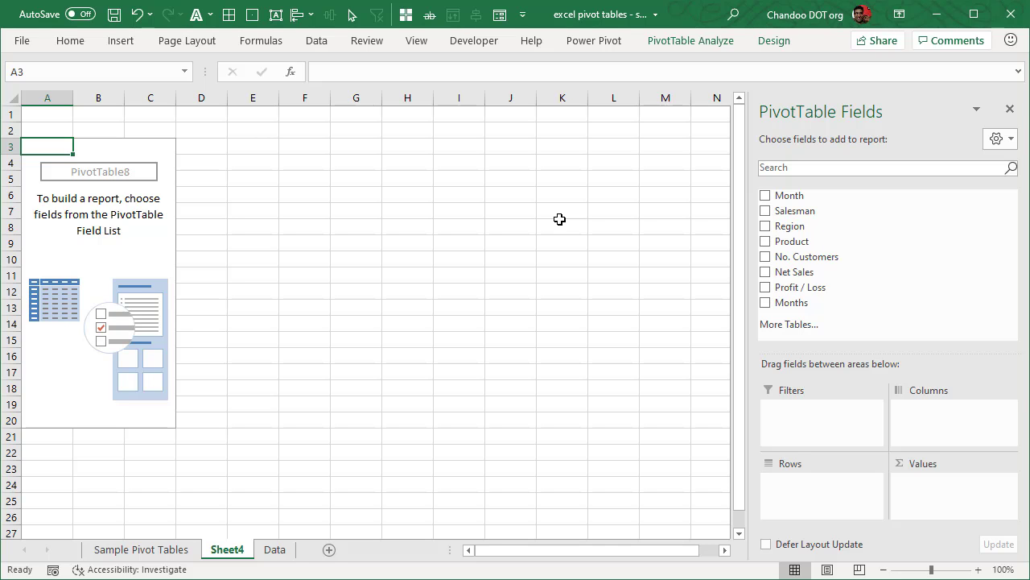
- Review the source records on the Data sheet and return to the blank PivotTable on Sheet4
click(275, 551)
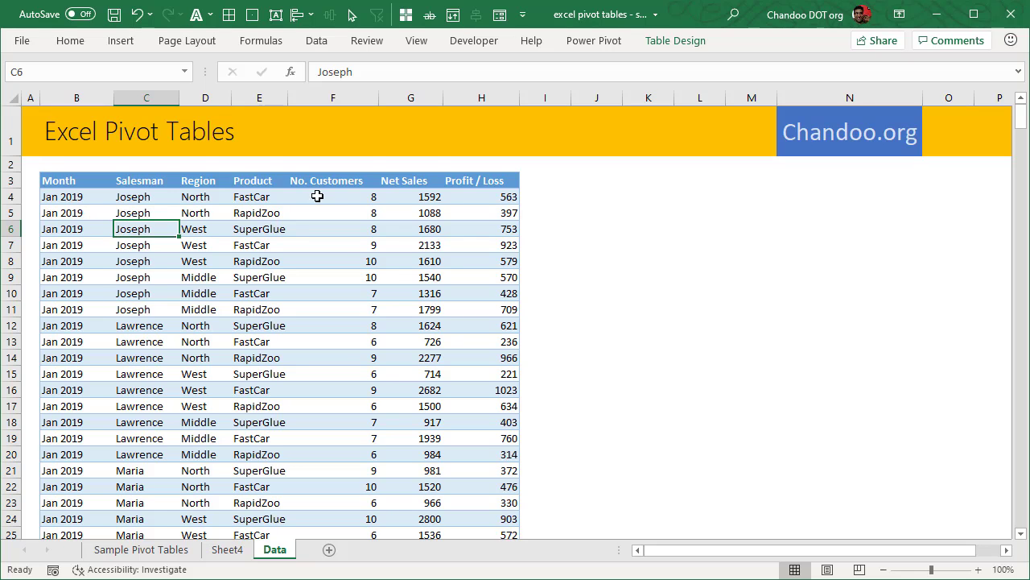
scroll(317, 204, down, 5)
scroll(318, 205, up, 5)
scroll(306, 214, down, 1)
scroll(310, 242, up, 1)
click(226, 550)
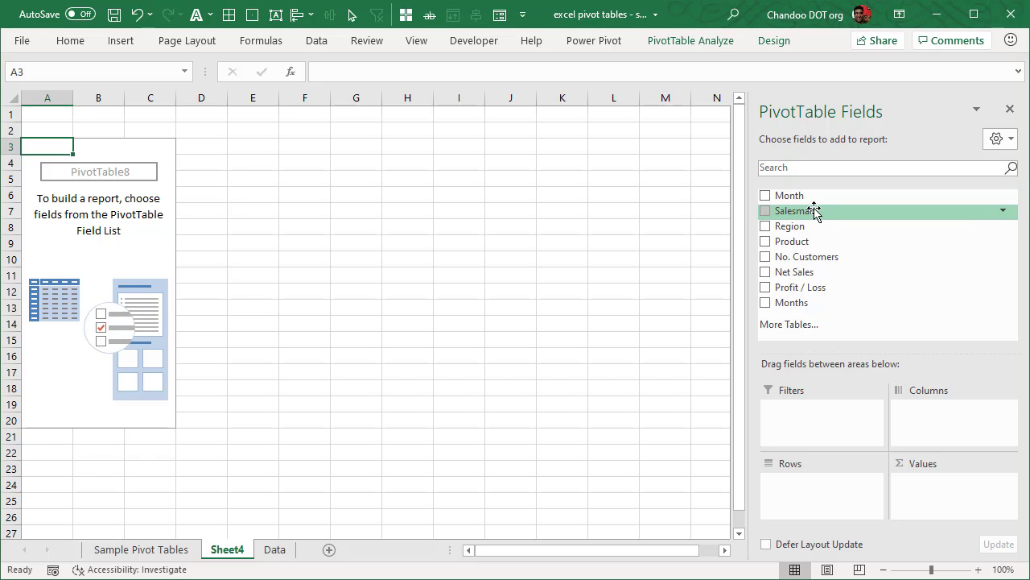
- Add the Salesman field to the PivotTable's Rows and select the listed salesman labels
drag(814, 210, 823, 501)
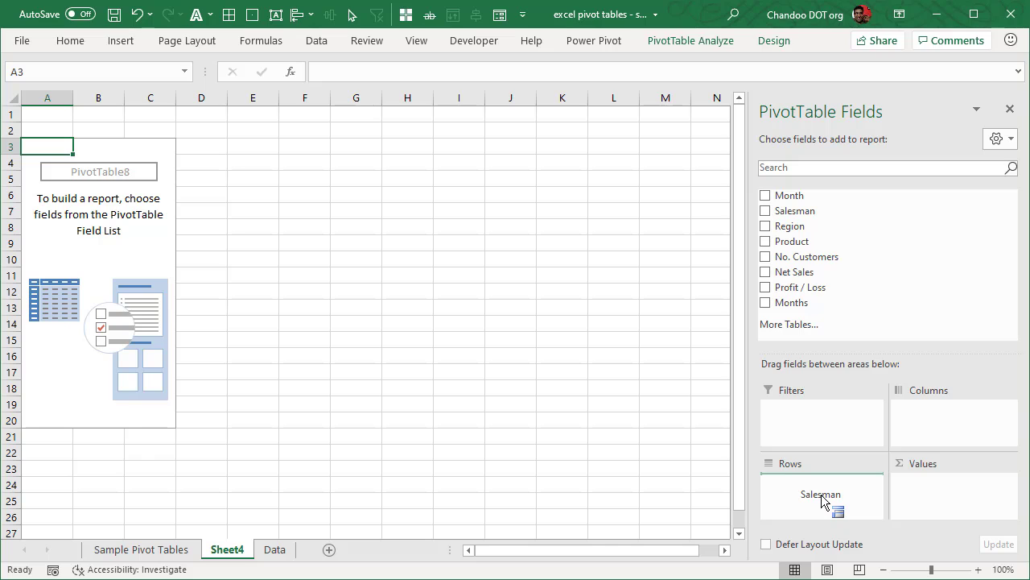
drag(823, 501, 822, 501)
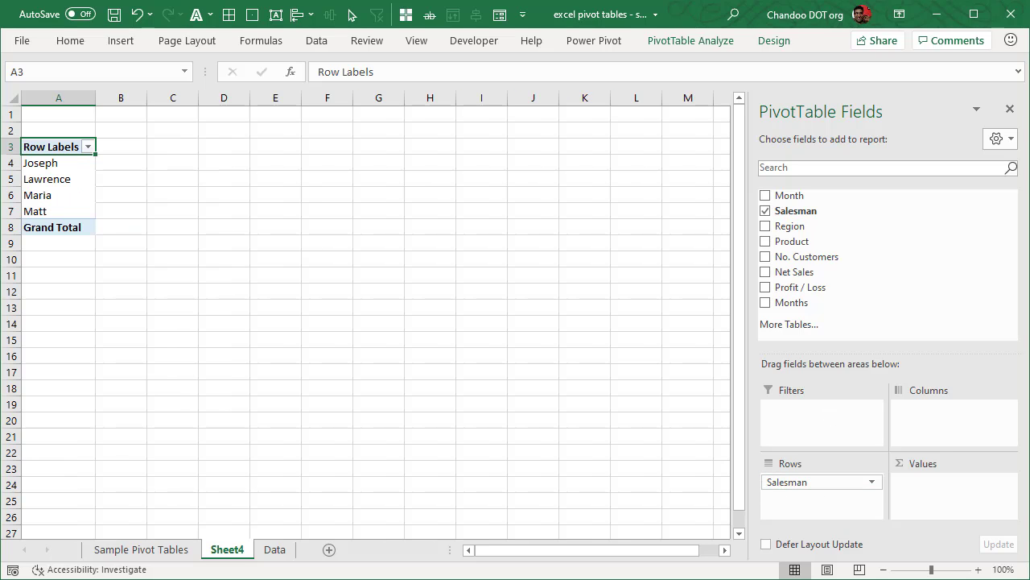
drag(59, 165, 53, 210)
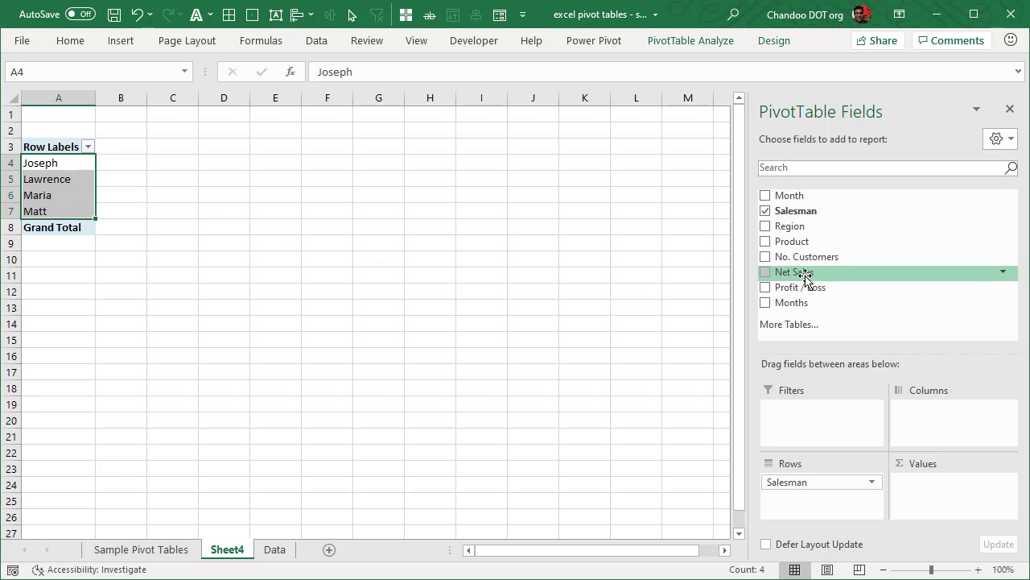
- Add Net Sales to the PivotTable's Values and inspect the sums per salesman and the grand total
drag(805, 276, 952, 505)
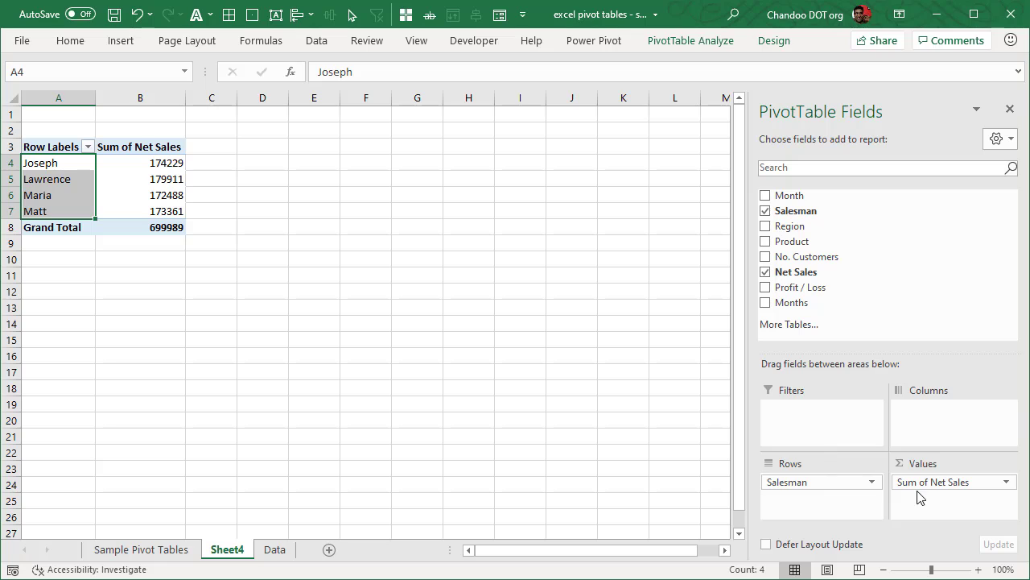
click(247, 231)
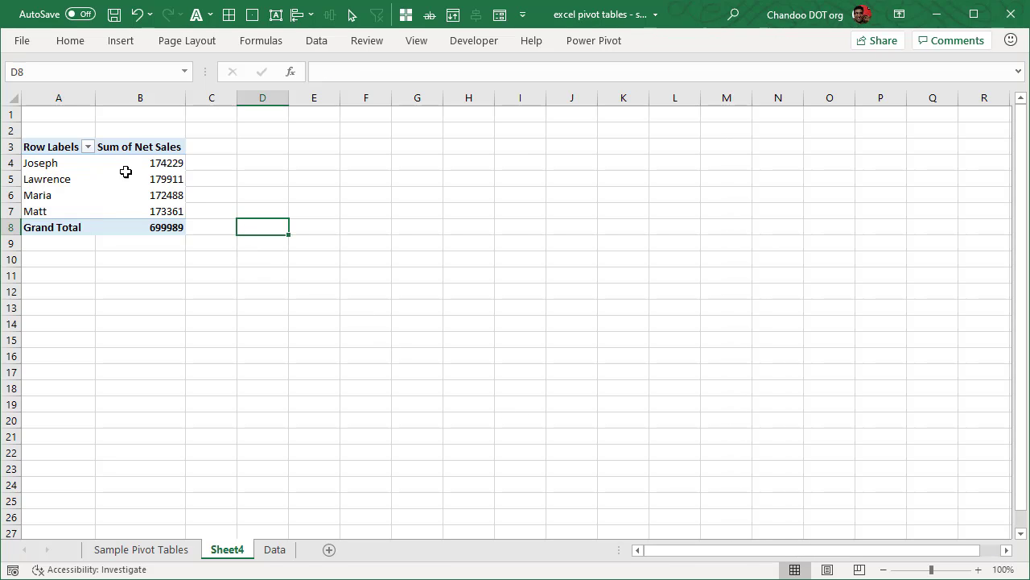
click(161, 165)
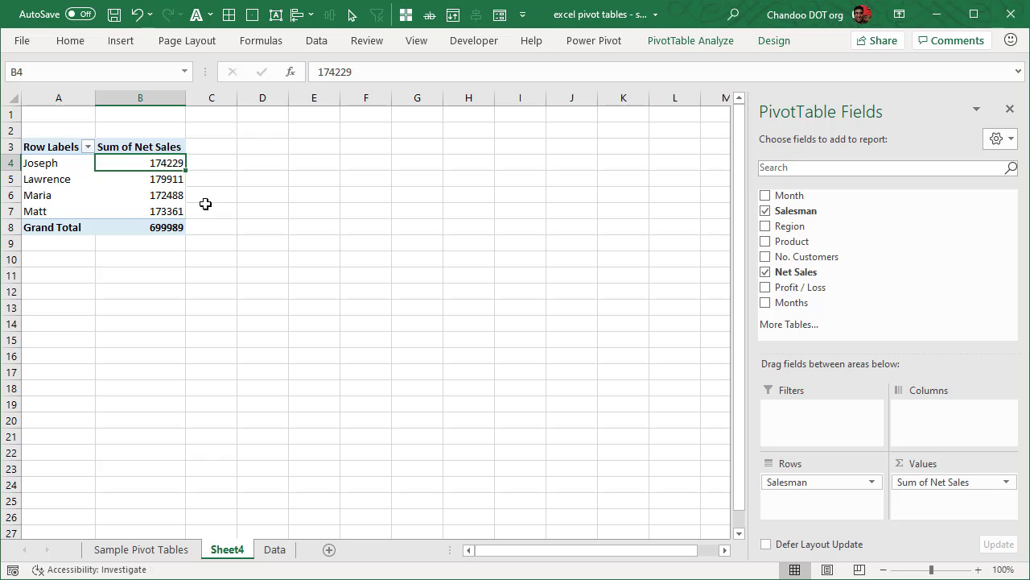
click(170, 182)
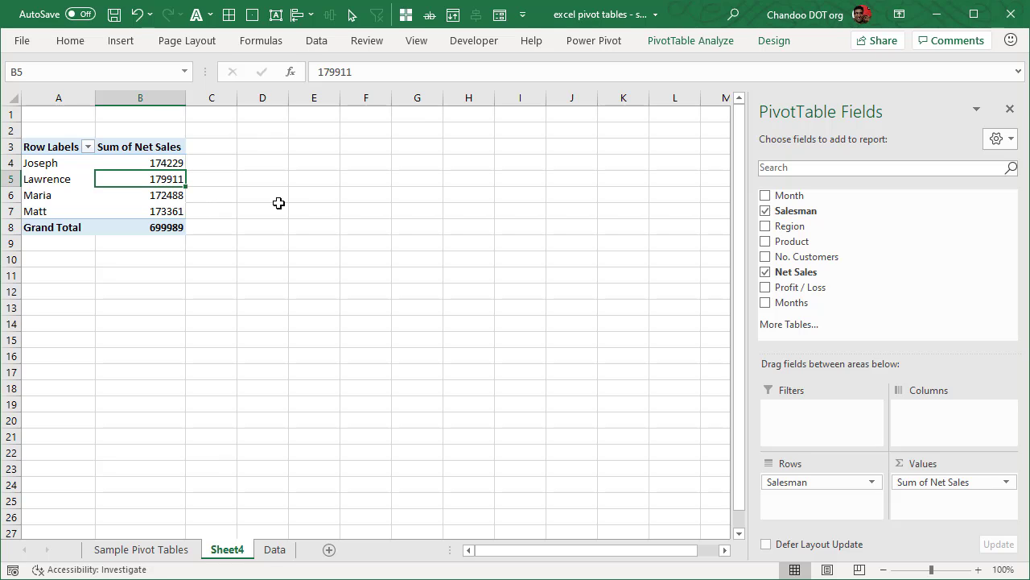
click(171, 227)
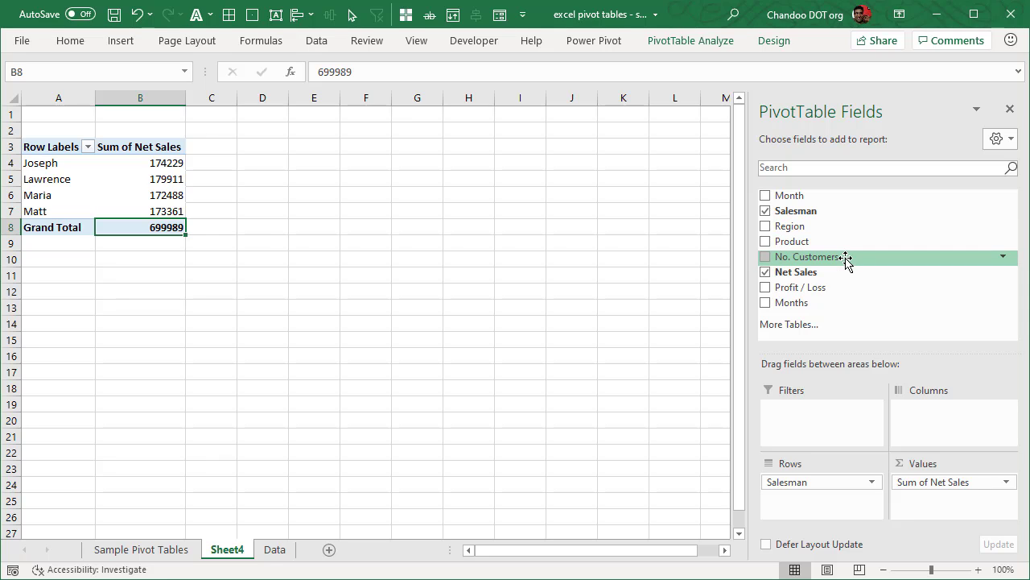
- Add No. Customers to the PivotTable's Values beside Net Sales and inspect the resulting report
drag(847, 257, 948, 510)
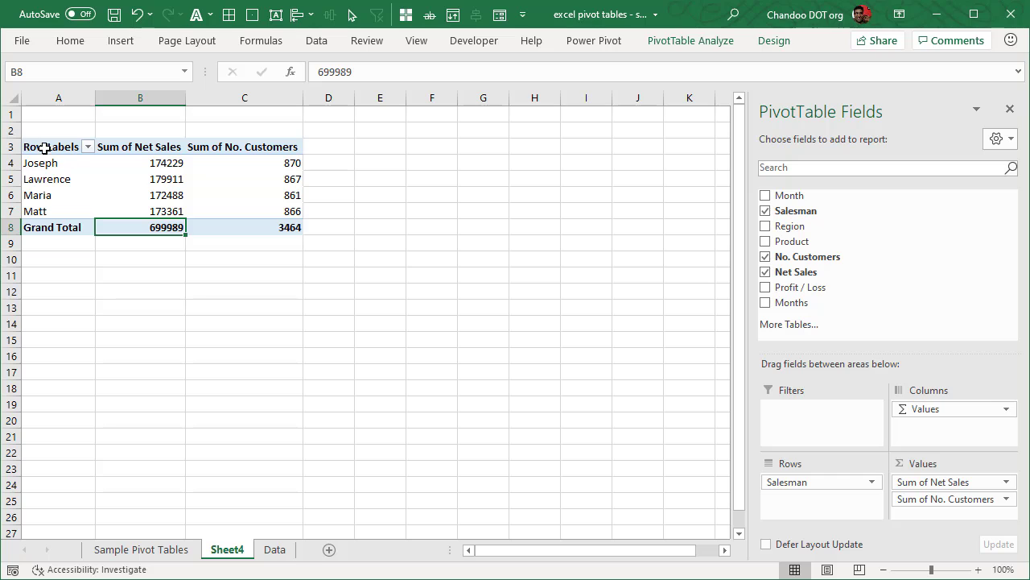
drag(44, 148, 286, 225)
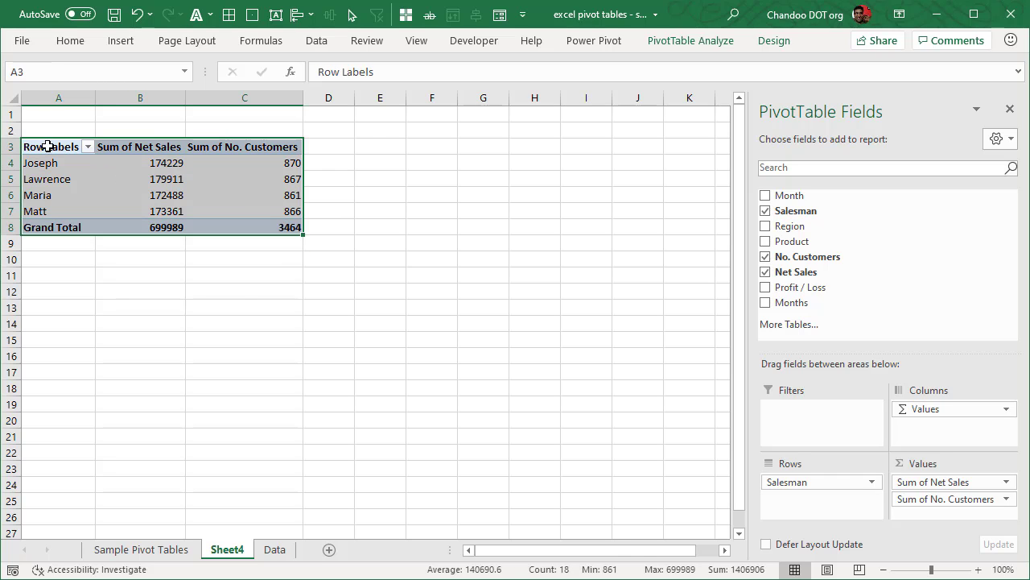
click(203, 199)
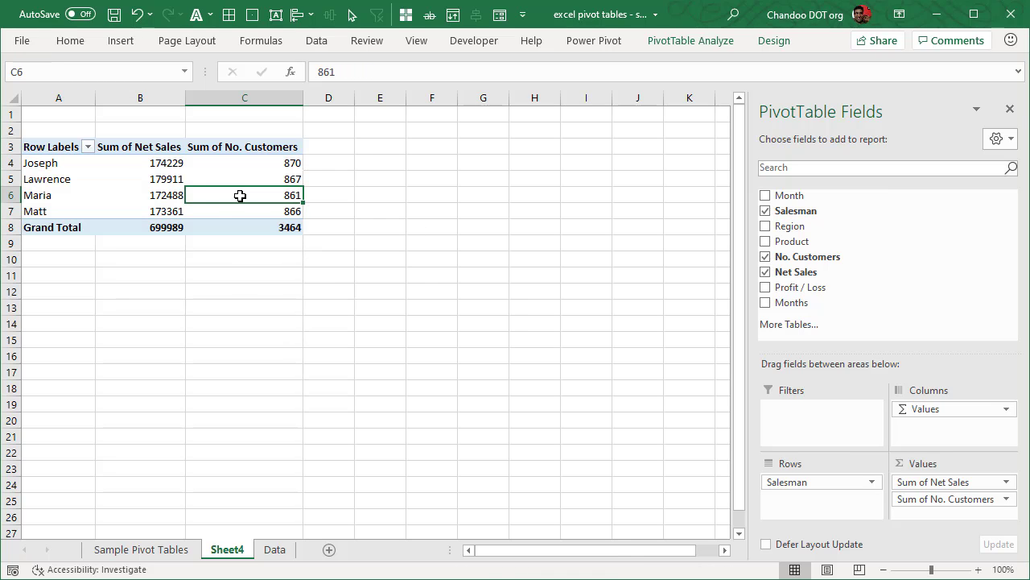
click(168, 195)
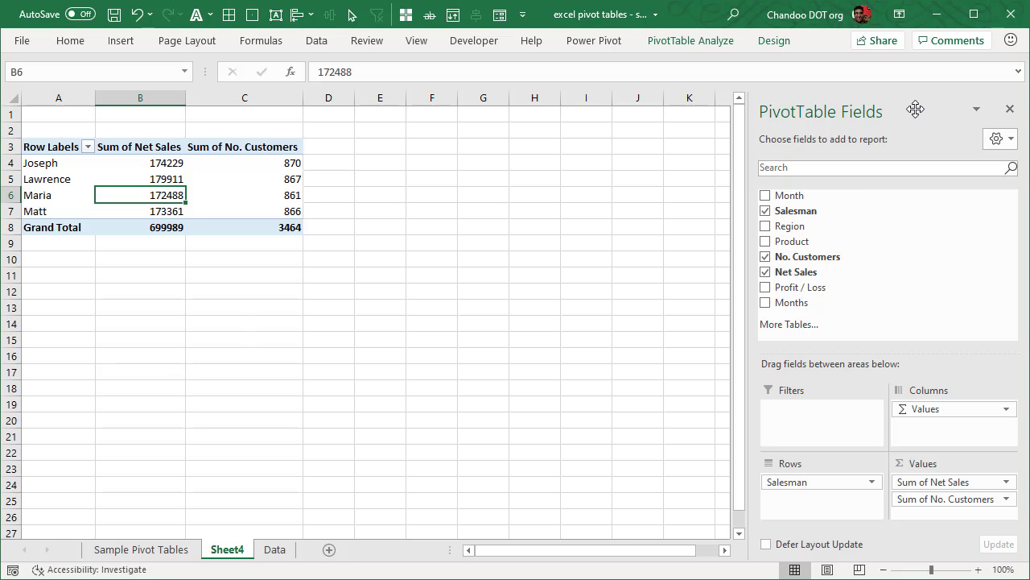
- Float and redock the PivotTable Fields pane, and compare its fields with the column headers on the Data sheet
drag(915, 108, 685, 23)
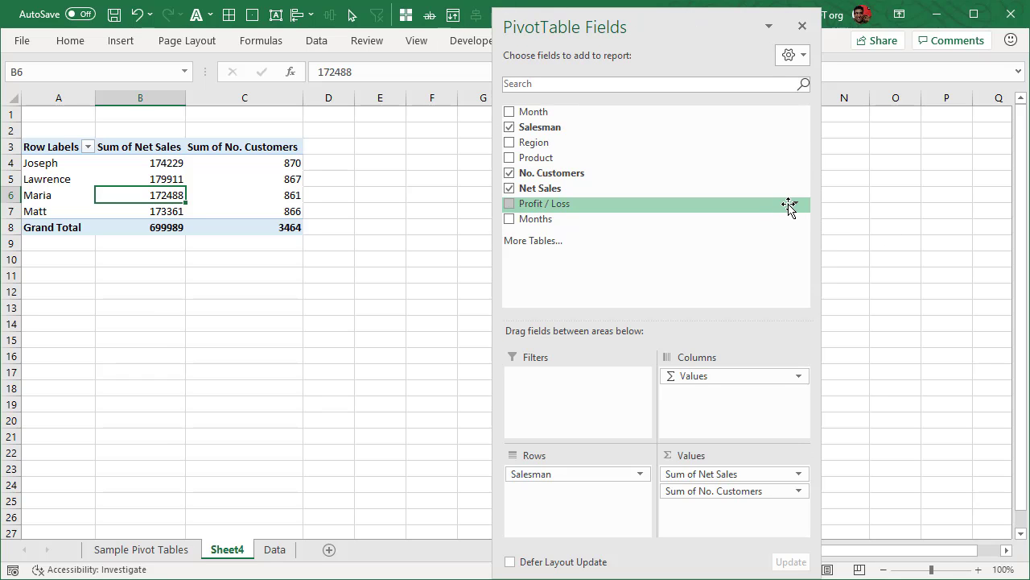
drag(642, 19, 1024, 24)
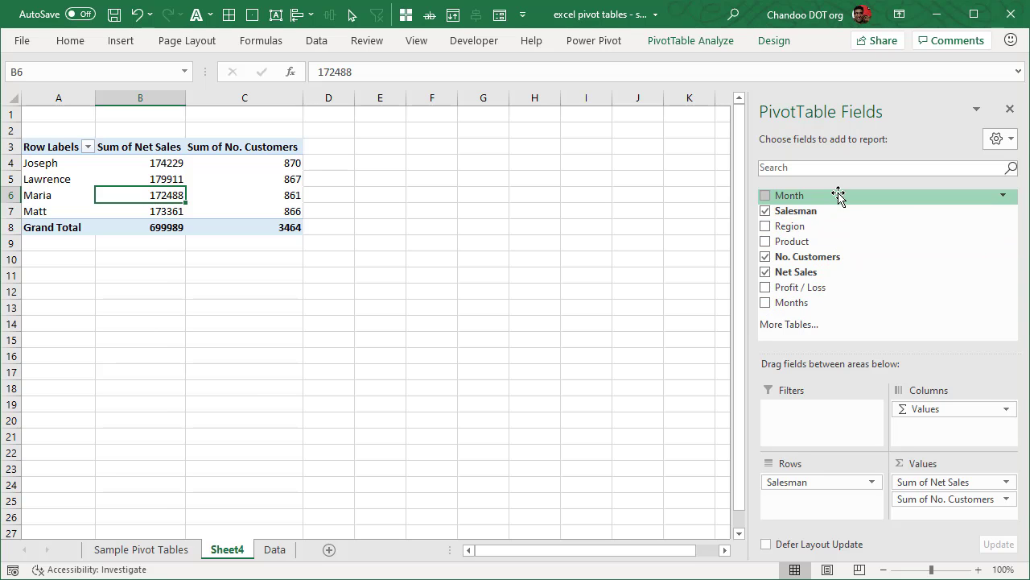
click(275, 549)
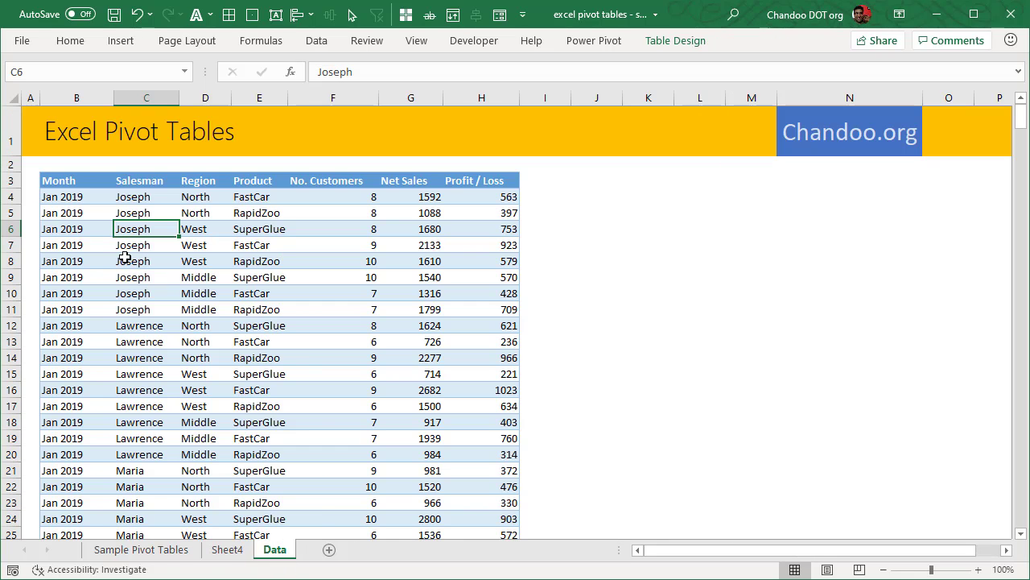
click(63, 183)
click(134, 182)
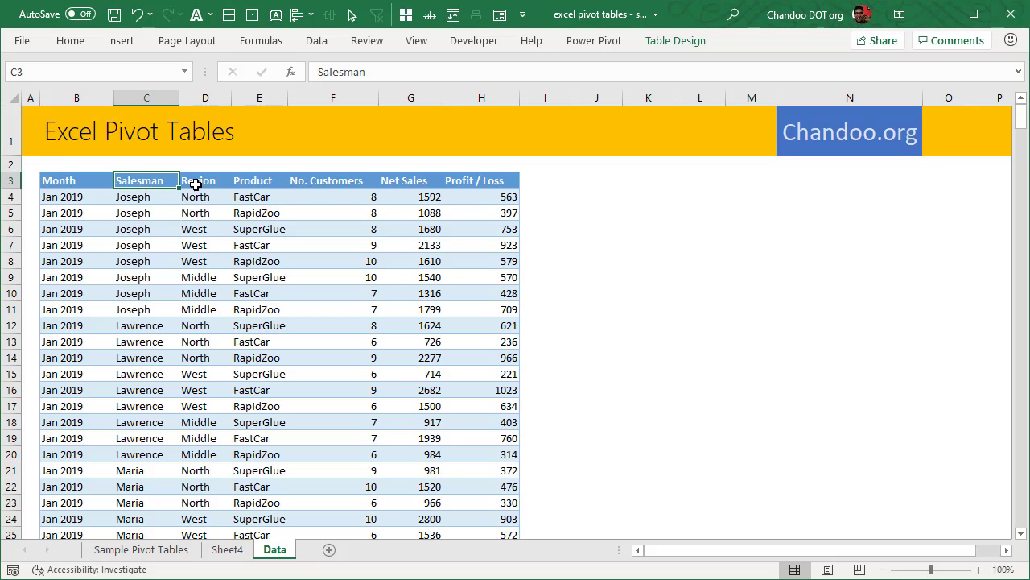
click(228, 550)
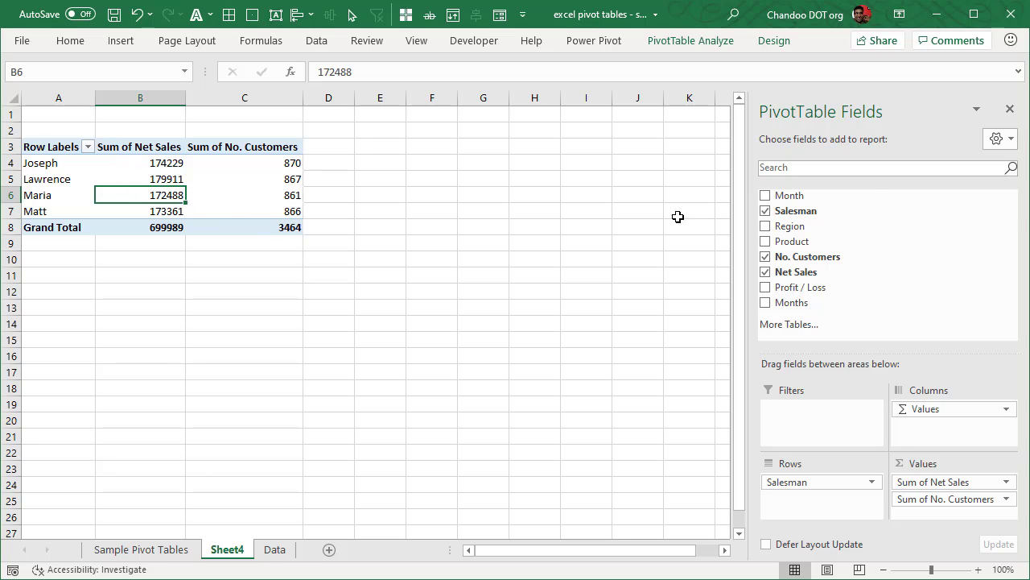
- Examine the PivotTable Analyze and Design commands available for the report on Sheet4
click(702, 42)
click(773, 40)
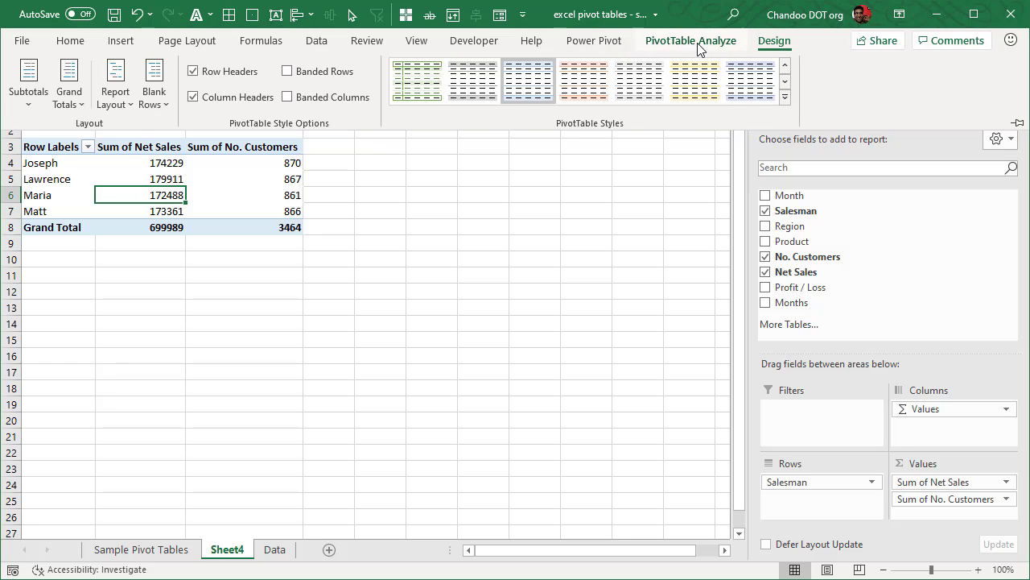
click(700, 41)
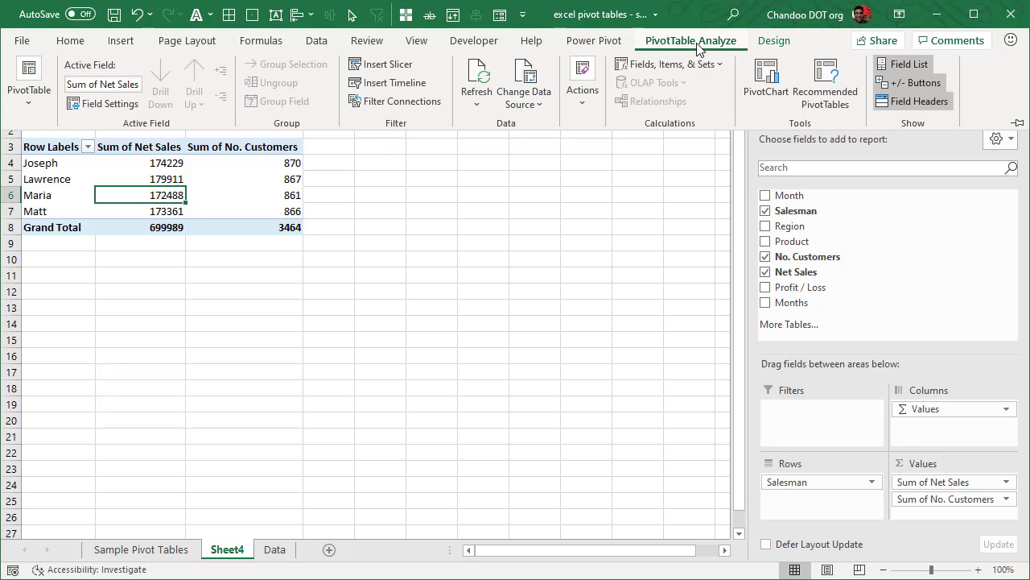
click(764, 46)
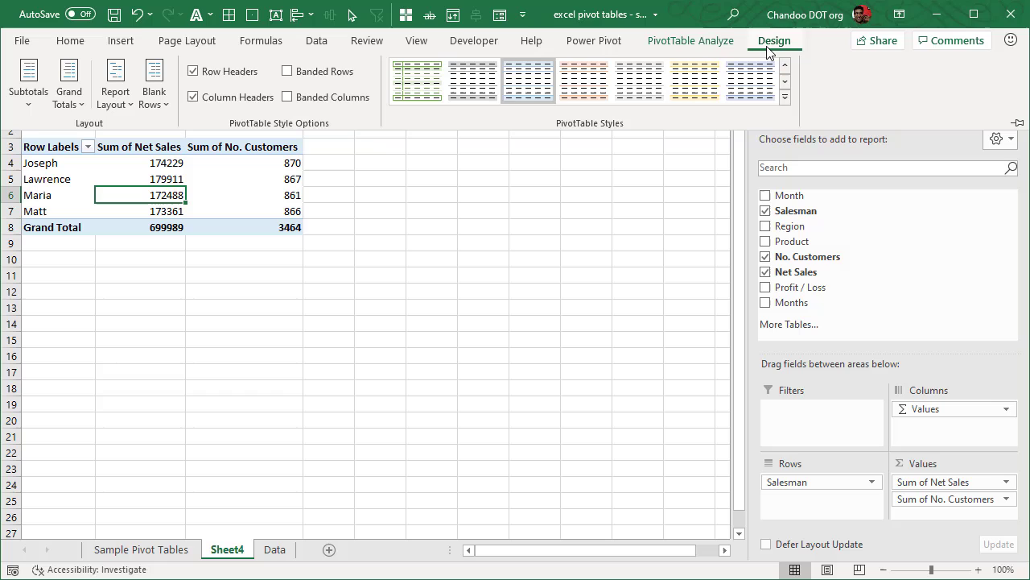
click(715, 45)
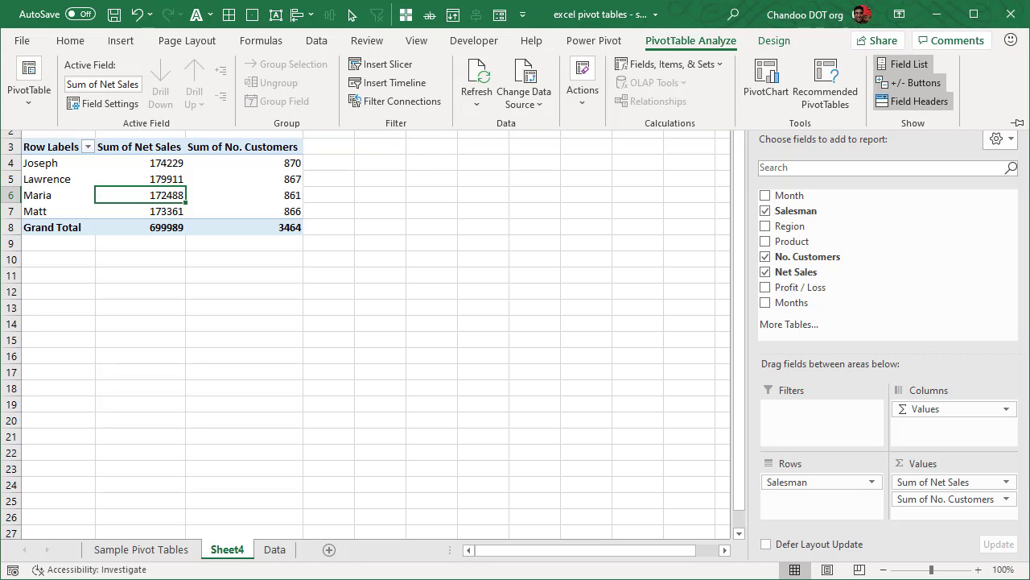
click(774, 41)
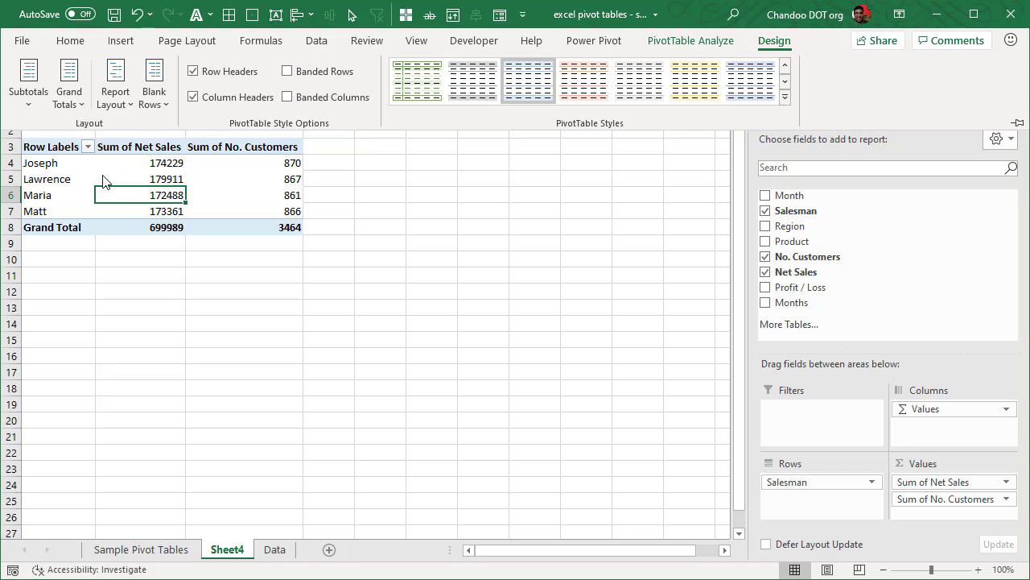
- Restyle the PivotTable with the yellow Medium style after trying its orange variant, and turn on banded rows
double_click(793, 42)
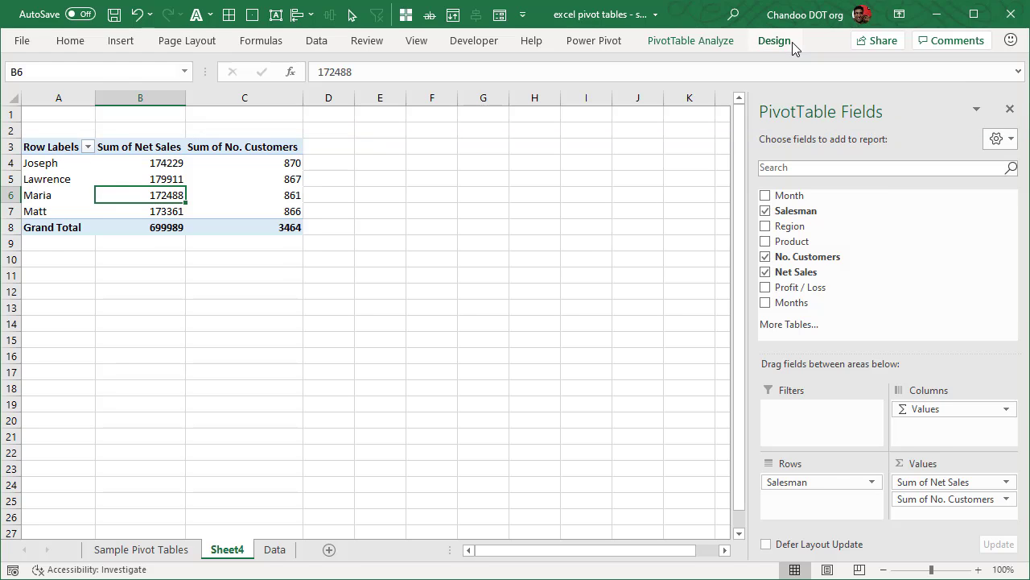
double_click(792, 42)
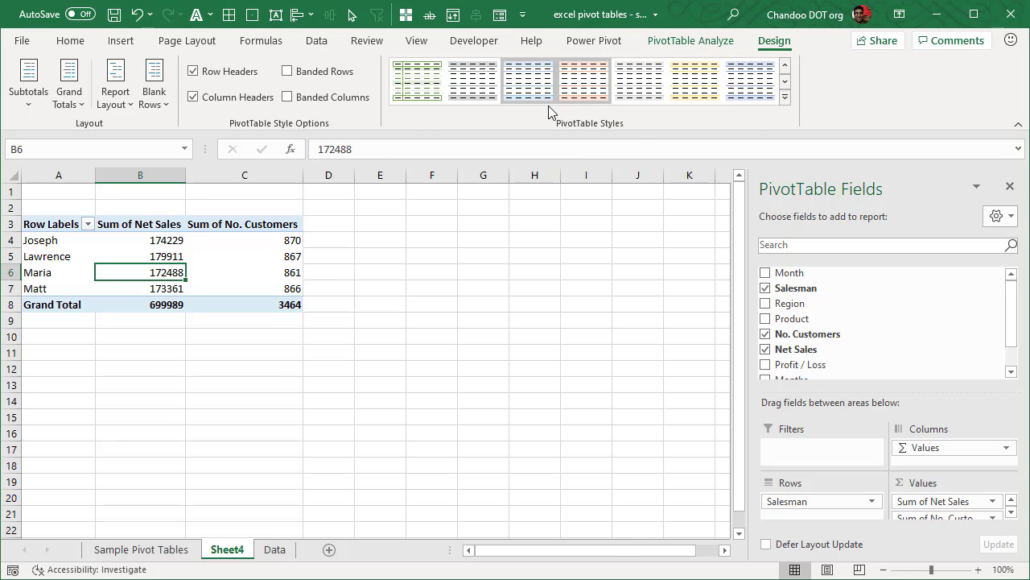
click(786, 98)
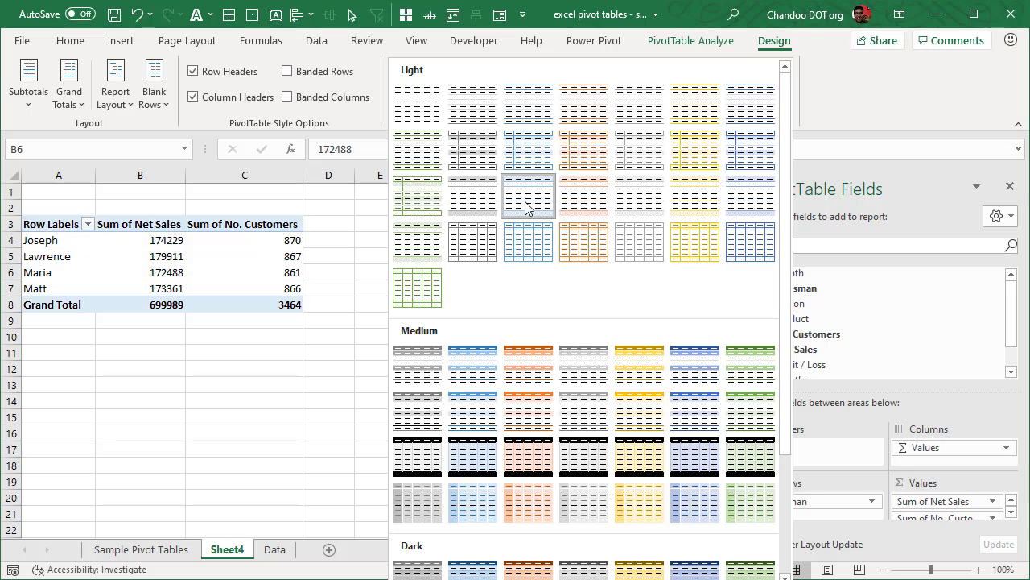
click(519, 399)
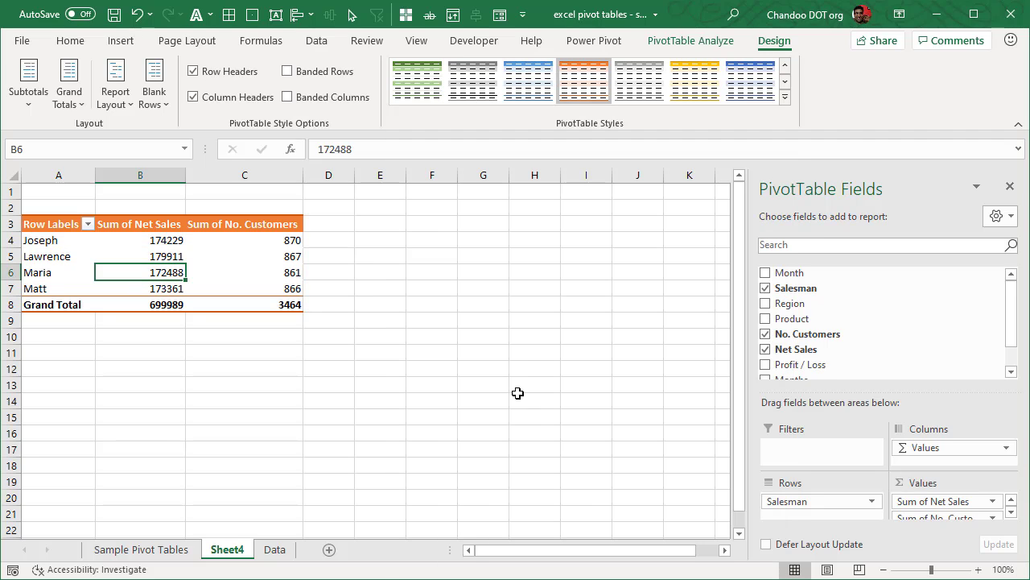
click(697, 87)
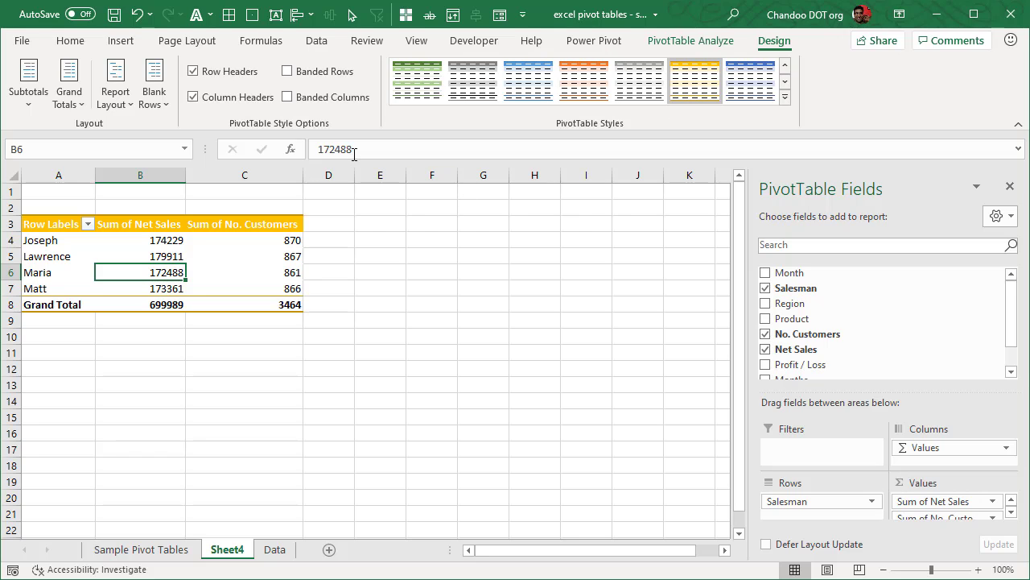
click(304, 78)
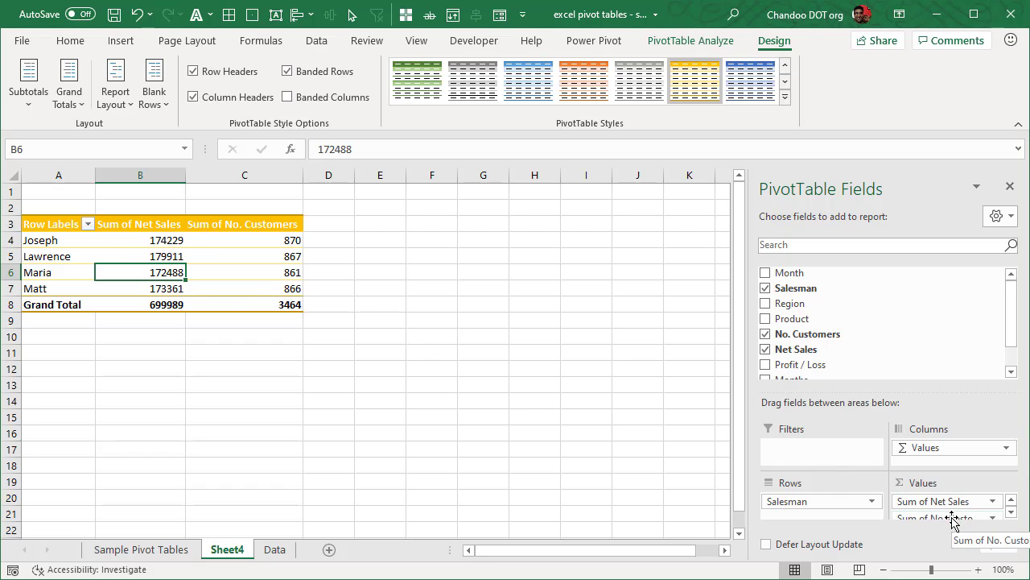
- Enlarge the field areas section and remove Sum of No. Customers from the PivotTable's Values
drag(872, 393, 888, 335)
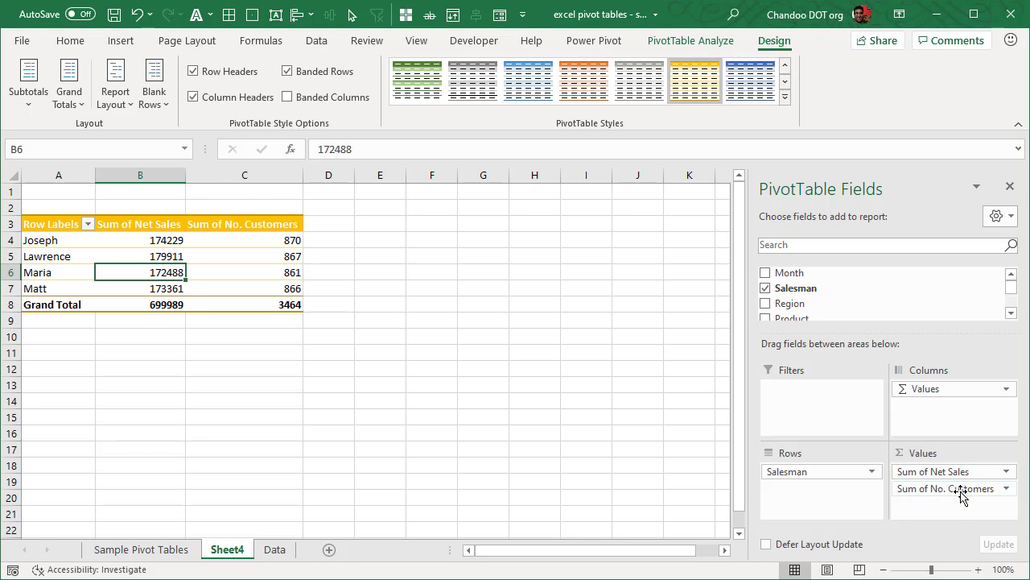
drag(960, 490, 656, 402)
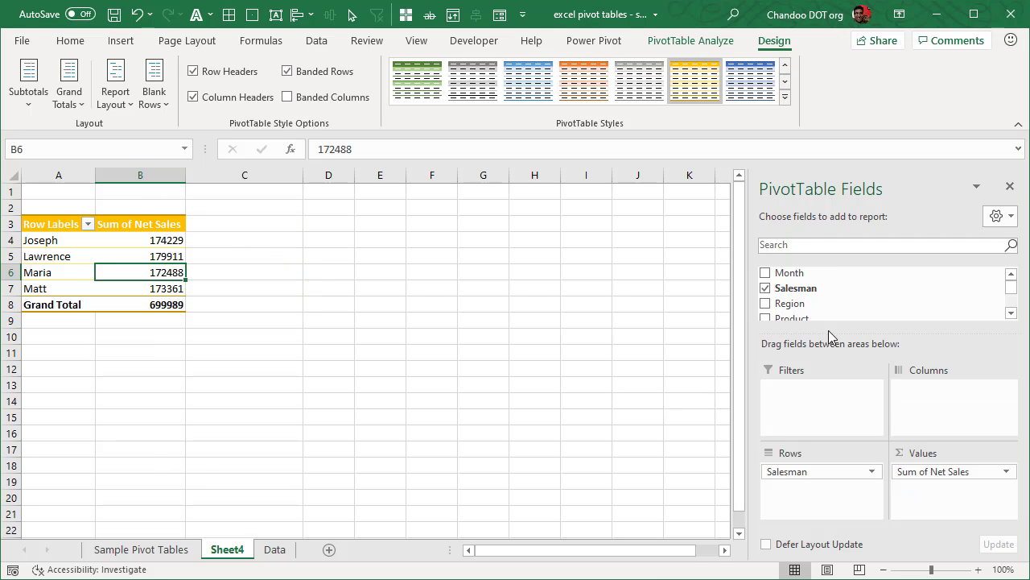
- Add No. Customers back to the PivotTable's Values and remove it again
drag(831, 336, 835, 408)
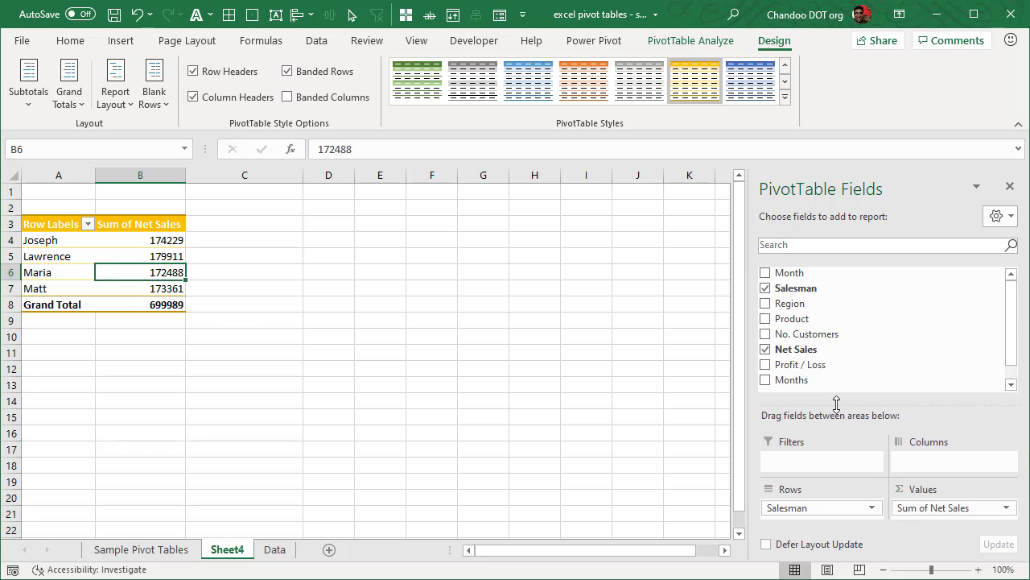
right_click(827, 334)
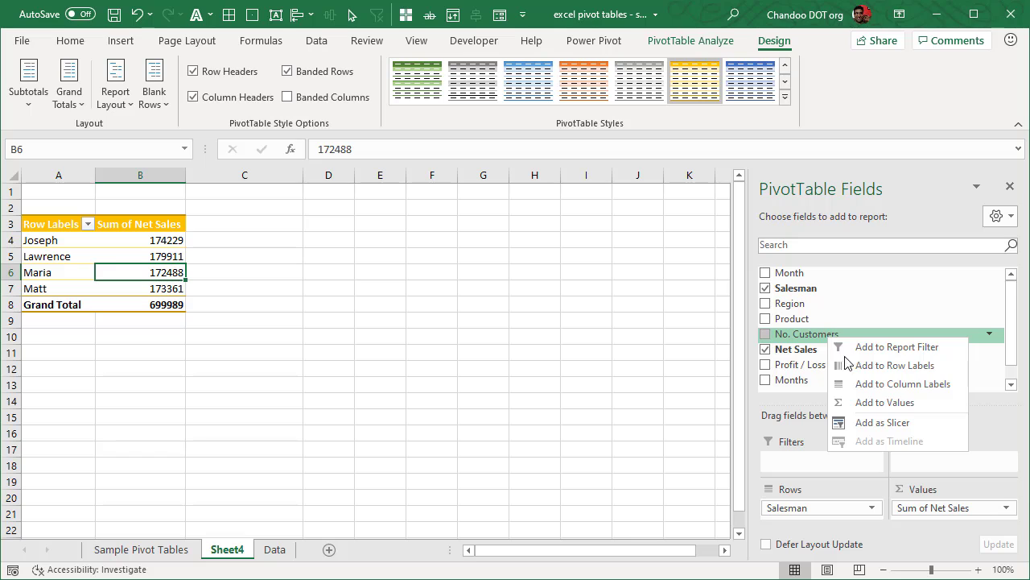
click(879, 404)
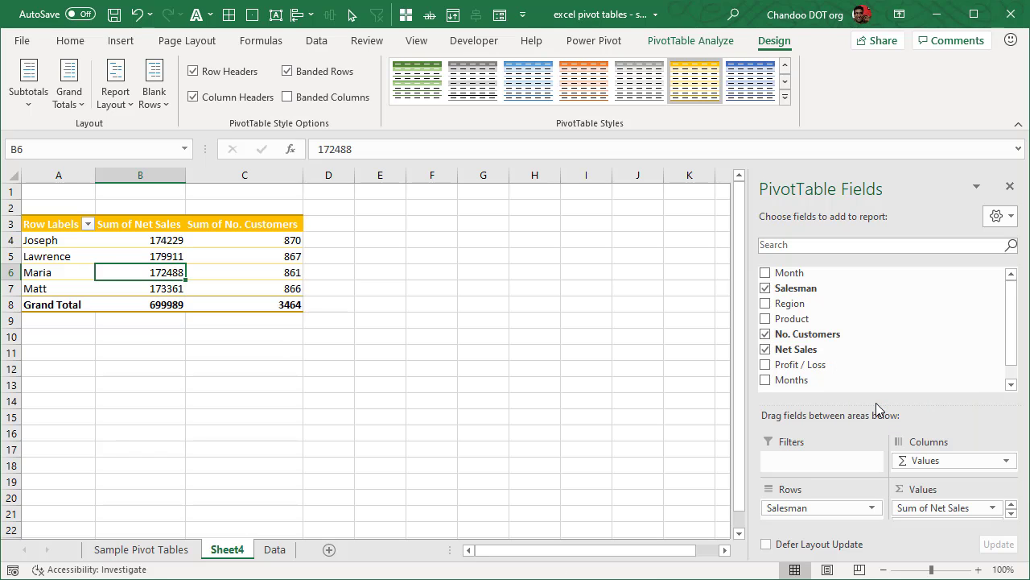
click(765, 334)
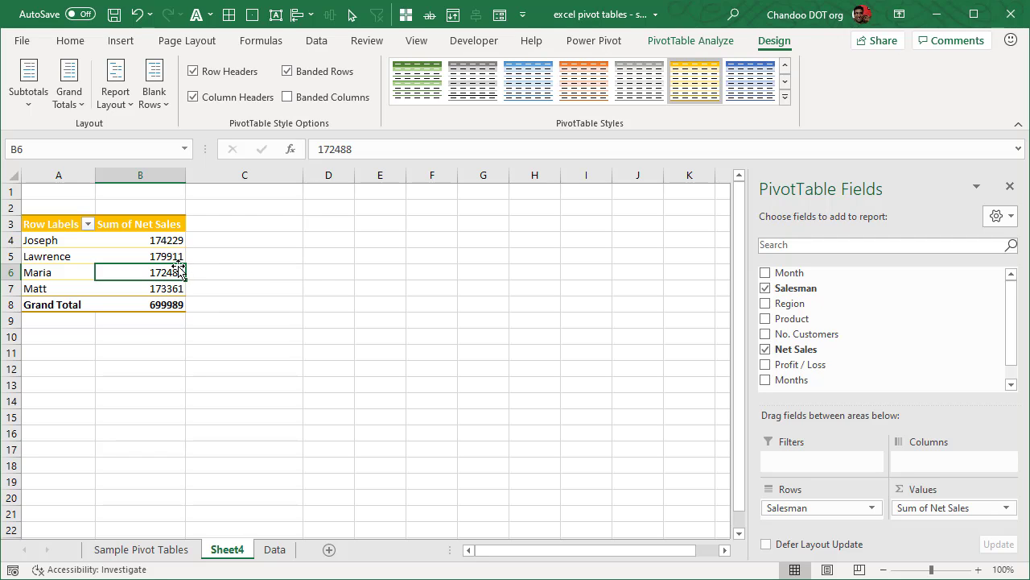
- Sort the salesmen by Sum of Net Sales from largest to smallest
right_click(141, 237)
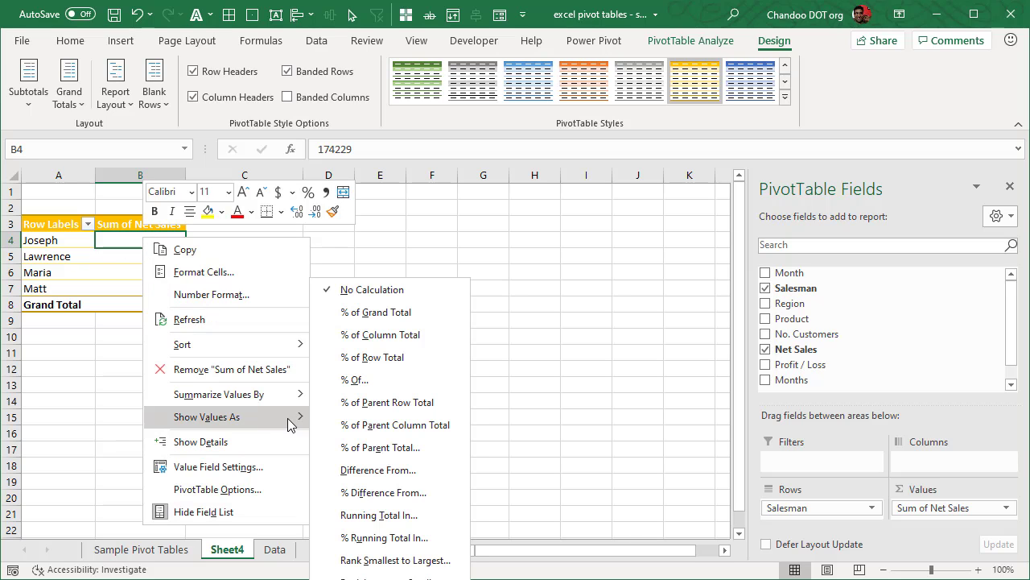
mouse_move(289, 347)
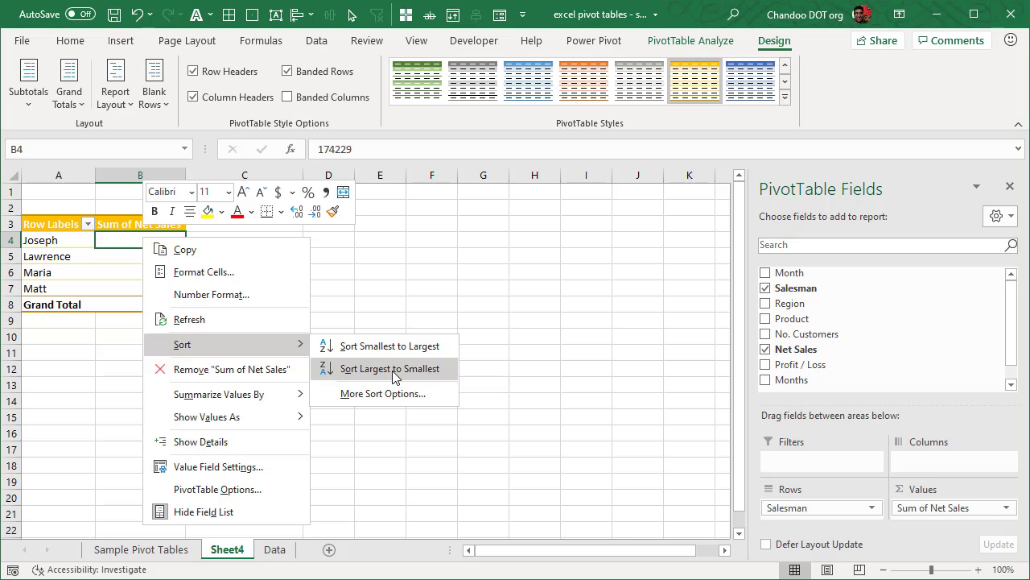
click(422, 368)
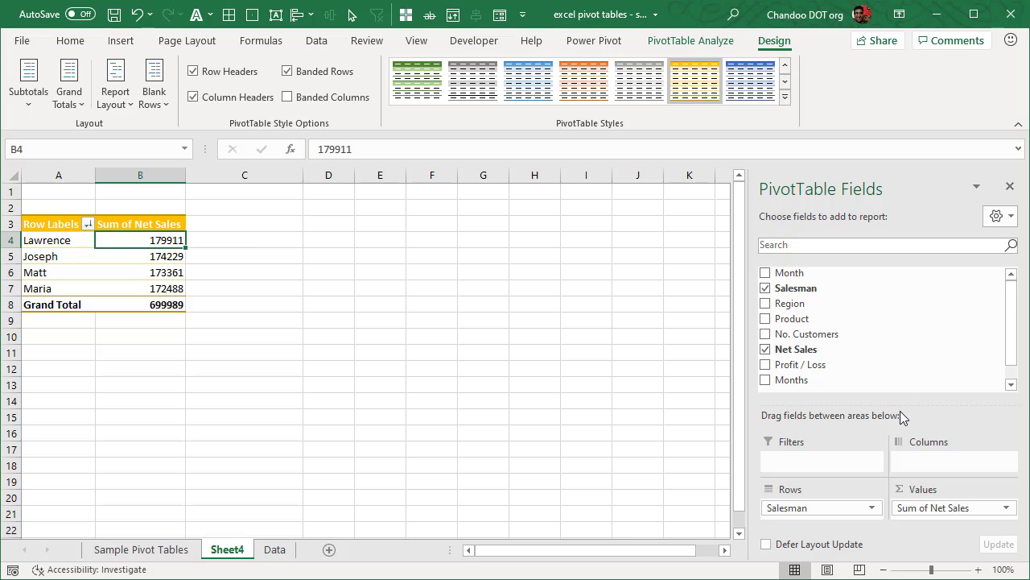
- Filter the report to the Middle region using Region as a report filter, and remove Region from Filters
drag(902, 414, 904, 362)
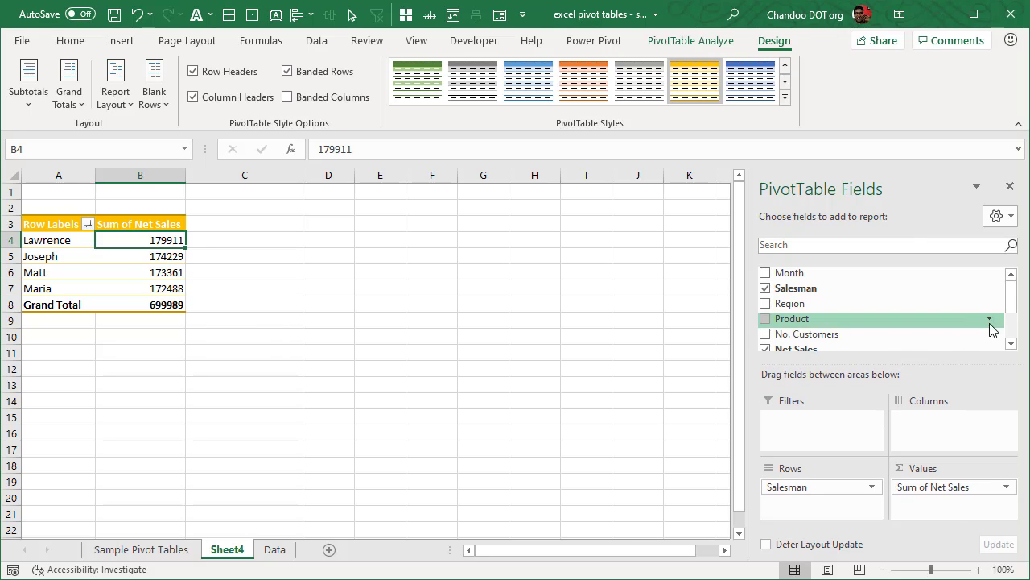
drag(1012, 303, 1013, 311)
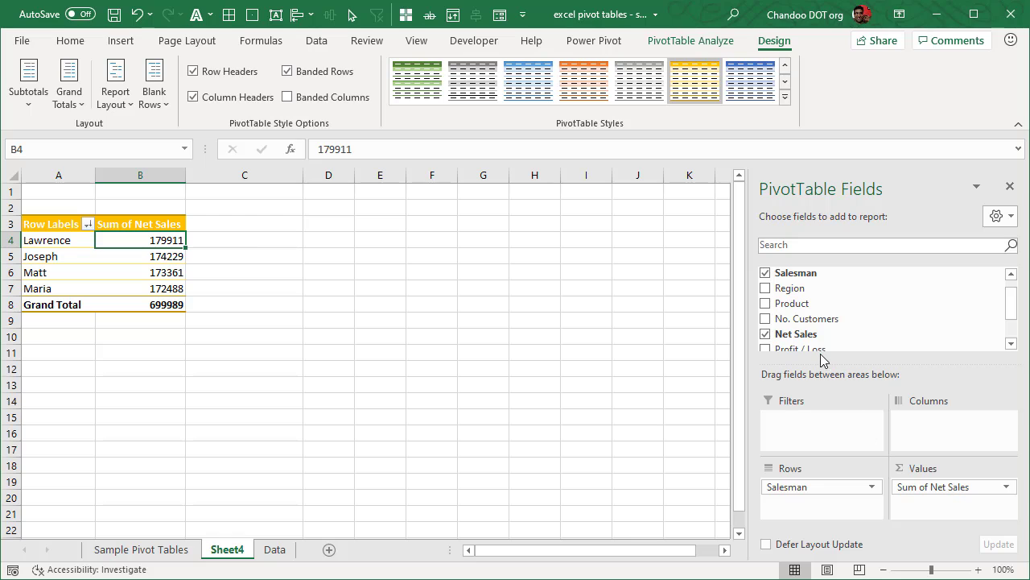
drag(797, 290, 816, 428)
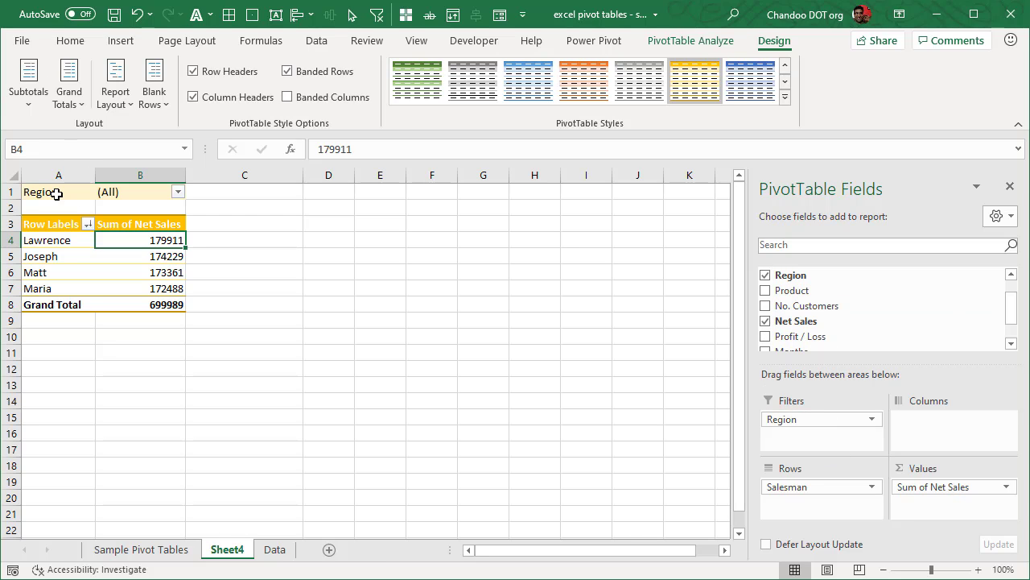
click(178, 193)
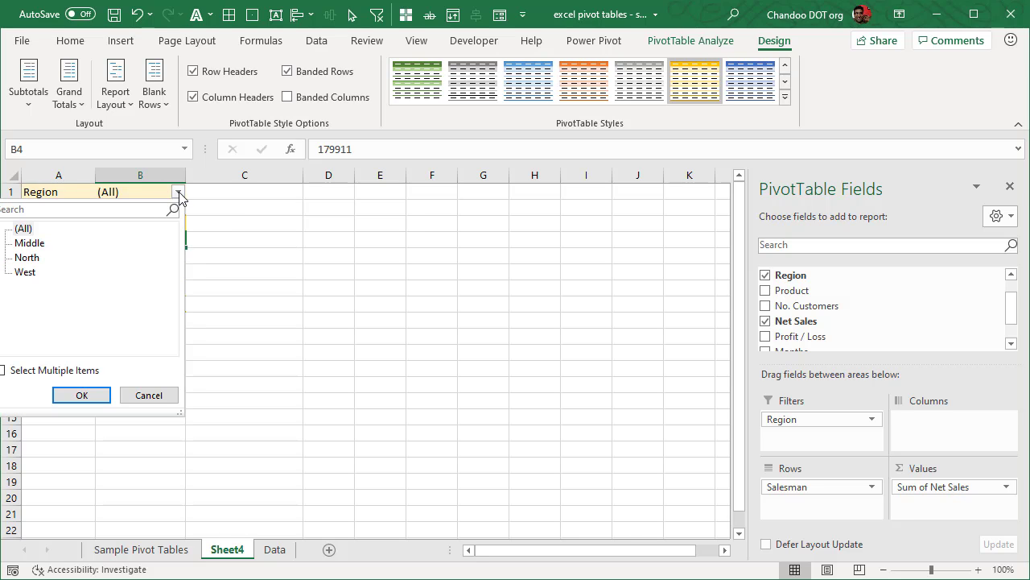
click(33, 243)
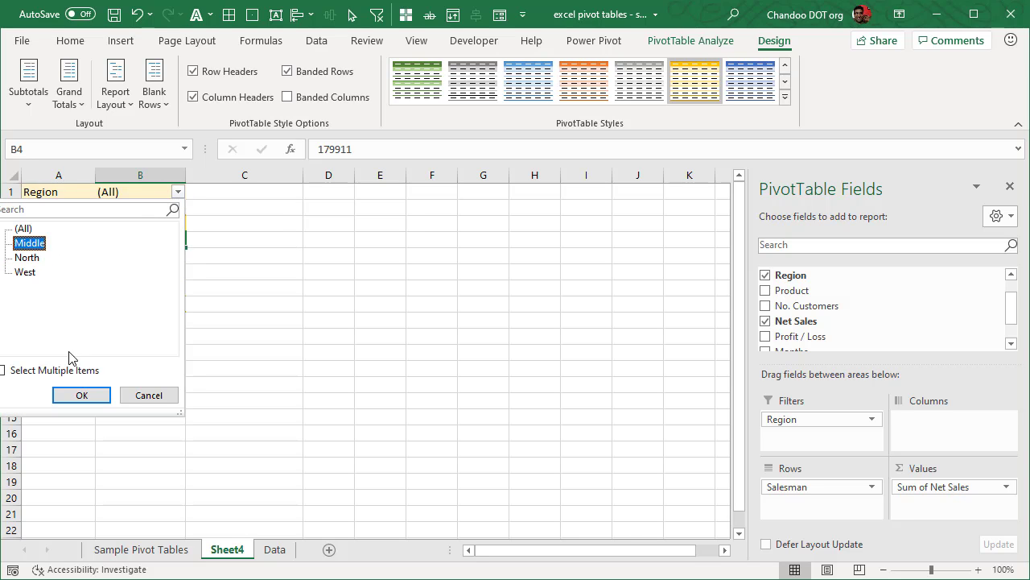
click(82, 395)
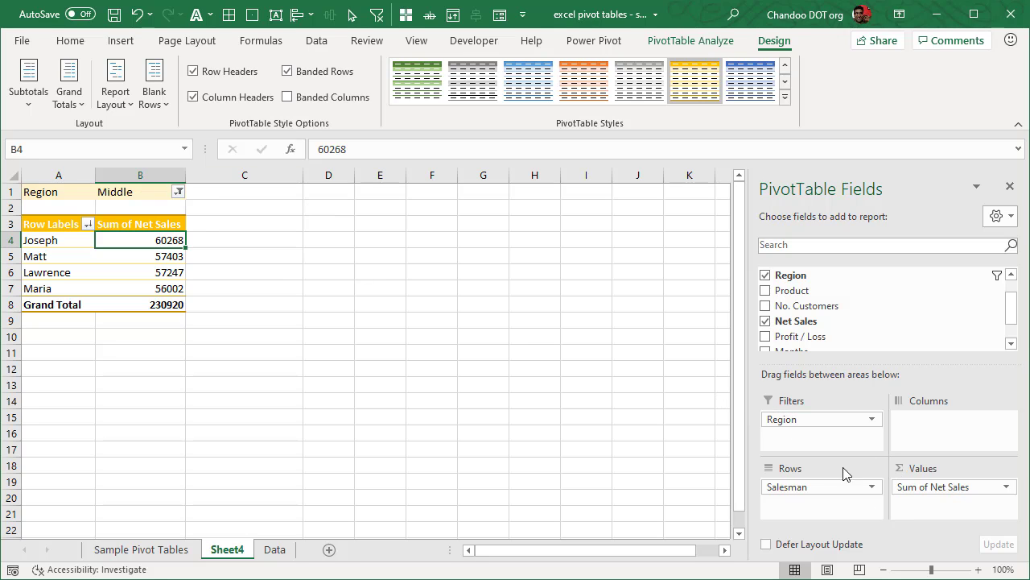
drag(808, 419, 567, 407)
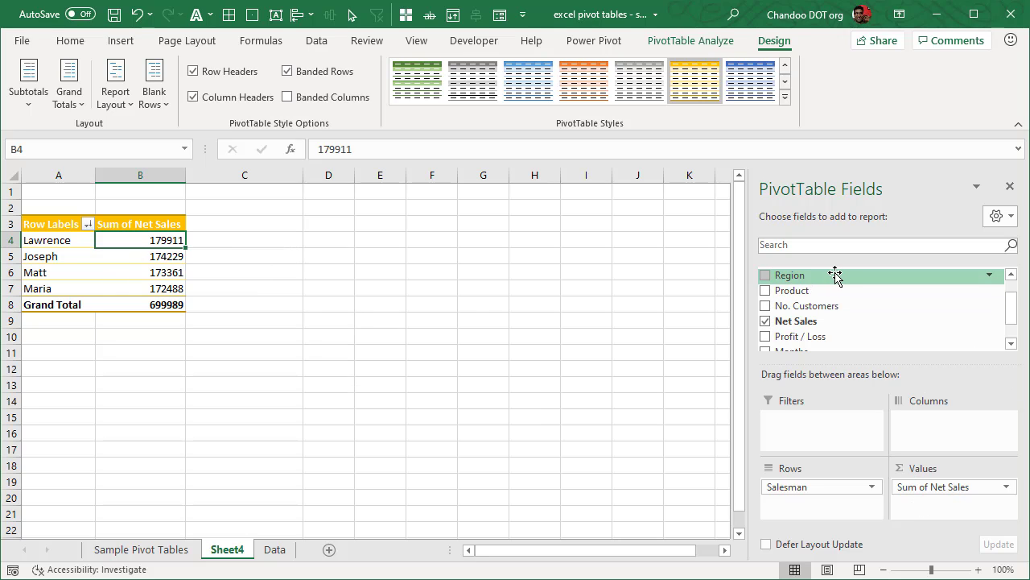
- Insert a Region slicer beside the PivotTable and use it to filter the report to North
drag(829, 273, 795, 290)
right_click(803, 279)
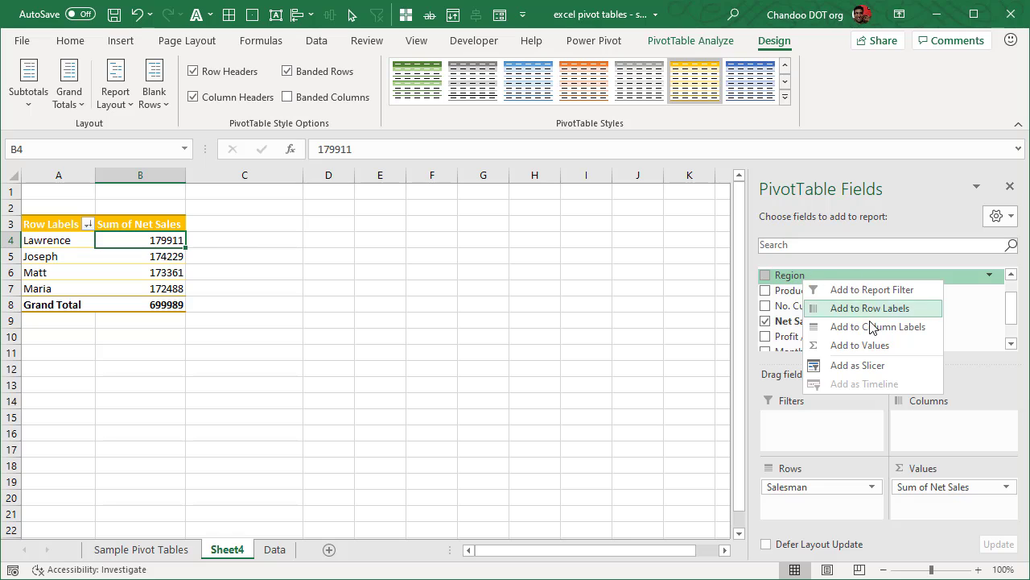
click(876, 370)
drag(362, 271, 363, 226)
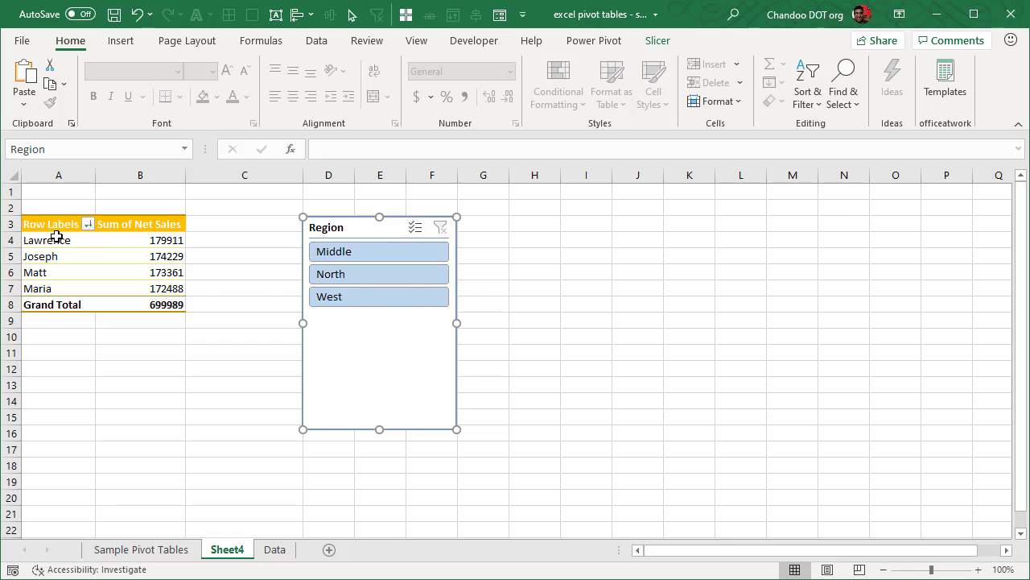
click(403, 277)
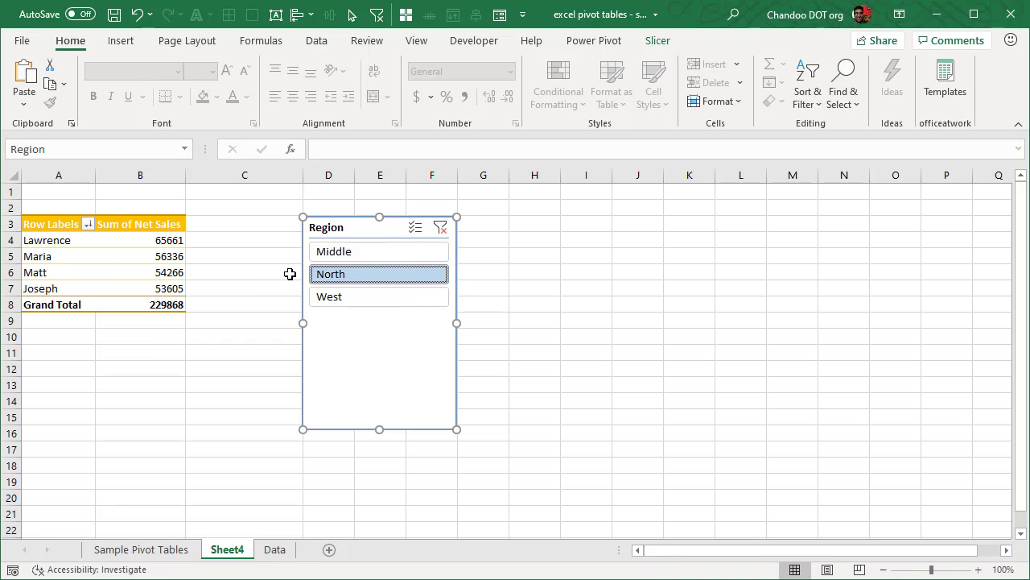
- Filter the report to Middle, North and West in turn with the Region slicer, and clear the slicer's filter
click(358, 254)
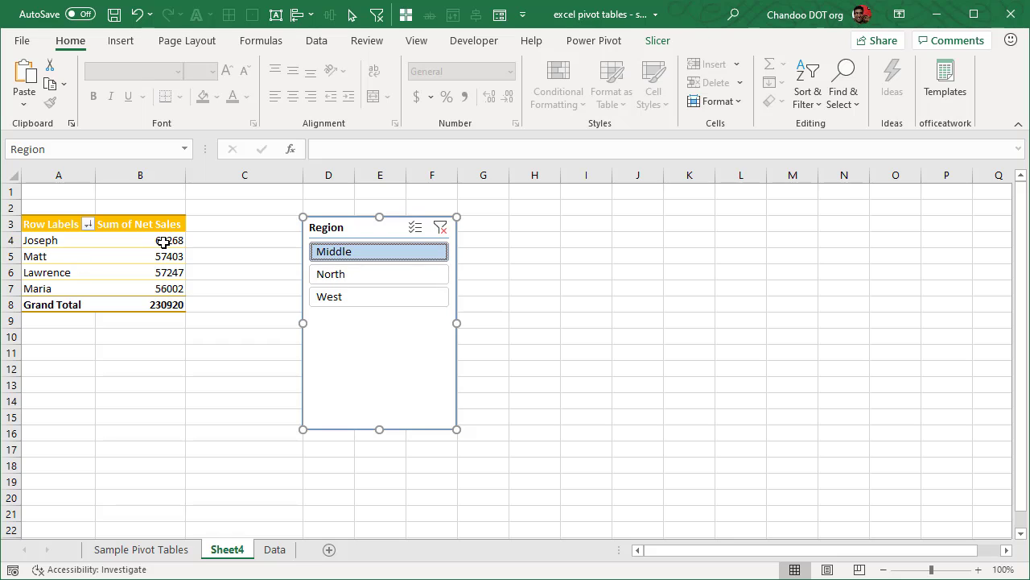
click(356, 280)
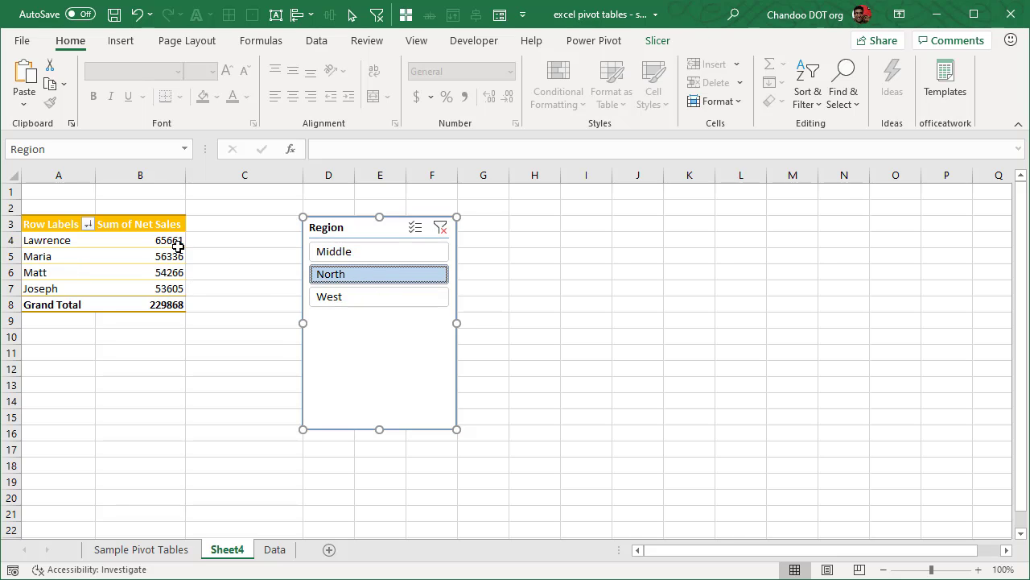
click(357, 298)
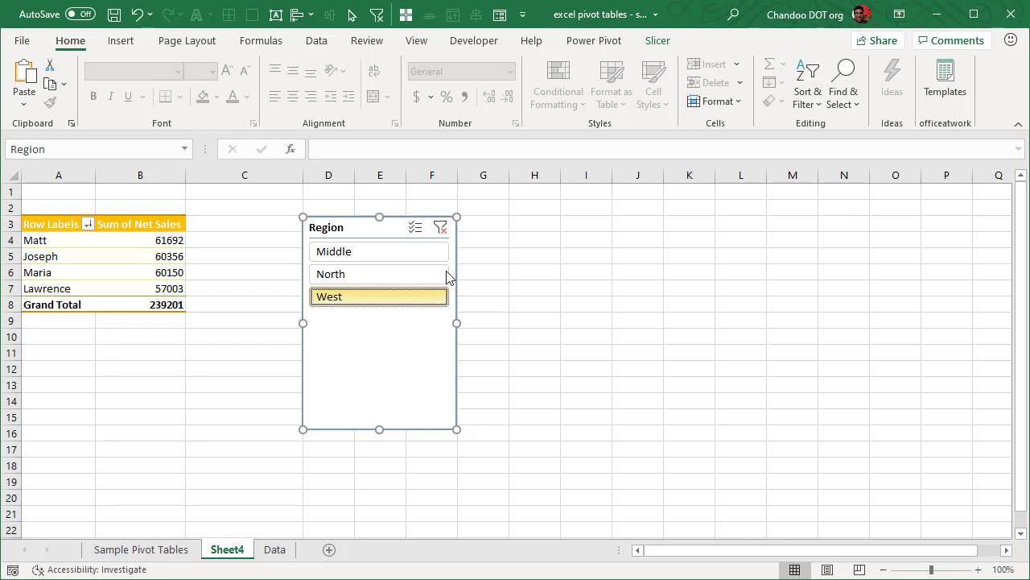
click(441, 230)
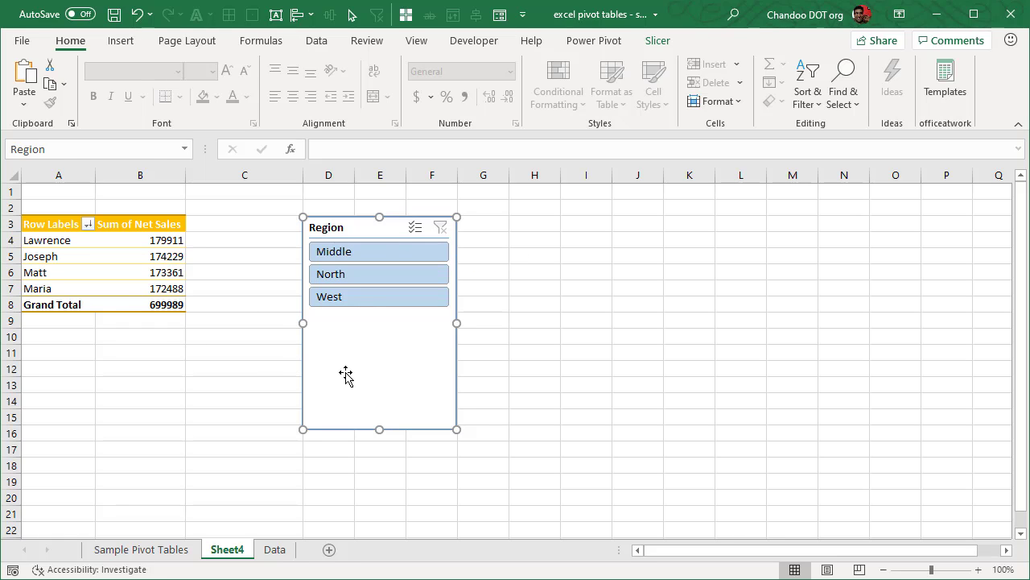
click(141, 280)
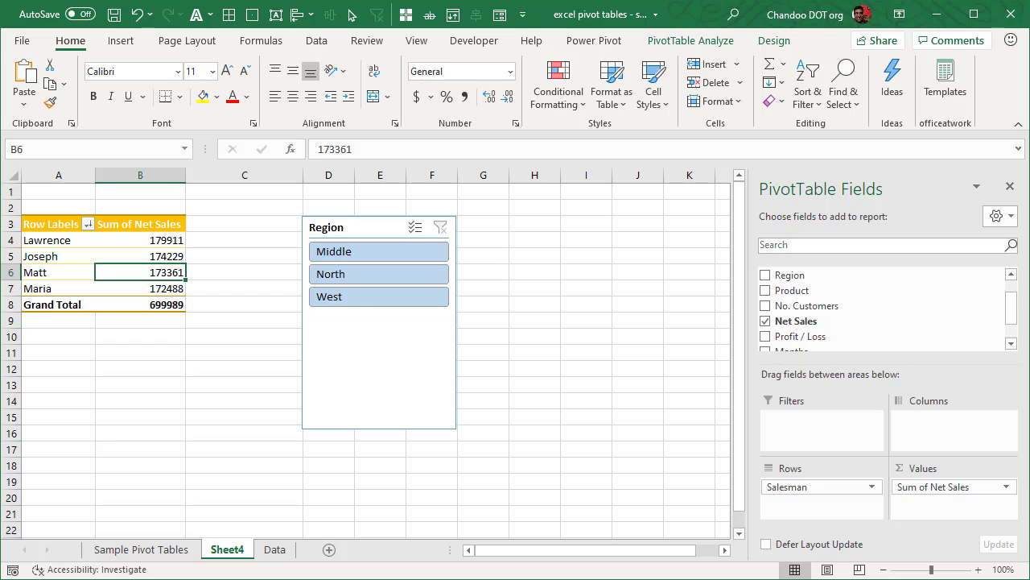
click(172, 240)
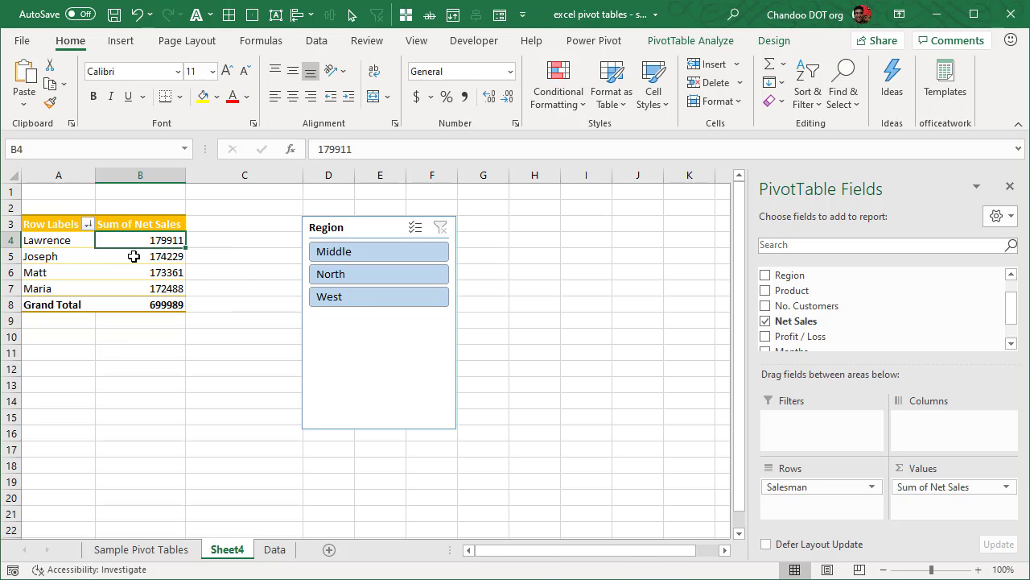
drag(133, 256, 142, 305)
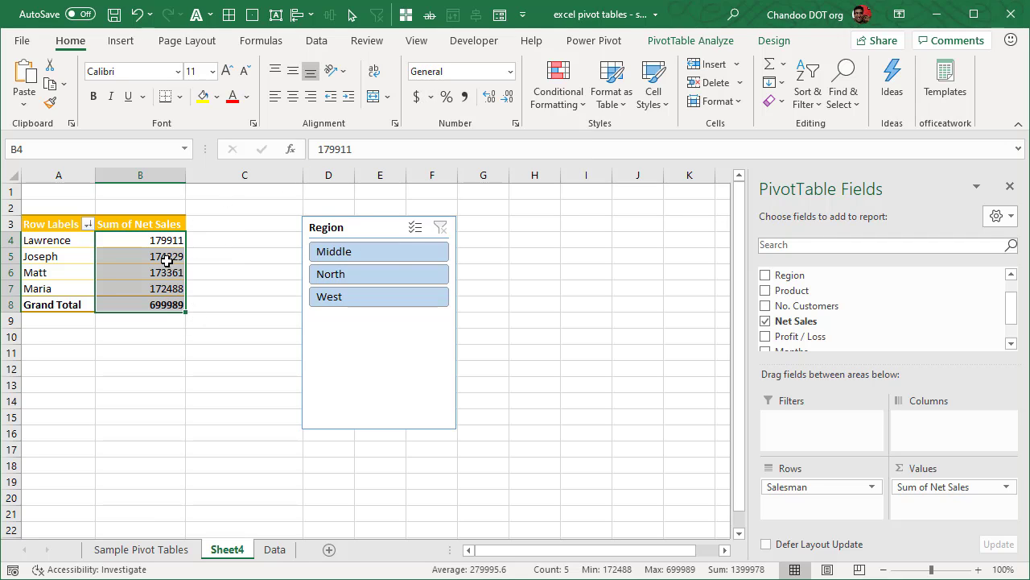
drag(165, 337, 165, 354)
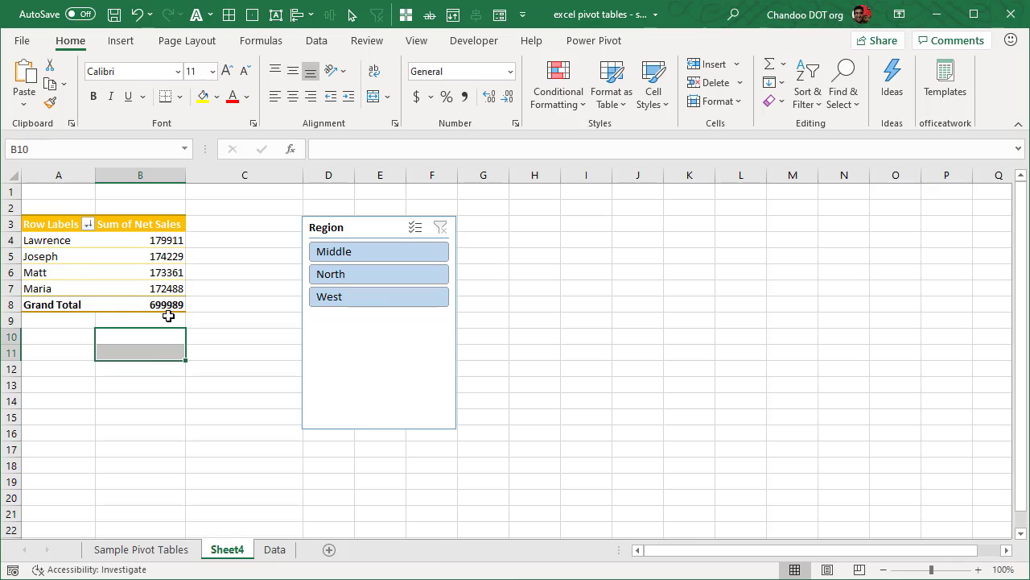
- Format the Sum of Net Sales value field as Currency with the $ symbol and 0 decimal places
right_click(177, 241)
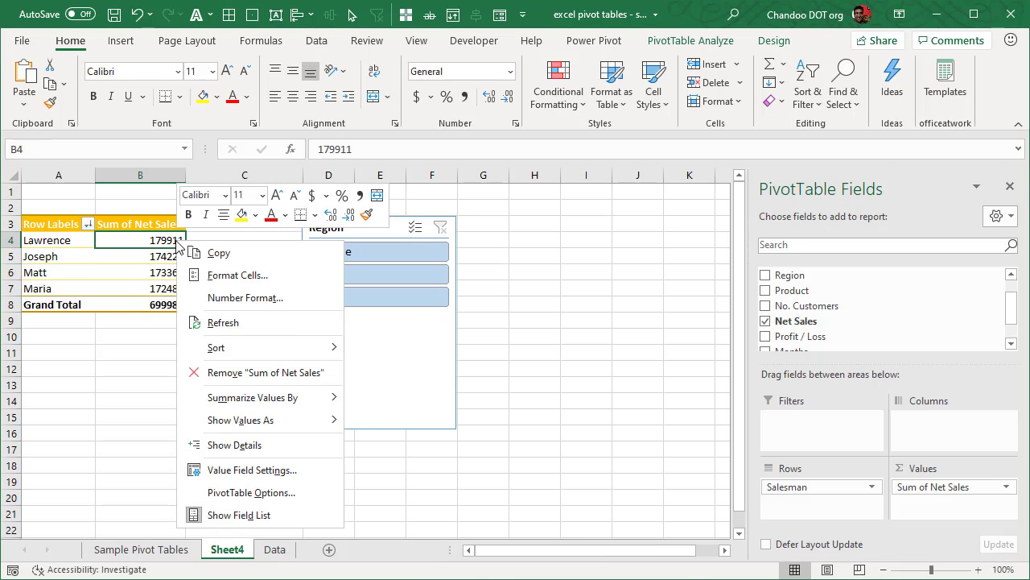
click(256, 473)
drag(283, 349, 661, 221)
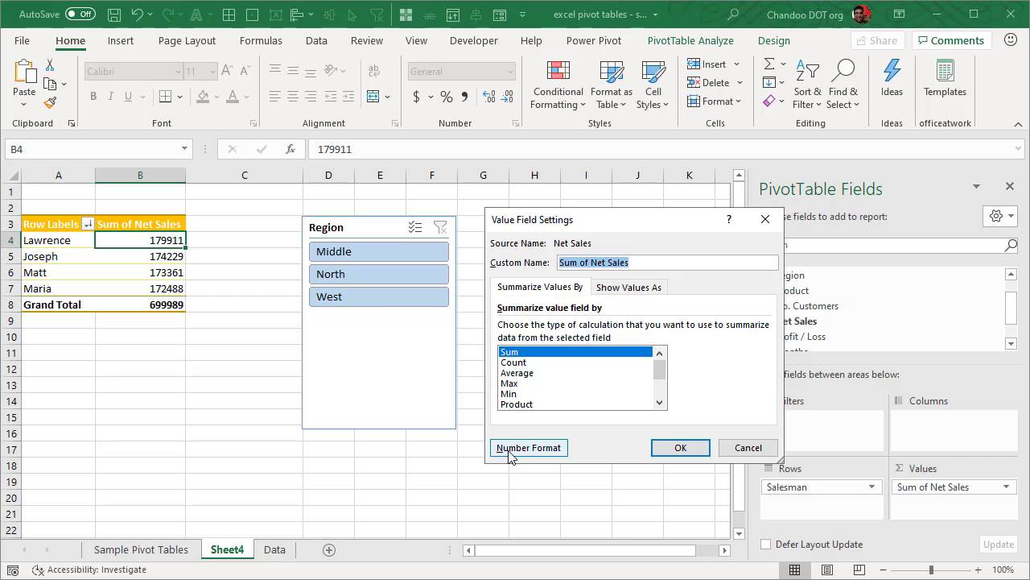
click(550, 457)
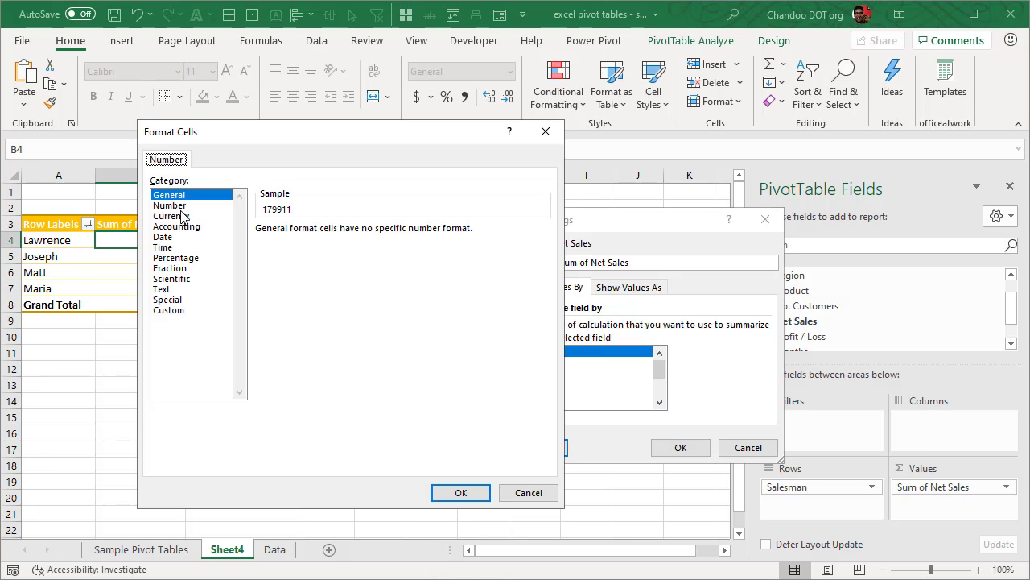
click(170, 215)
click(365, 235)
click(364, 234)
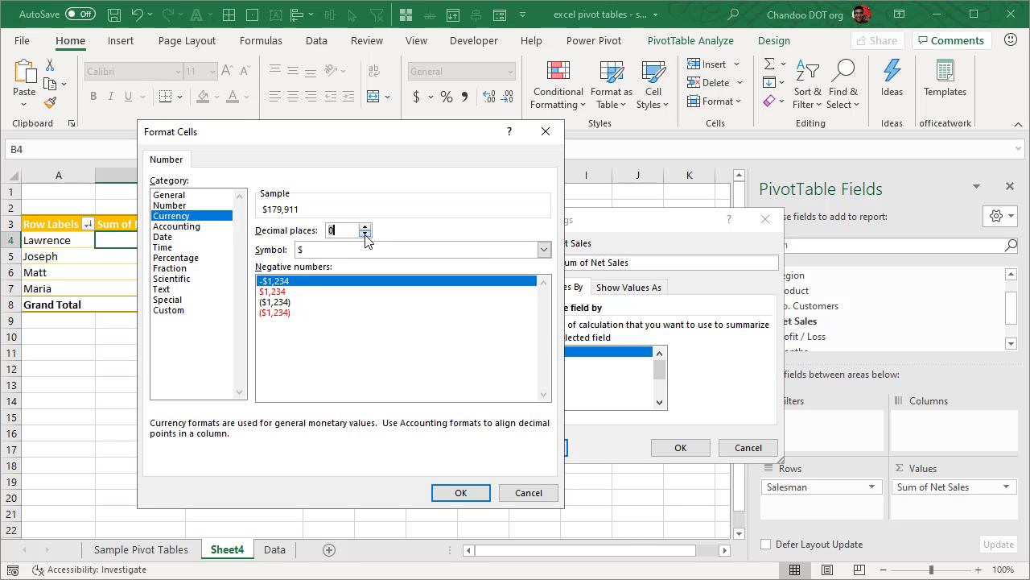
click(484, 494)
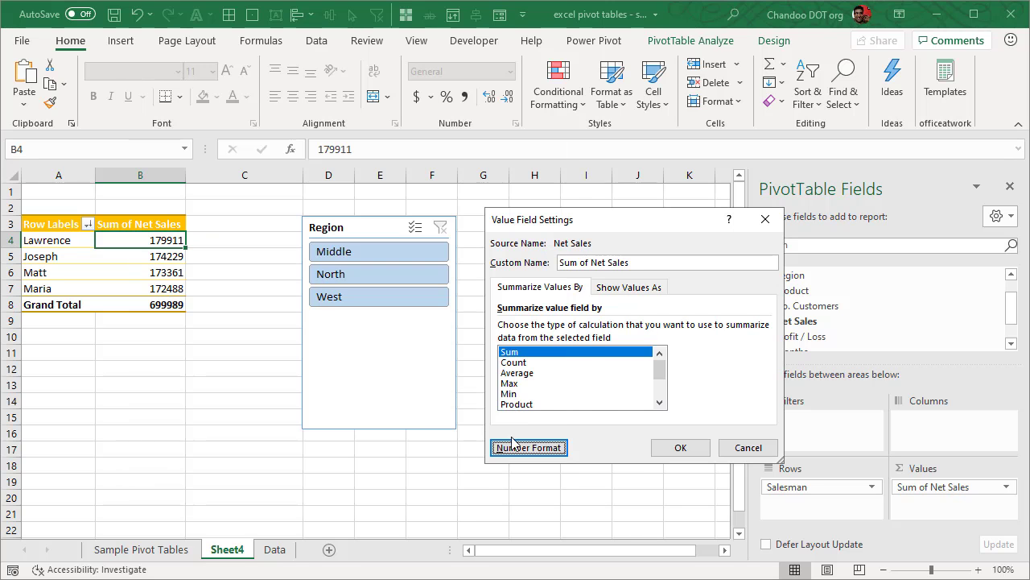
click(679, 448)
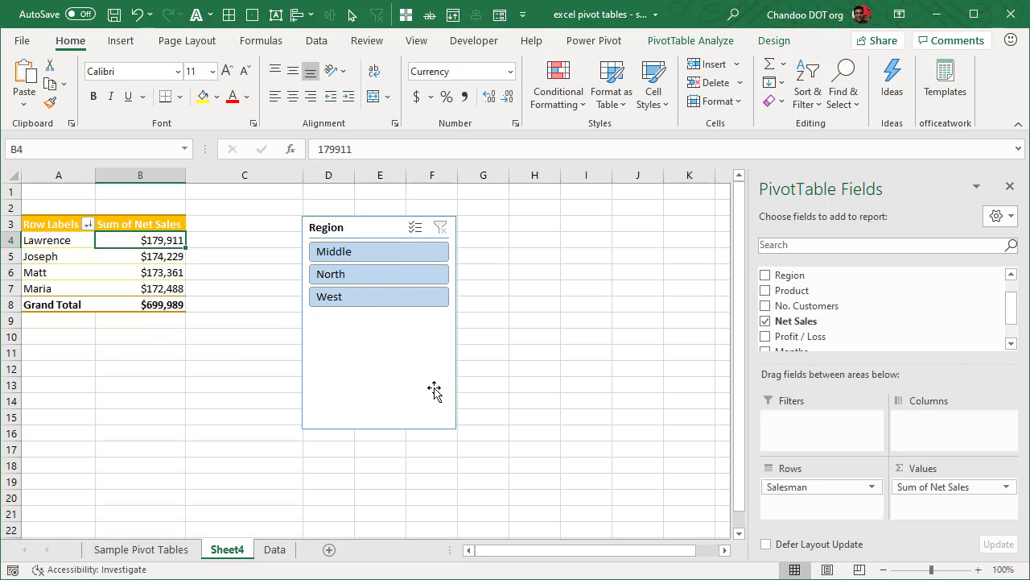
- Check the currency format by filtering to North, Middle and West with the Region slicer, and clear the filter
click(386, 277)
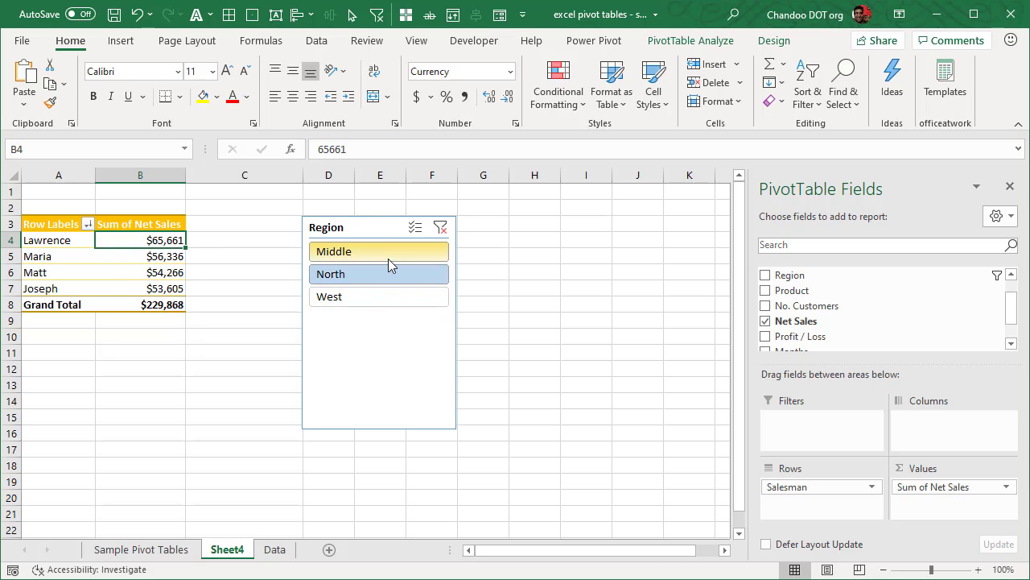
click(388, 256)
click(376, 304)
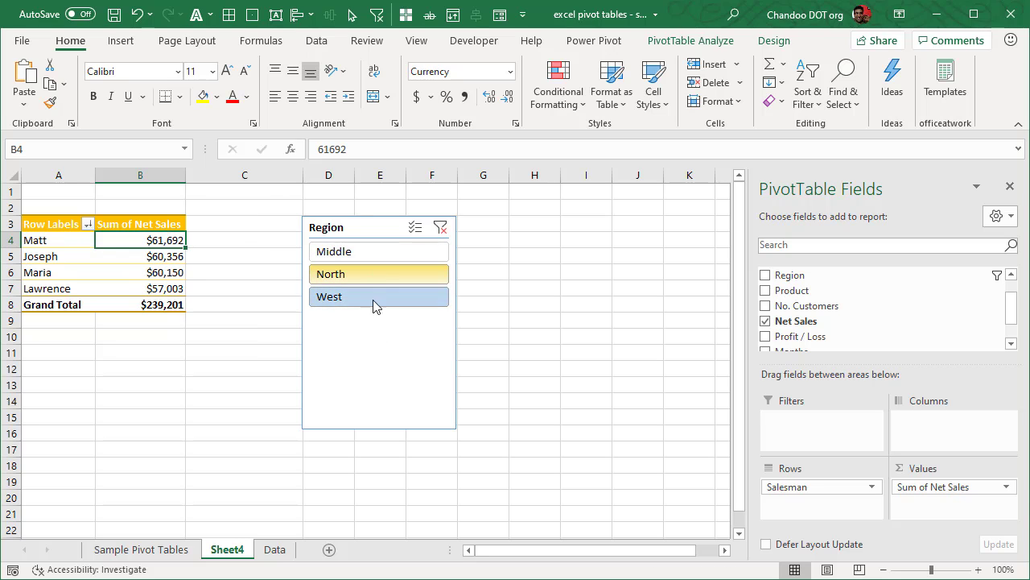
click(440, 227)
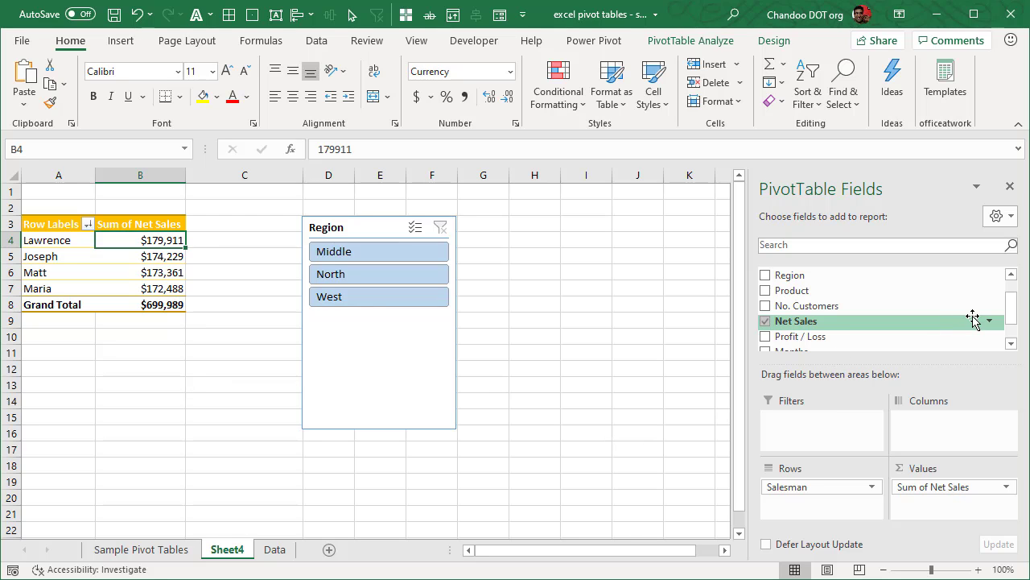
- Add No. Customers to the PivotTable's Values and move the Region slicer clear of the widened table
scroll(1007, 317, down, 2)
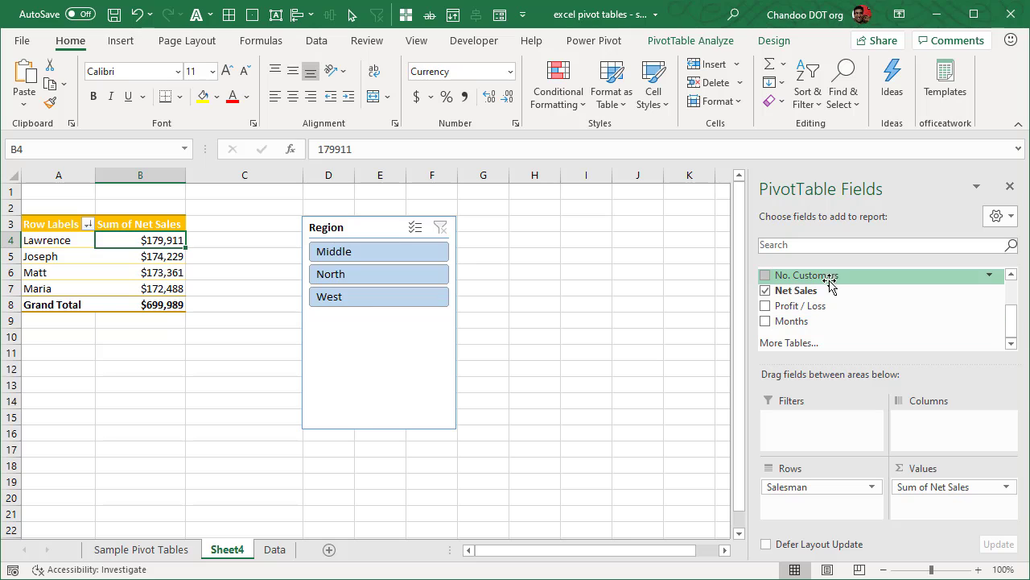
drag(809, 282, 958, 500)
click(342, 228)
drag(478, 222, 639, 215)
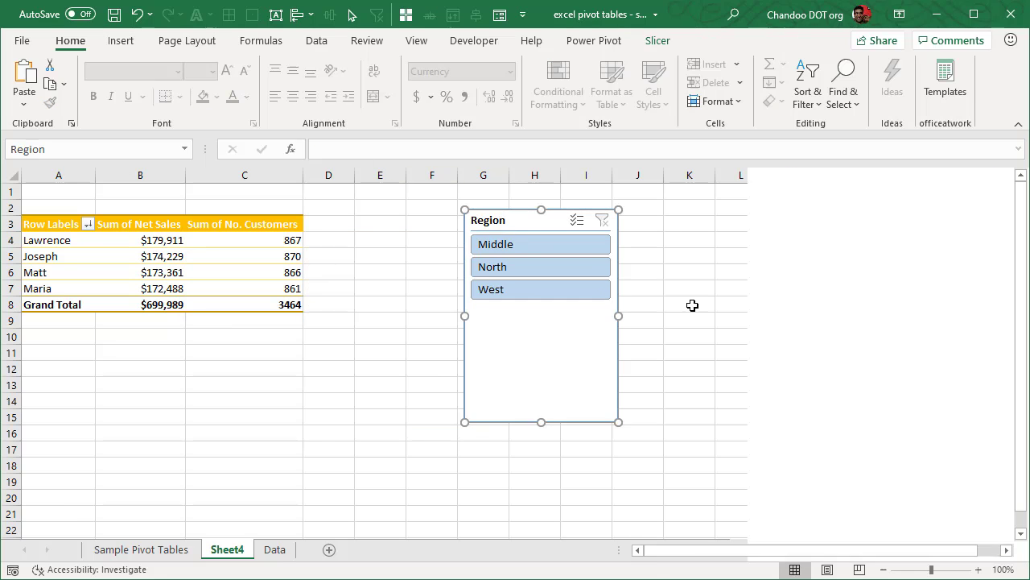
- Summarize the No. Customers value field by Average instead of Sum
click(225, 239)
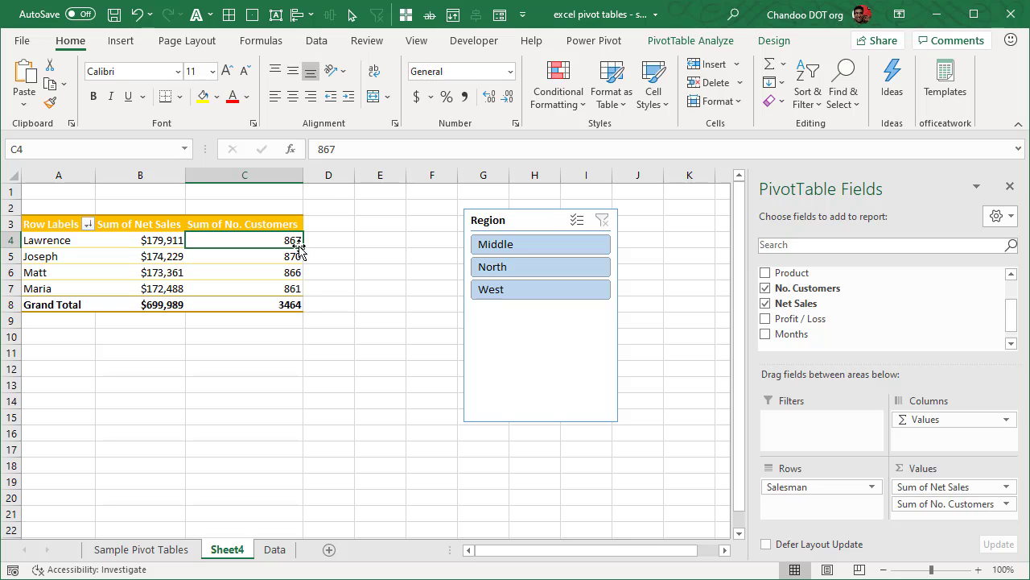
right_click(295, 245)
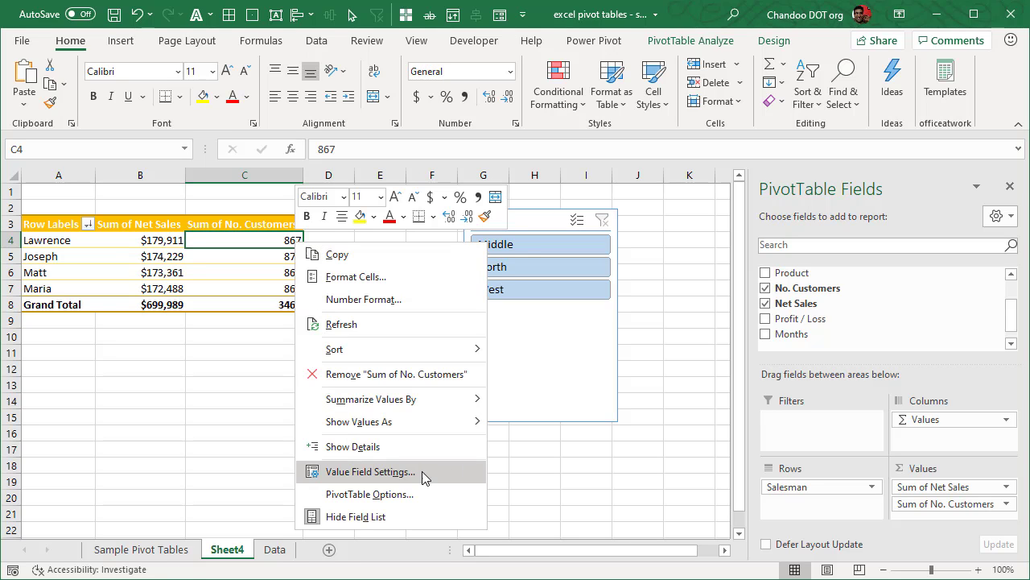
mouse_move(446, 406)
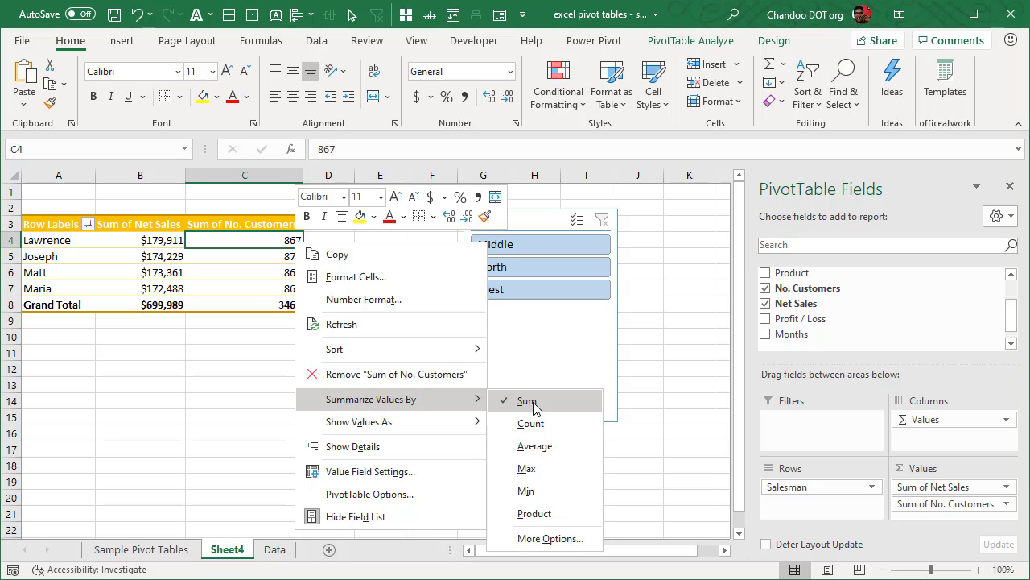
click(569, 446)
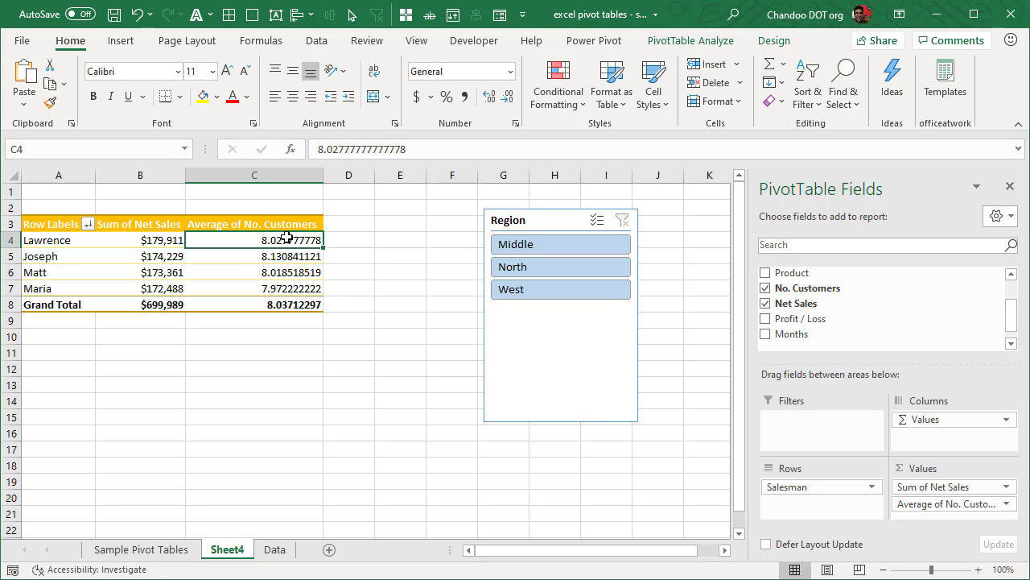
mouse_move(284, 240)
click(296, 288)
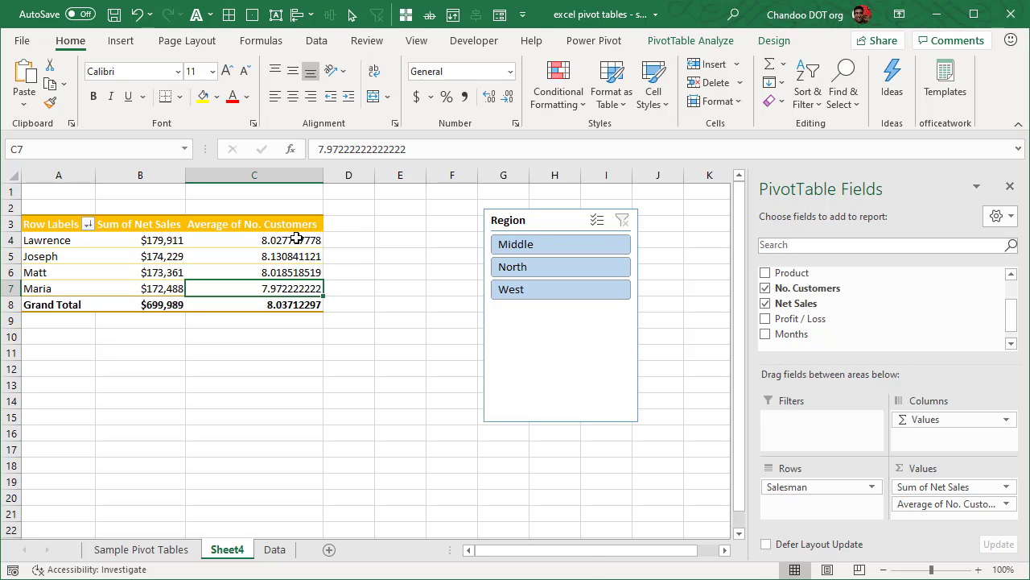
drag(294, 239, 294, 288)
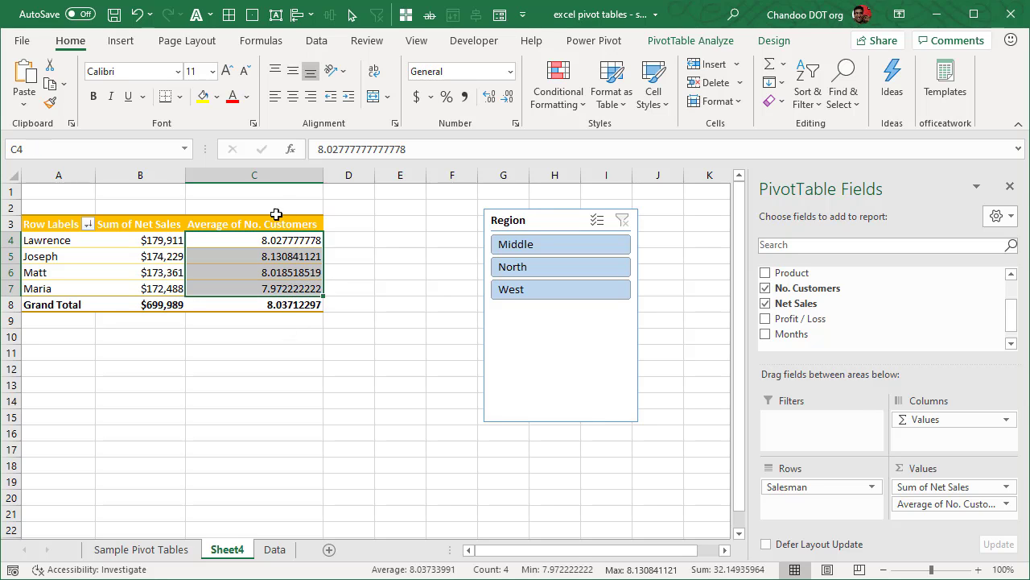
click(290, 302)
- Format the Average of No. Customers value field as Number with 1 decimal place
click(292, 242)
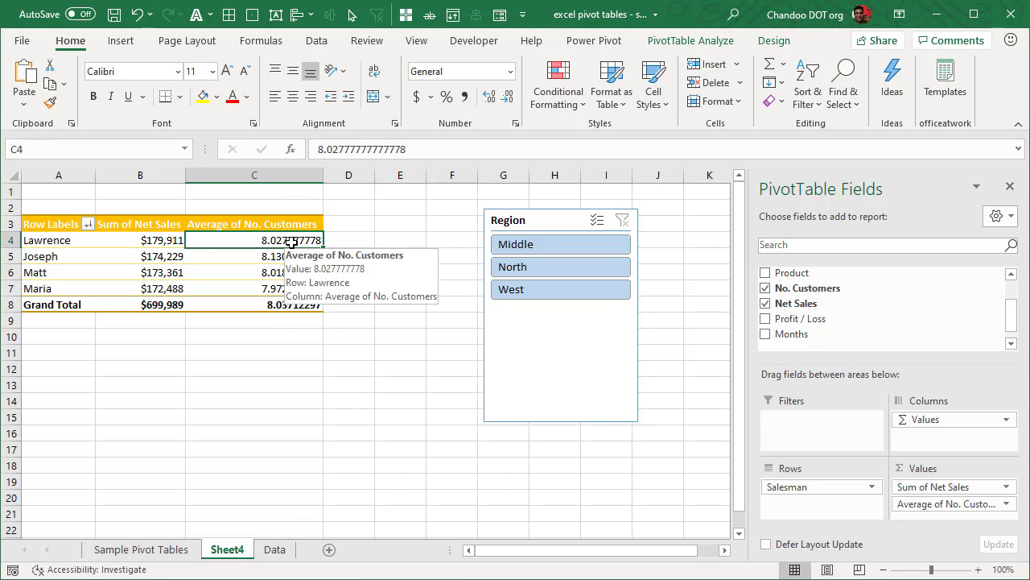
right_click(292, 242)
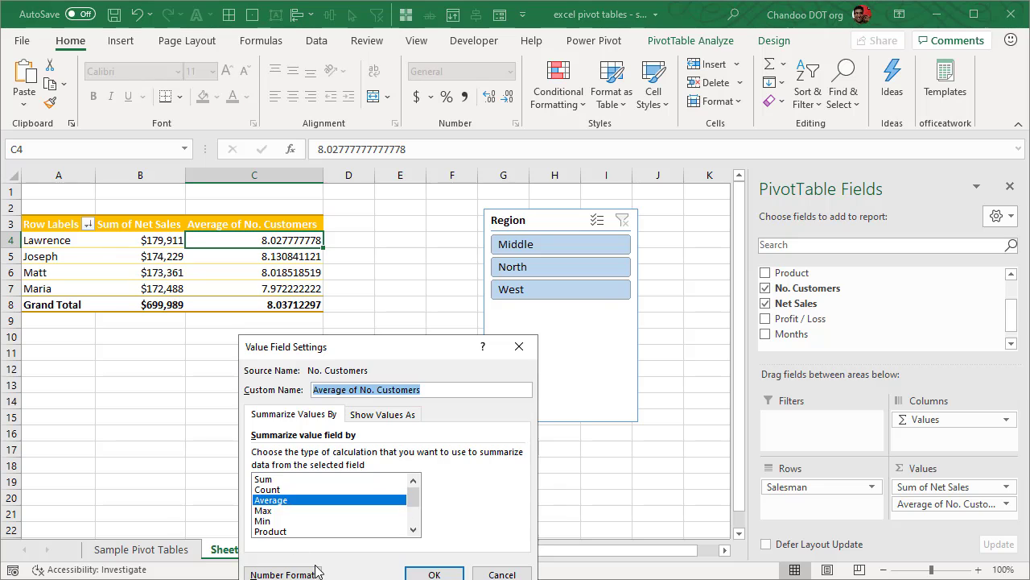
click(311, 565)
click(216, 333)
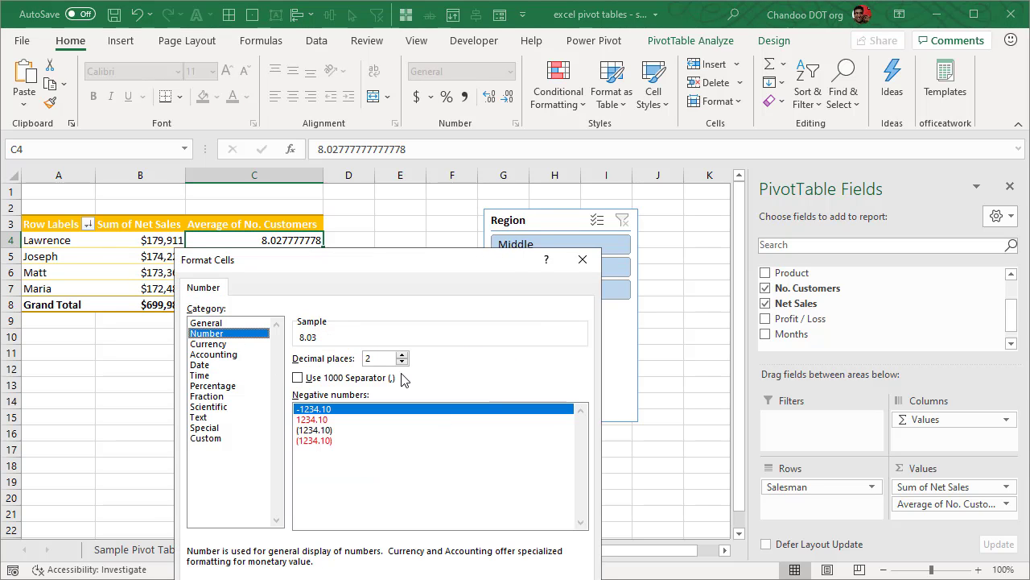
click(401, 361)
click(402, 362)
click(402, 355)
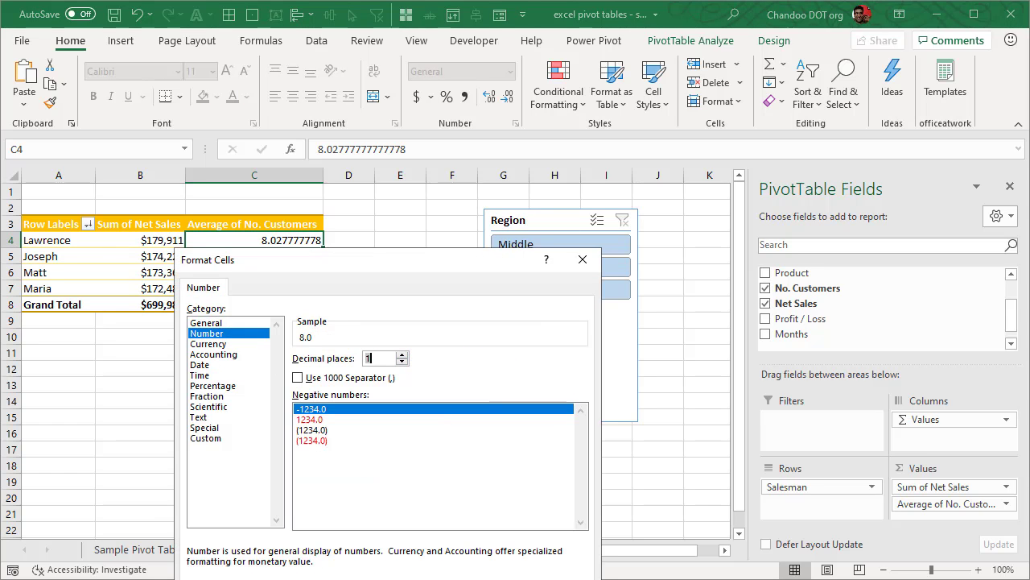
key(Return)
key(Return)
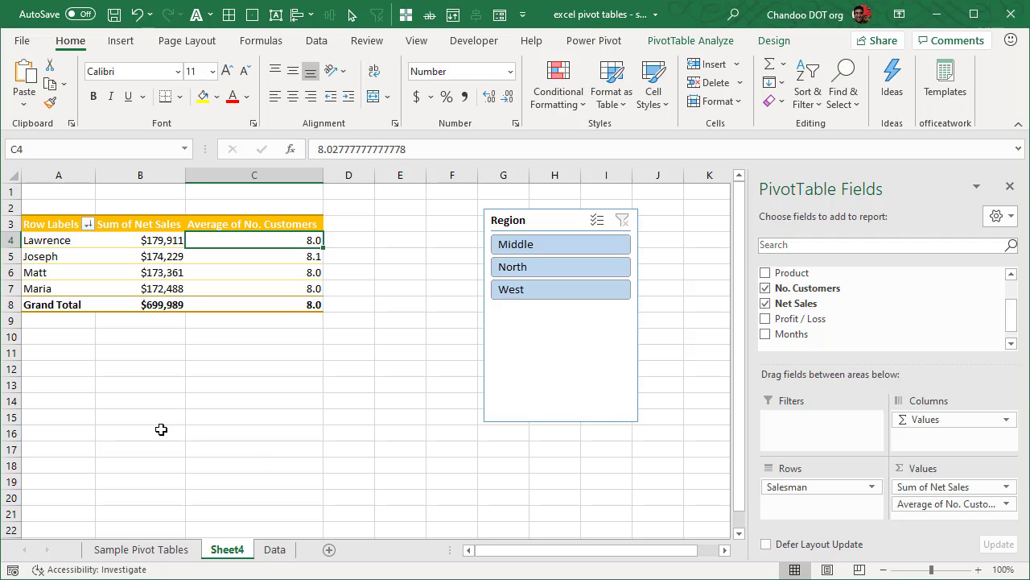
- Create a second PivotTable from the Sales table on a new worksheet and add Region to its Rows
click(287, 557)
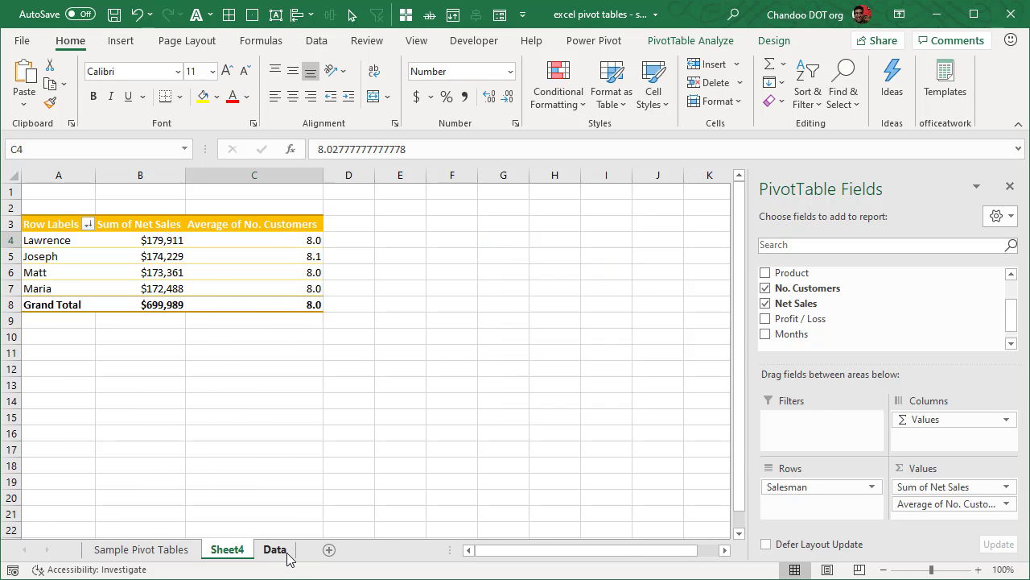
click(205, 370)
click(121, 41)
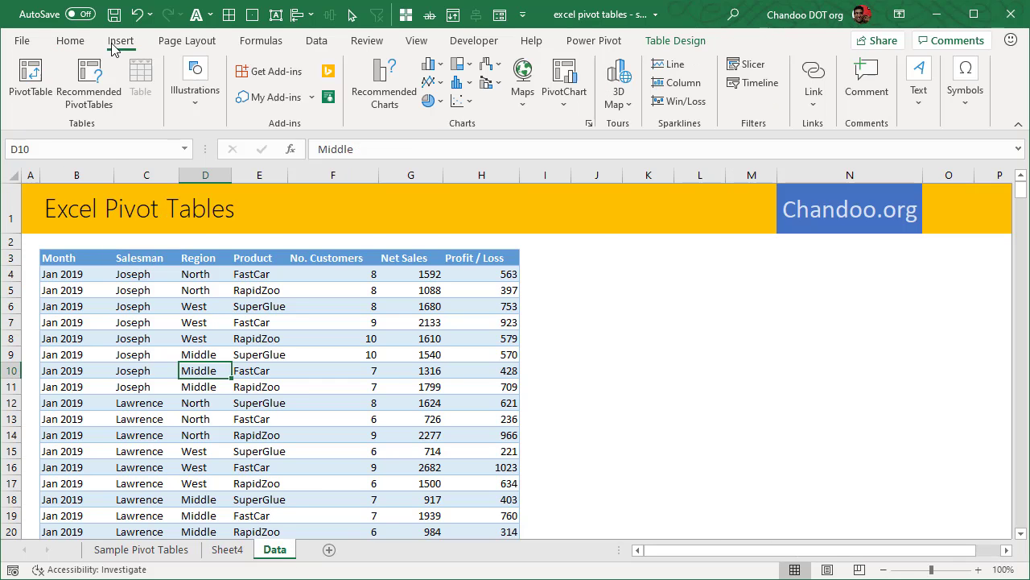
click(30, 77)
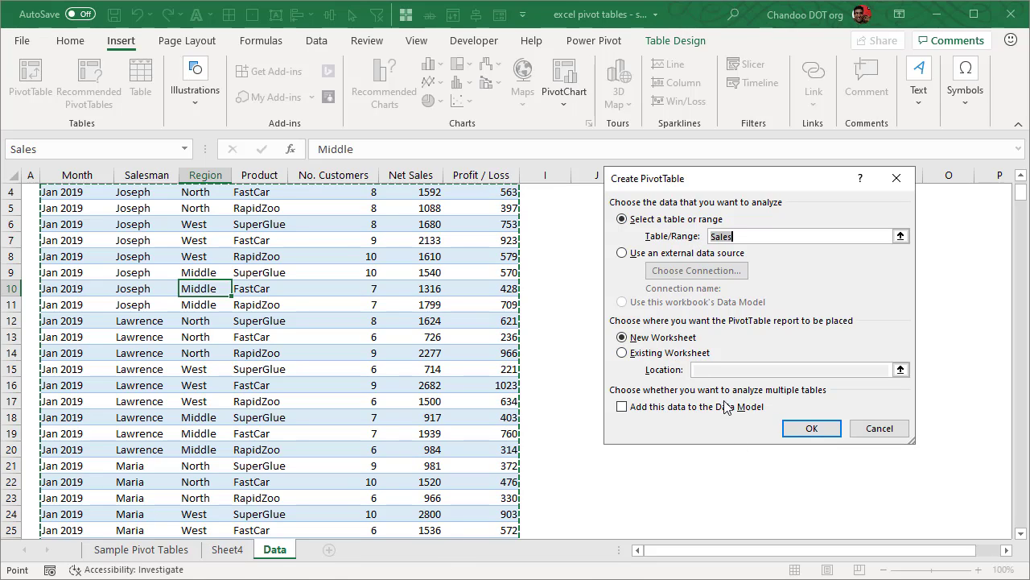
click(828, 432)
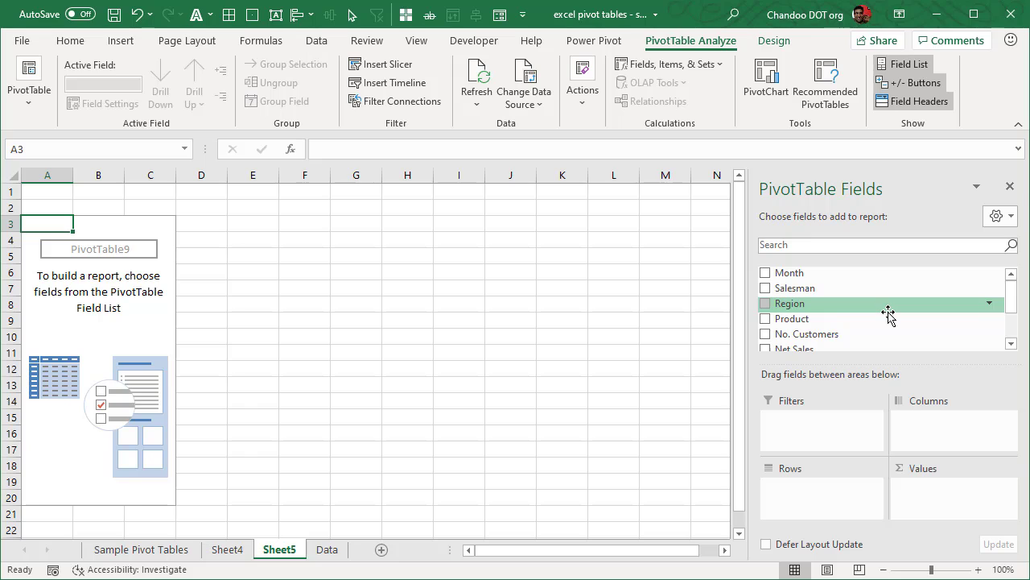
drag(888, 313, 852, 504)
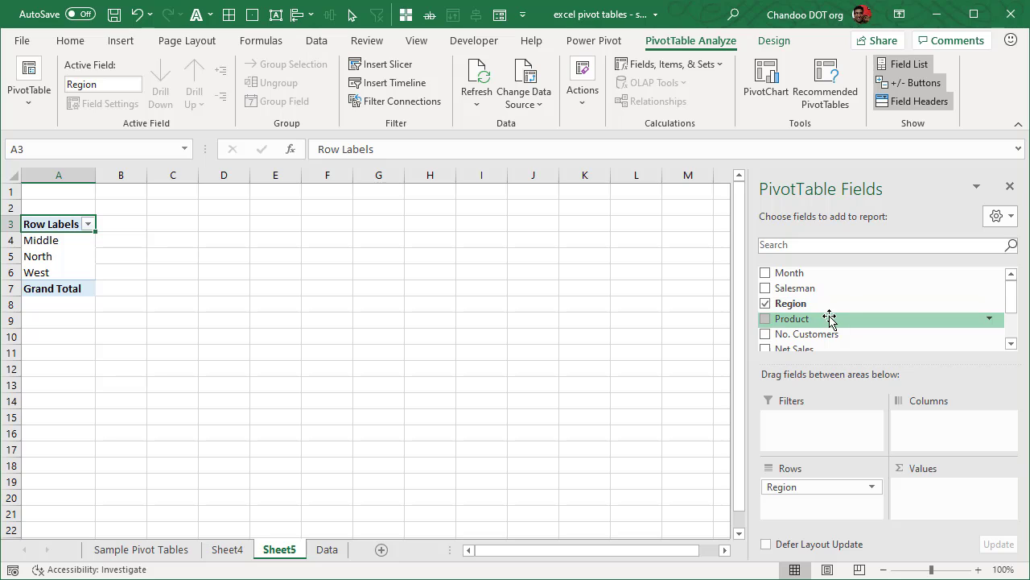
- Add Product below Region in the PivotTable's Rows and place Net Sales in Values
drag(829, 318, 832, 509)
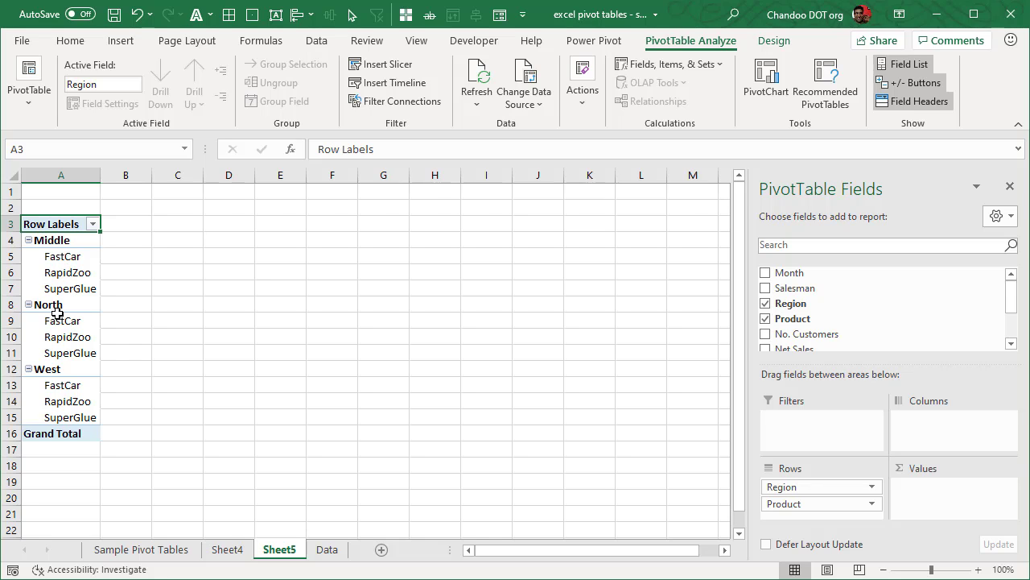
drag(876, 349, 966, 499)
drag(171, 240, 171, 416)
click(176, 241)
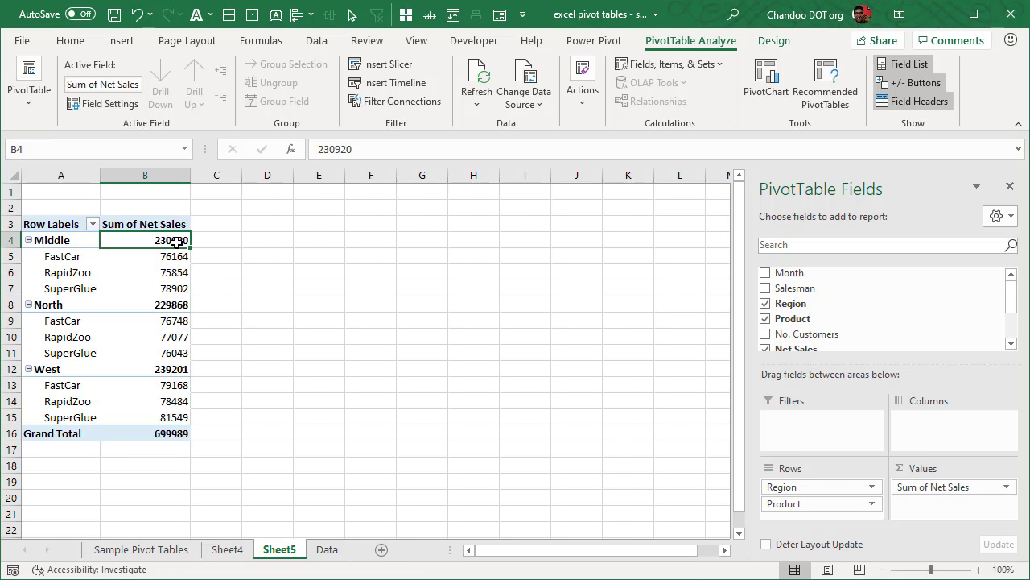
drag(177, 256, 176, 417)
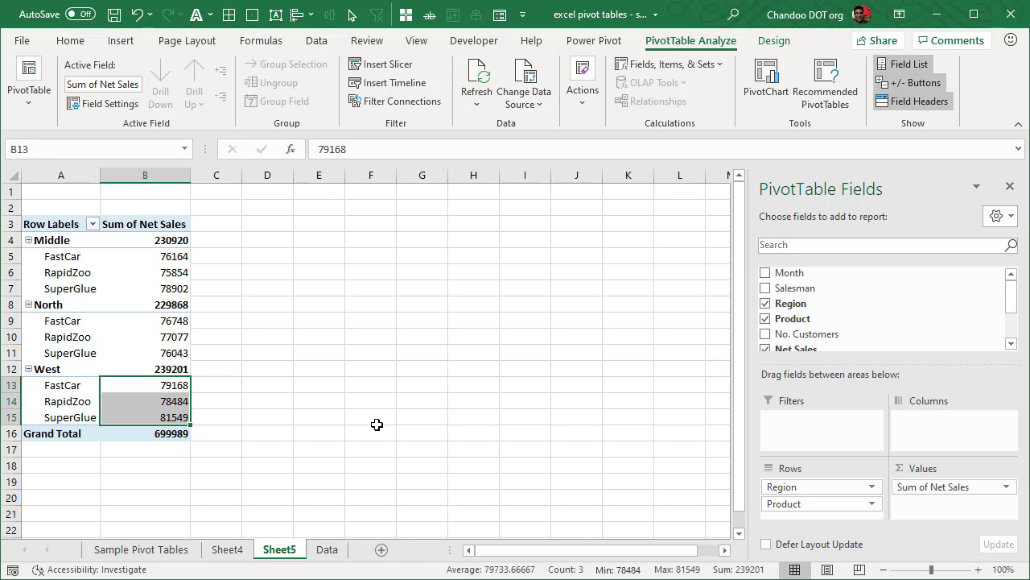
click(355, 381)
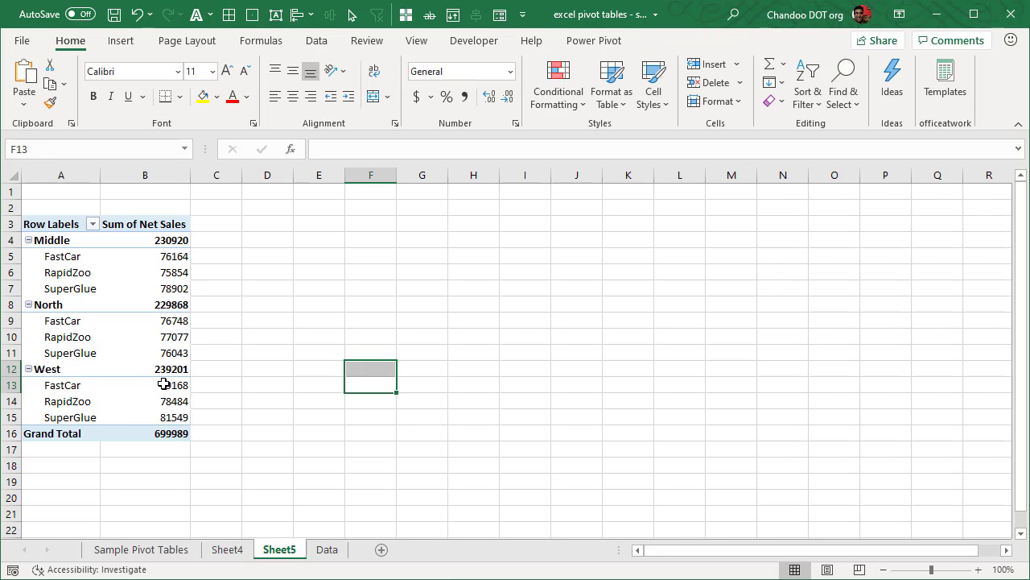
- Format the Sum of Net Sales value field as Currency with the $ symbol and 0 decimal places
right_click(164, 384)
click(242, 326)
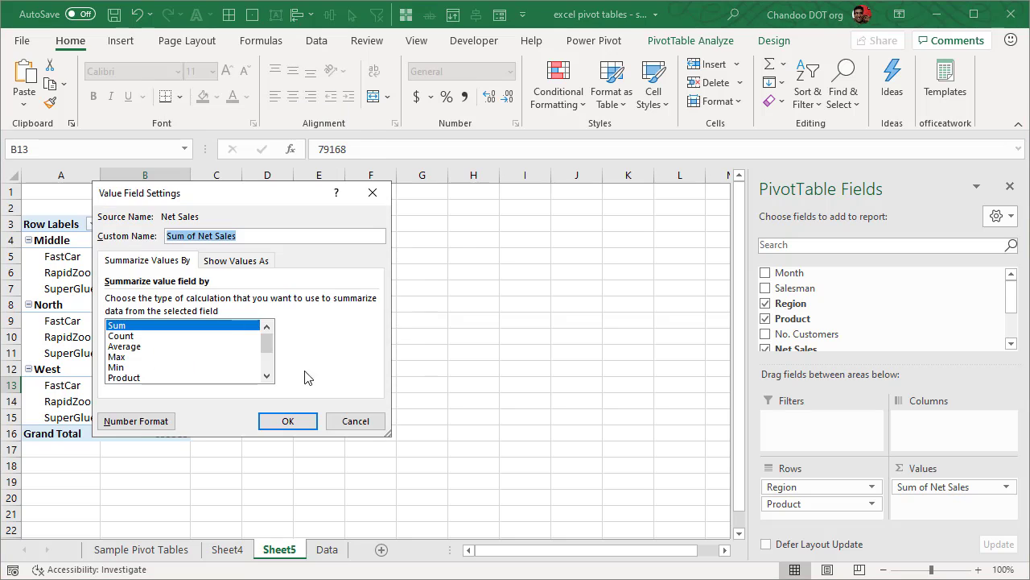
click(143, 425)
click(63, 211)
scroll(230, 226, down, 2)
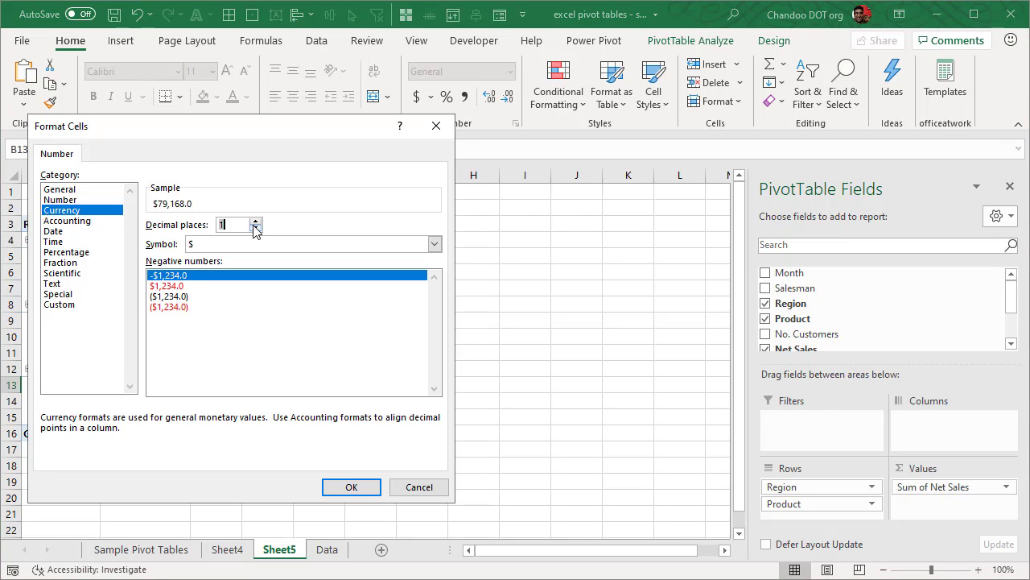
click(351, 487)
key(Return)
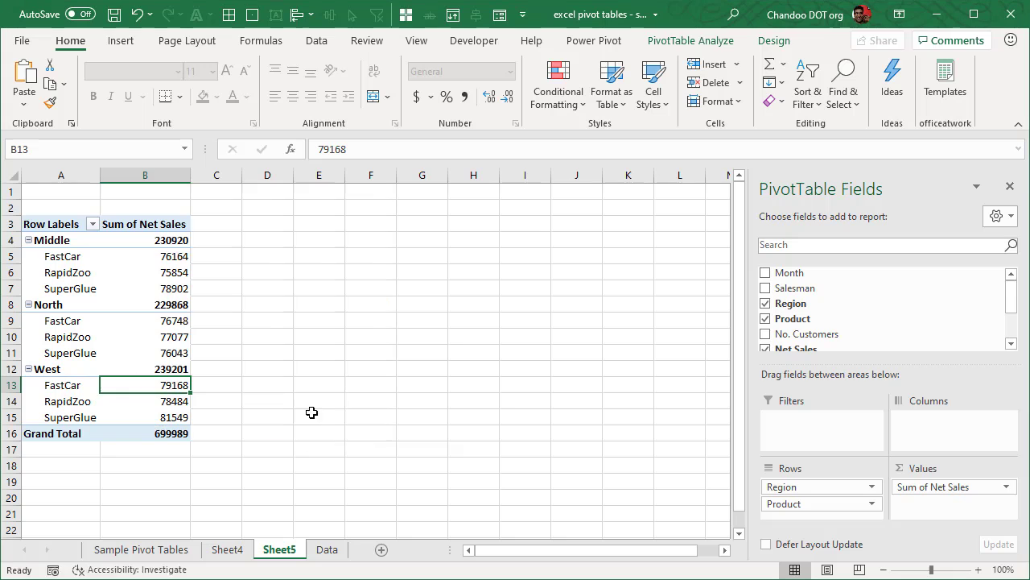
click(330, 398)
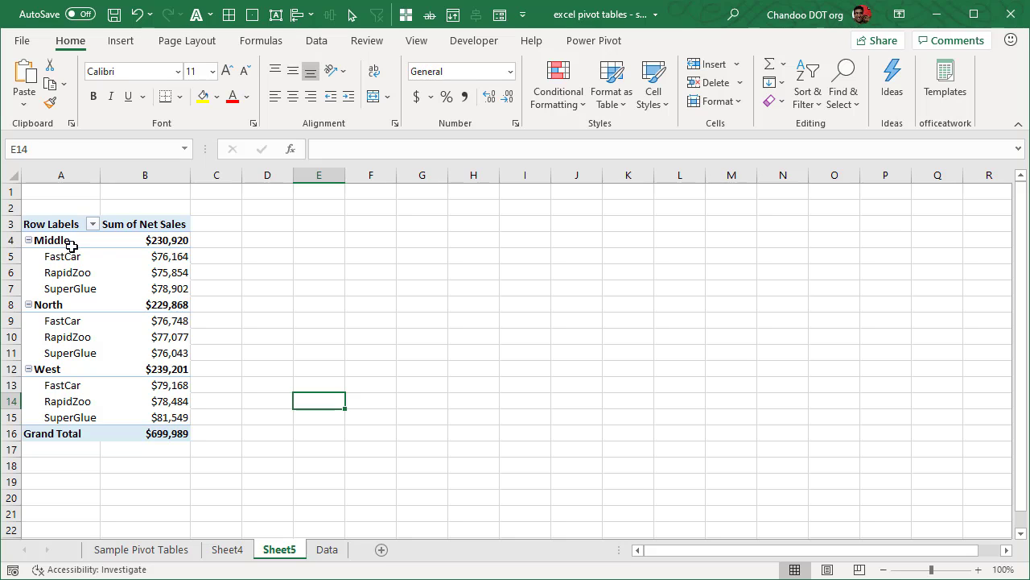
- Switch the region and product PivotTable's report layout to Tabular Form
click(169, 256)
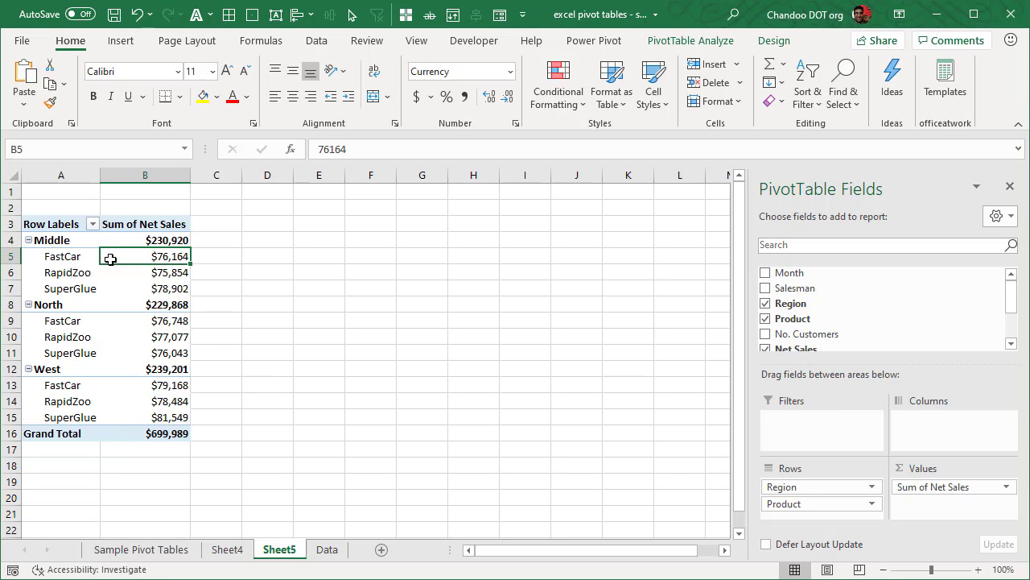
click(521, 255)
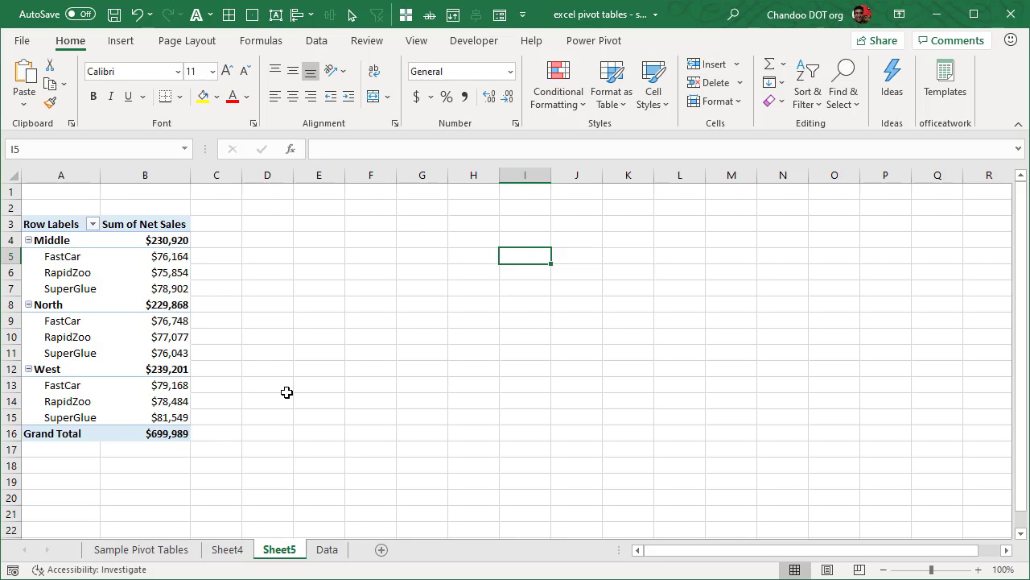
click(149, 276)
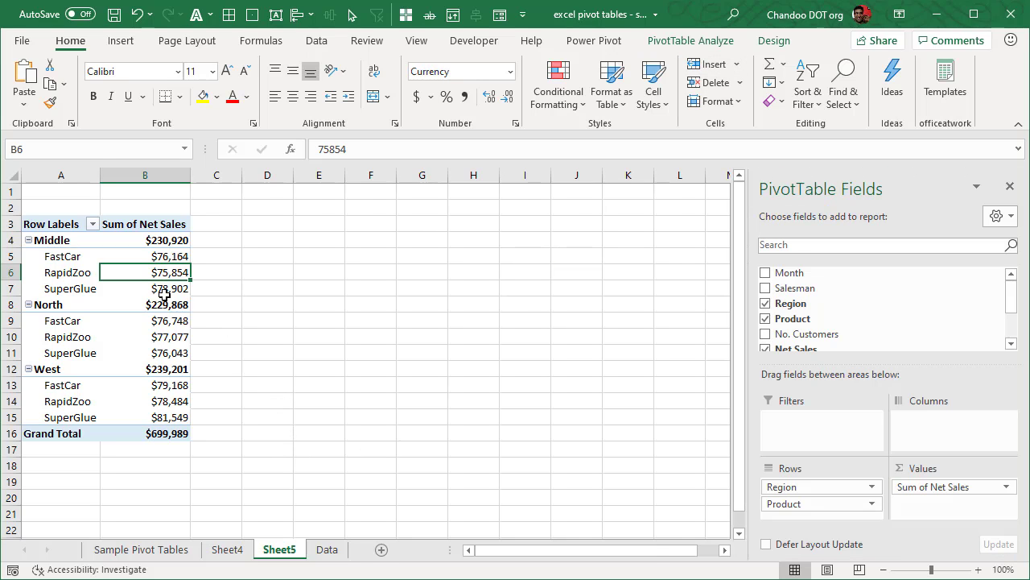
click(774, 40)
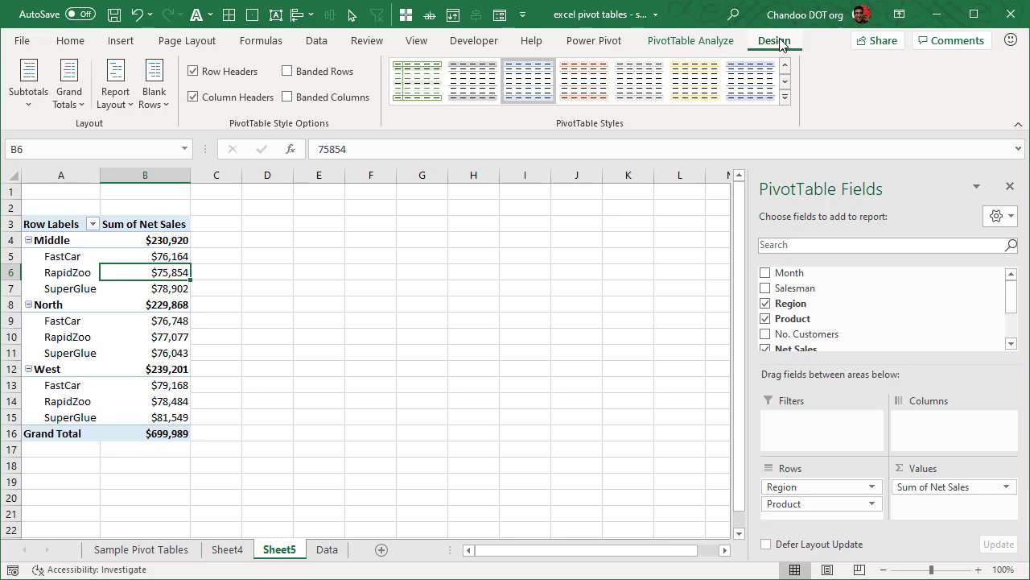
click(123, 116)
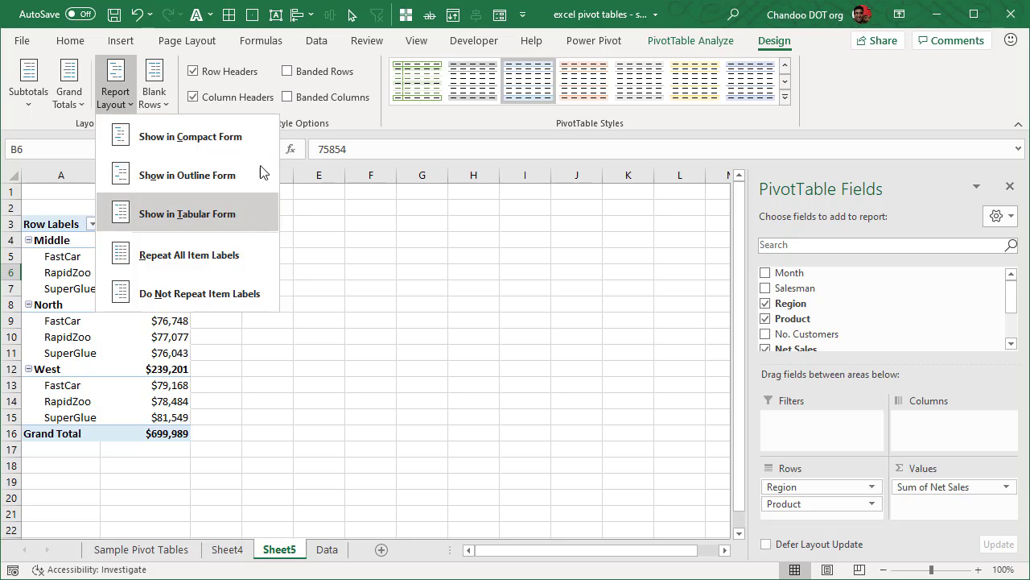
click(231, 216)
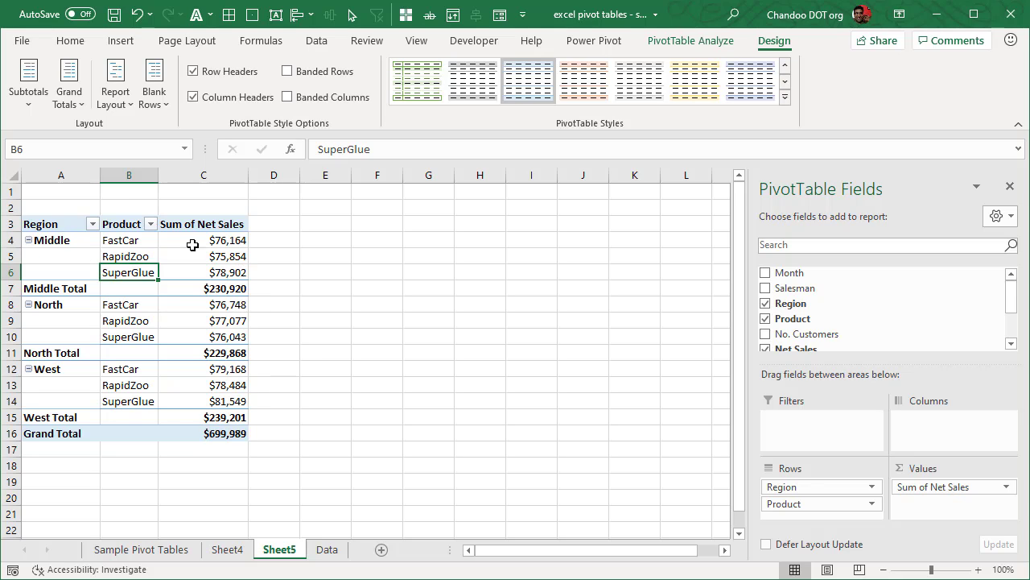
drag(58, 240, 58, 274)
drag(145, 240, 146, 272)
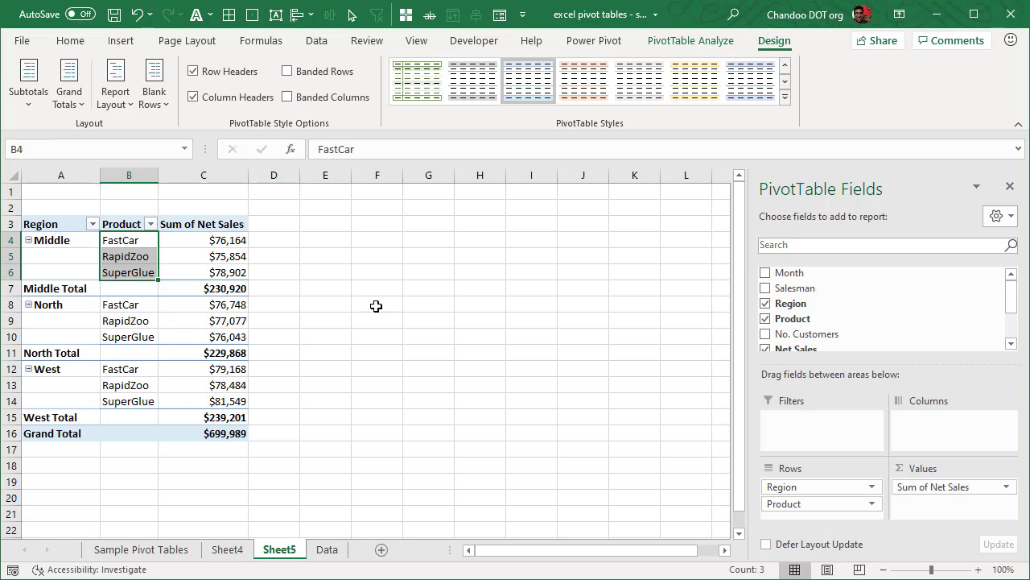
drag(240, 240, 231, 277)
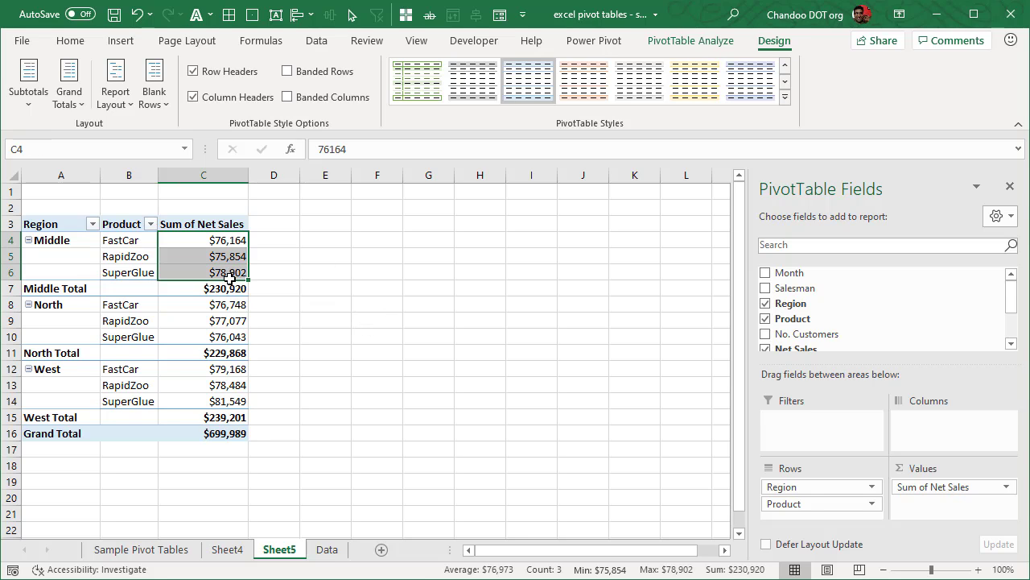
- Hide the region subtotals in the PivotTable
drag(51, 290, 224, 291)
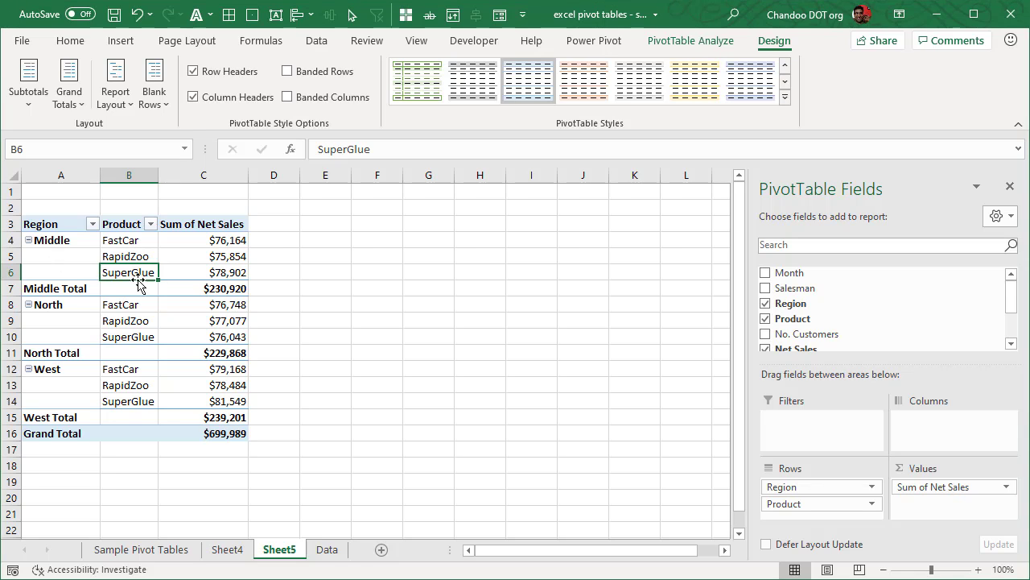
click(224, 291)
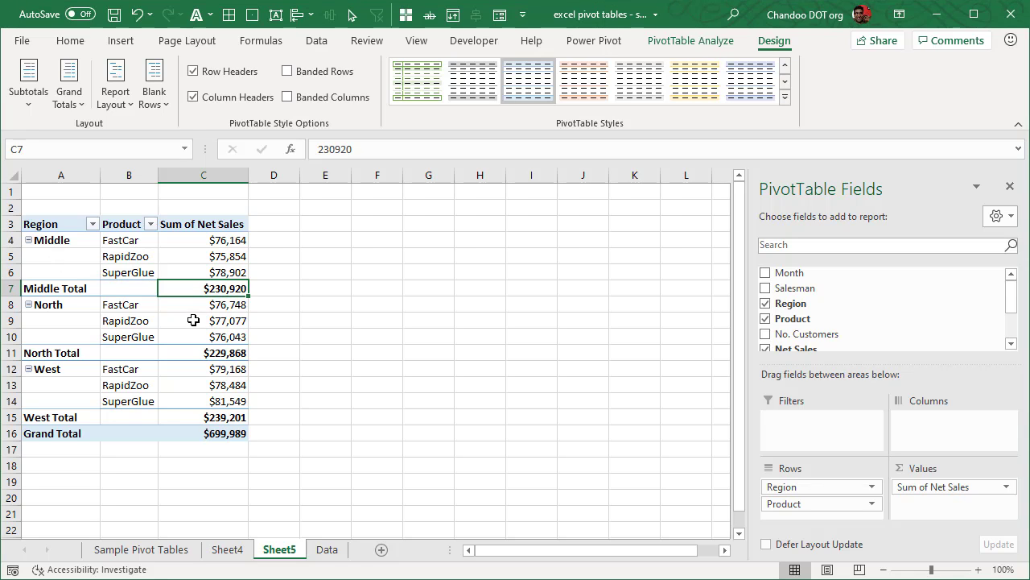
click(32, 95)
click(84, 140)
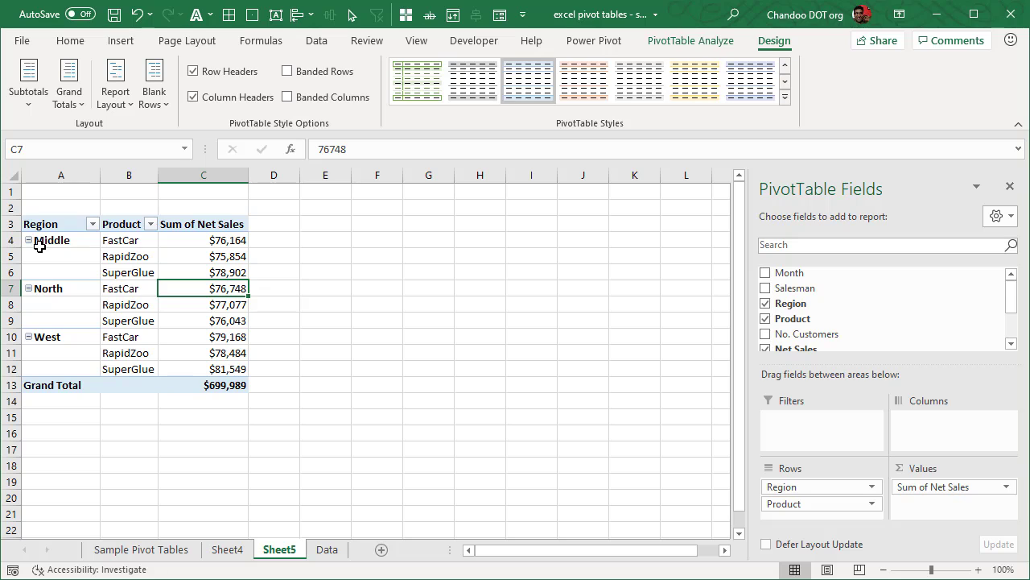
drag(64, 240, 211, 261)
click(93, 290)
drag(92, 288, 213, 322)
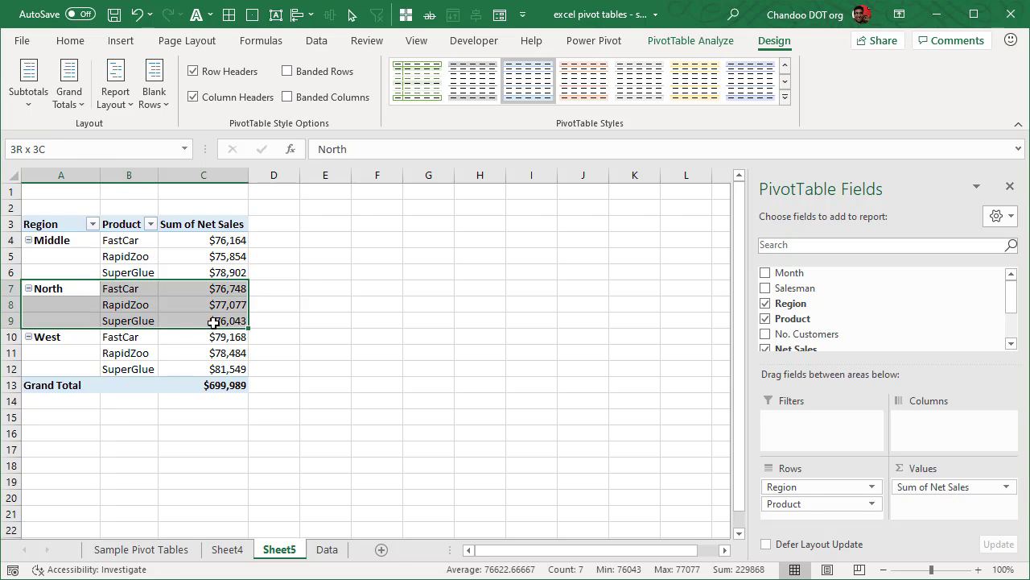
drag(70, 354, 210, 371)
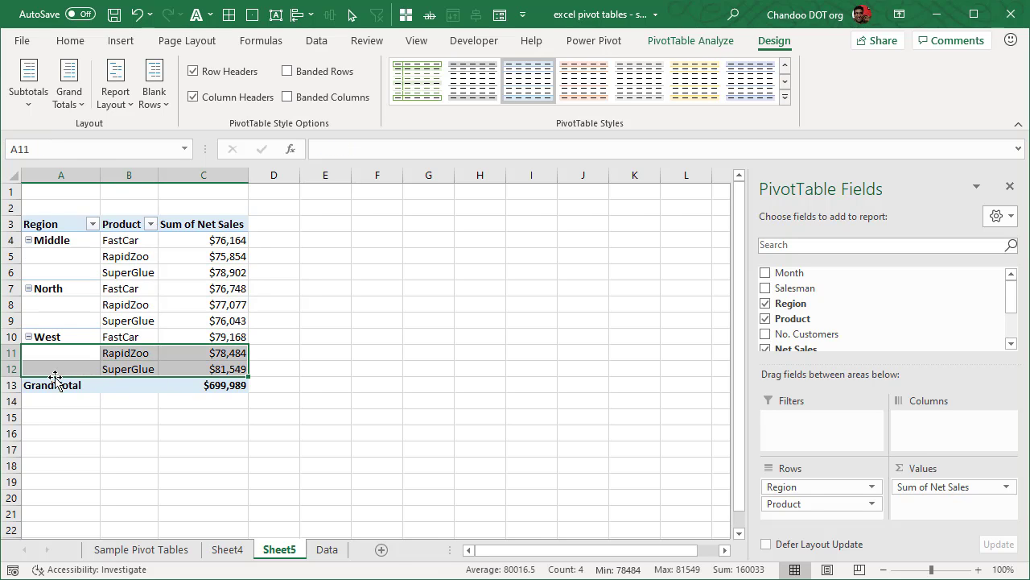
click(214, 369)
- Show all subtotals at the bottom of each group again, keeping the layout in Tabular Form
click(28, 88)
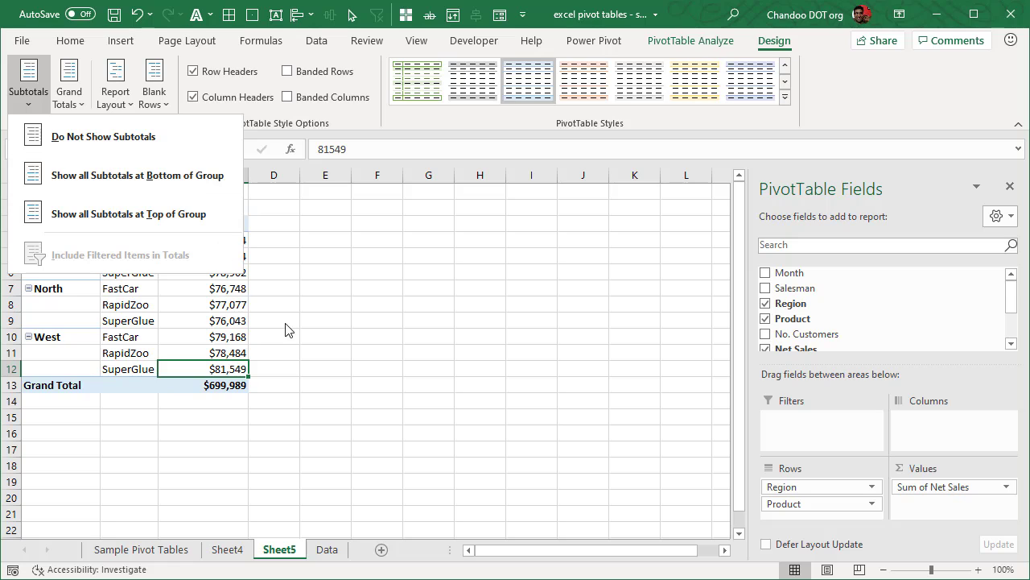
click(175, 186)
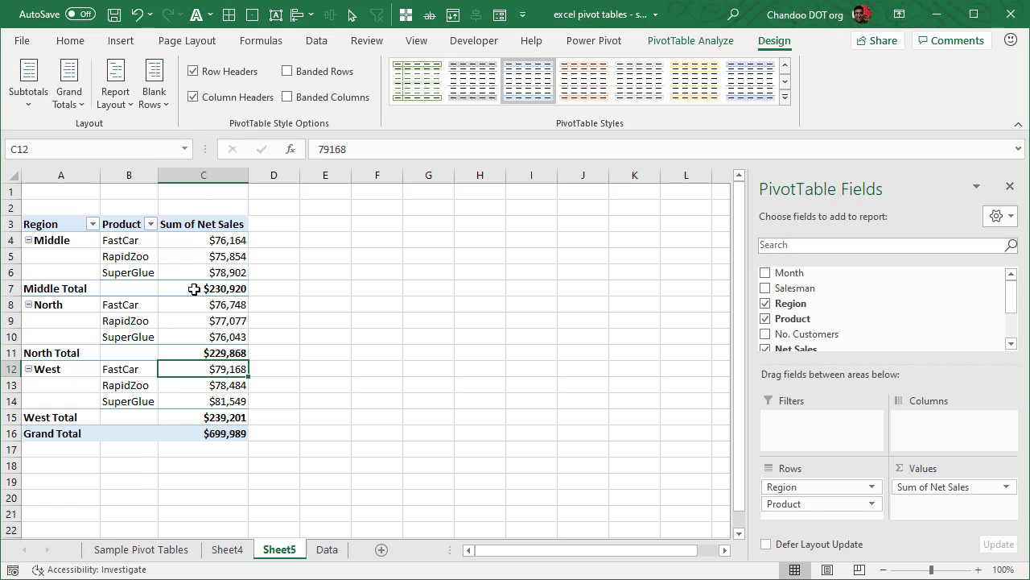
click(116, 91)
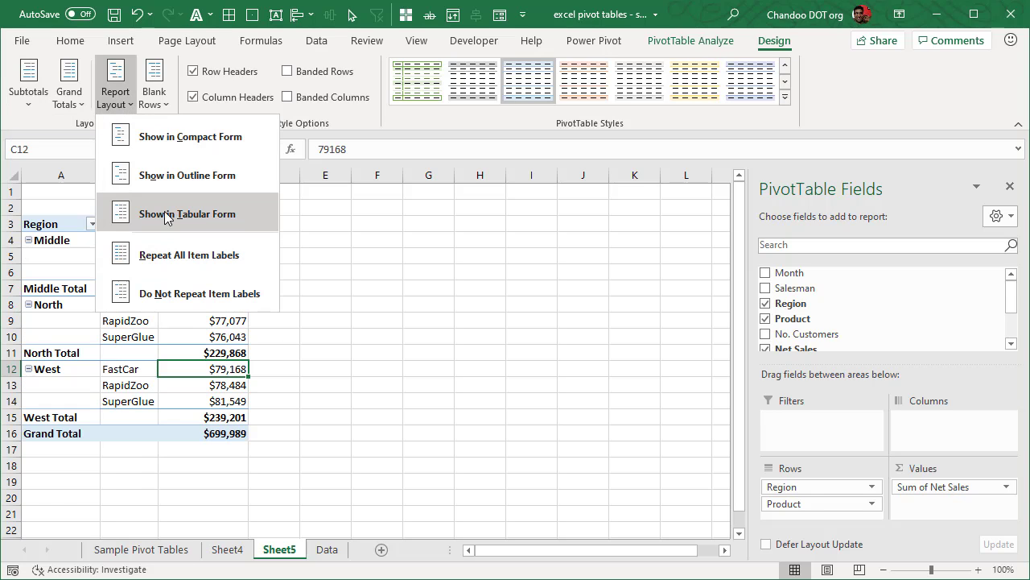
click(170, 214)
click(182, 287)
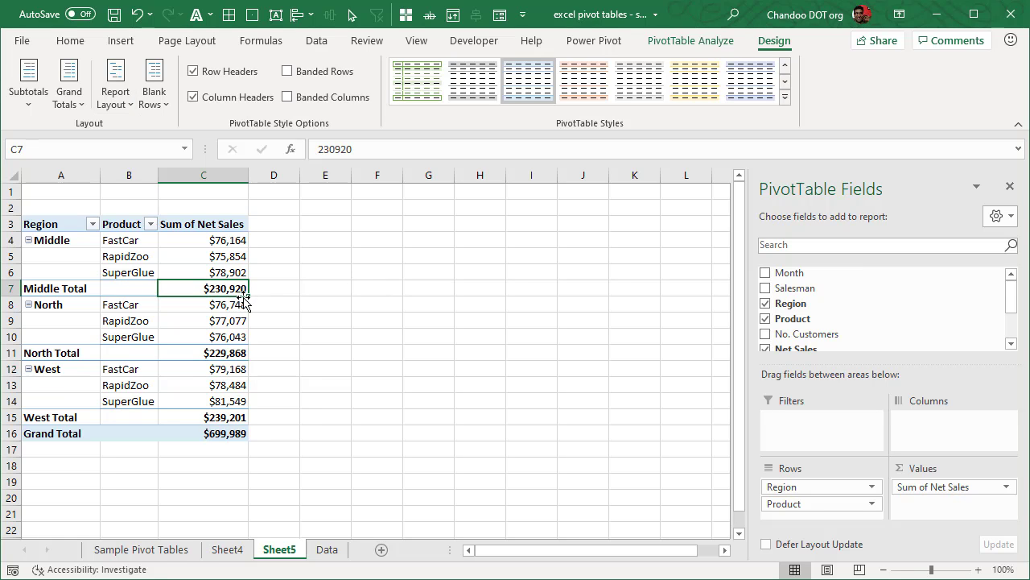
- Change the PivotTable's report layout back to Compact Form
click(115, 90)
click(159, 144)
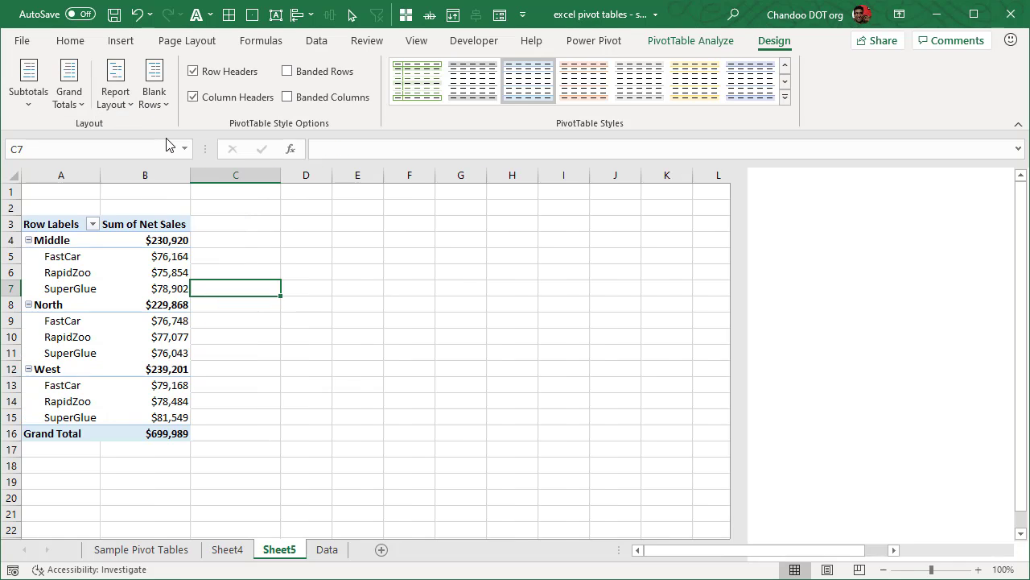
click(159, 241)
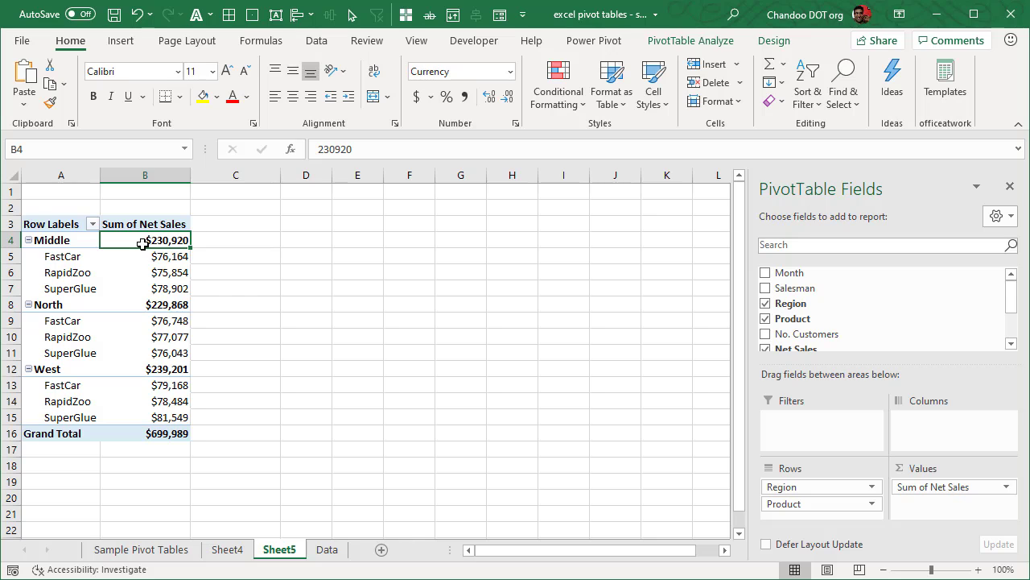
click(138, 271)
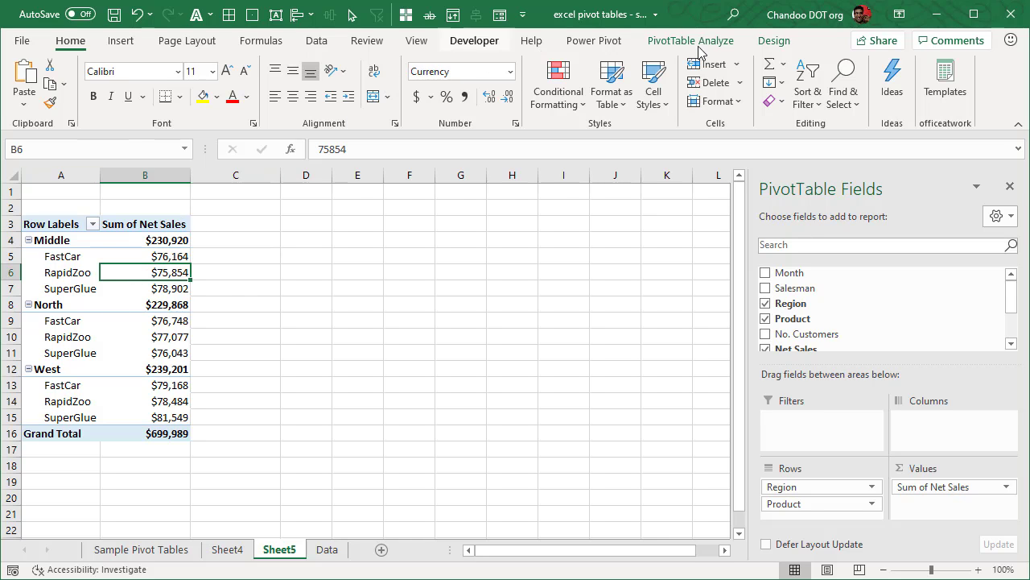
- Show all subtotals at the bottom of each group and set the report layout to Tabular Form
click(764, 44)
click(28, 103)
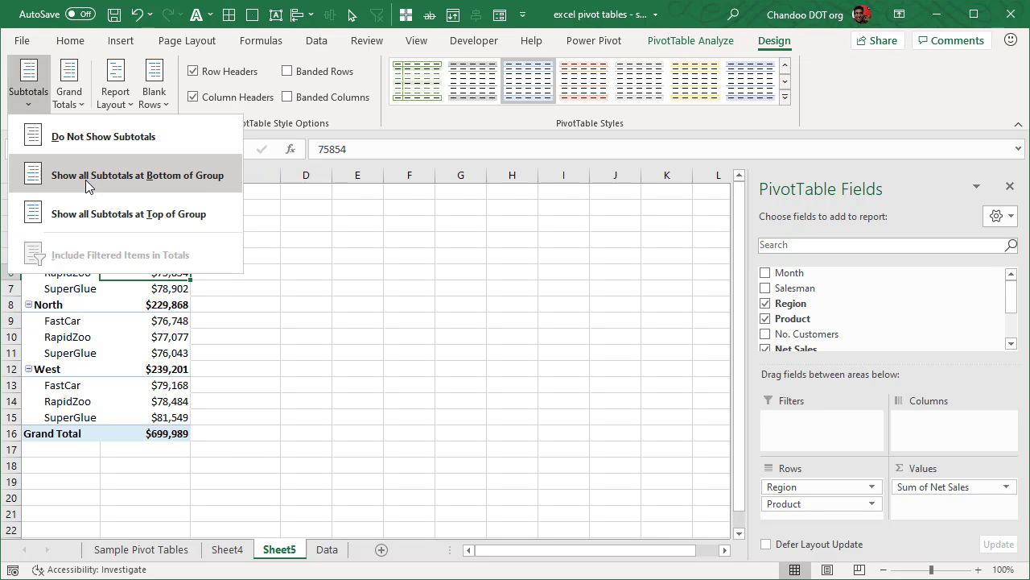
click(103, 181)
click(184, 304)
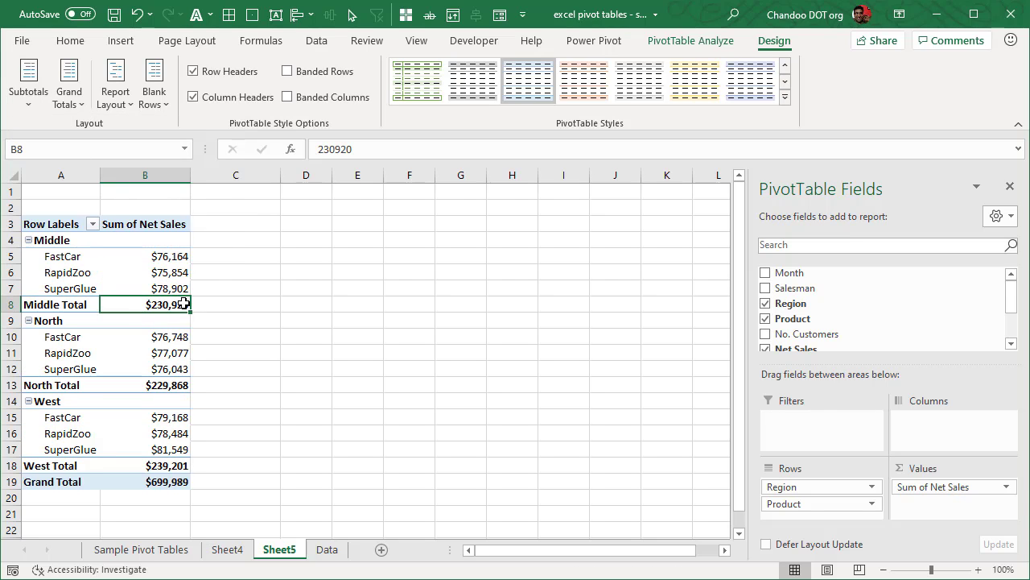
click(171, 384)
click(119, 92)
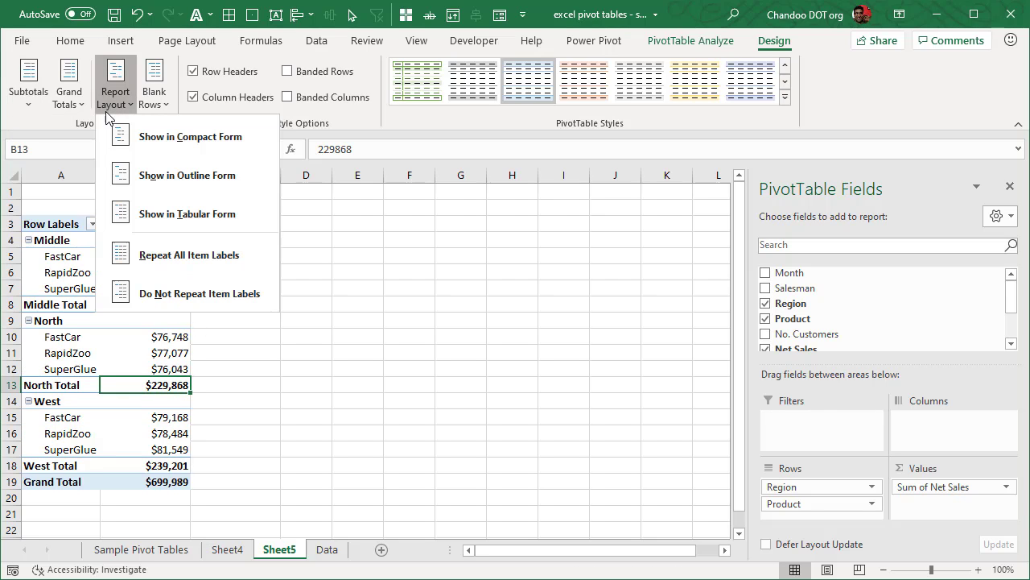
click(185, 213)
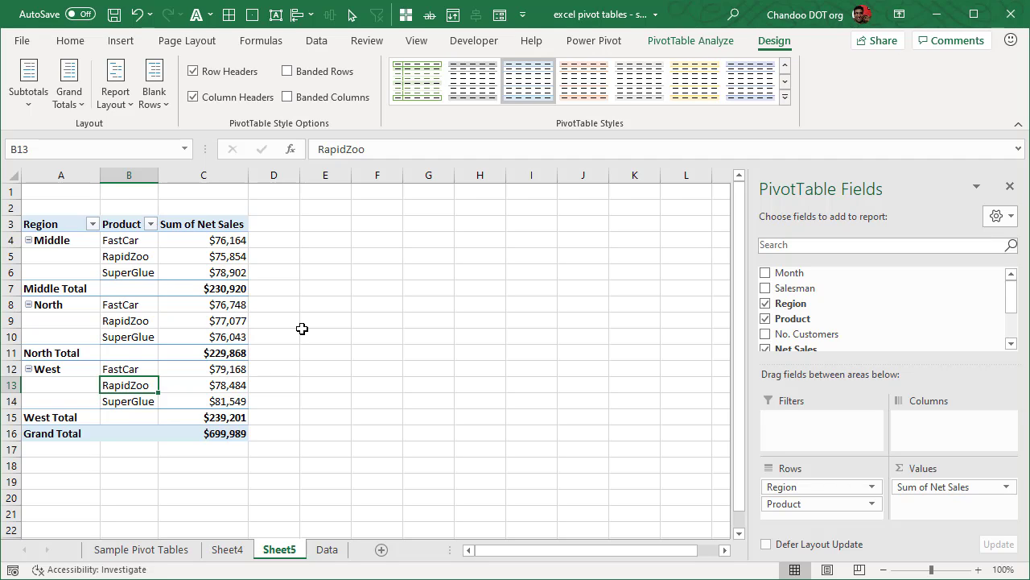
- Turn grand totals off for rows and columns in the PivotTable
click(81, 98)
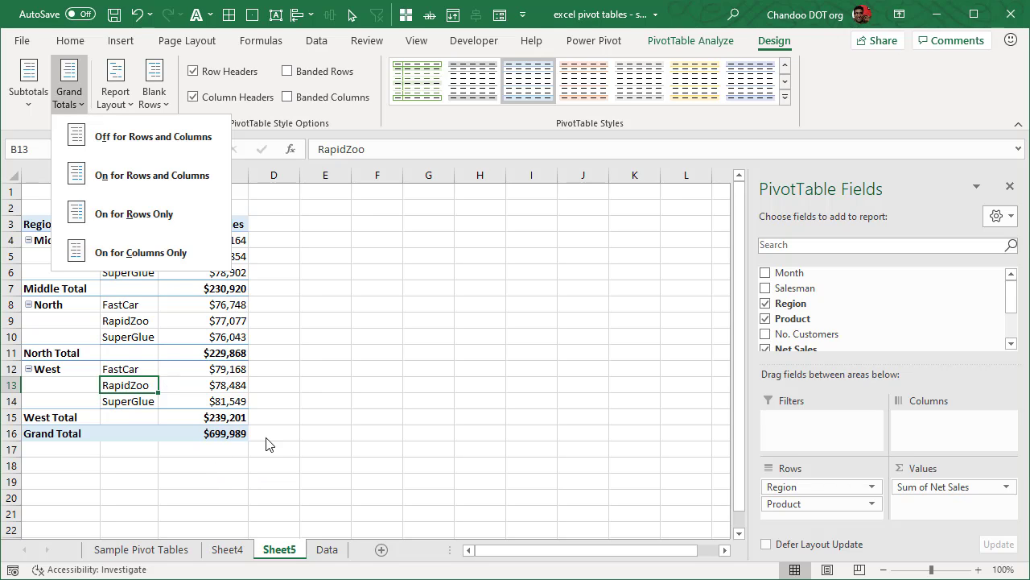
click(161, 148)
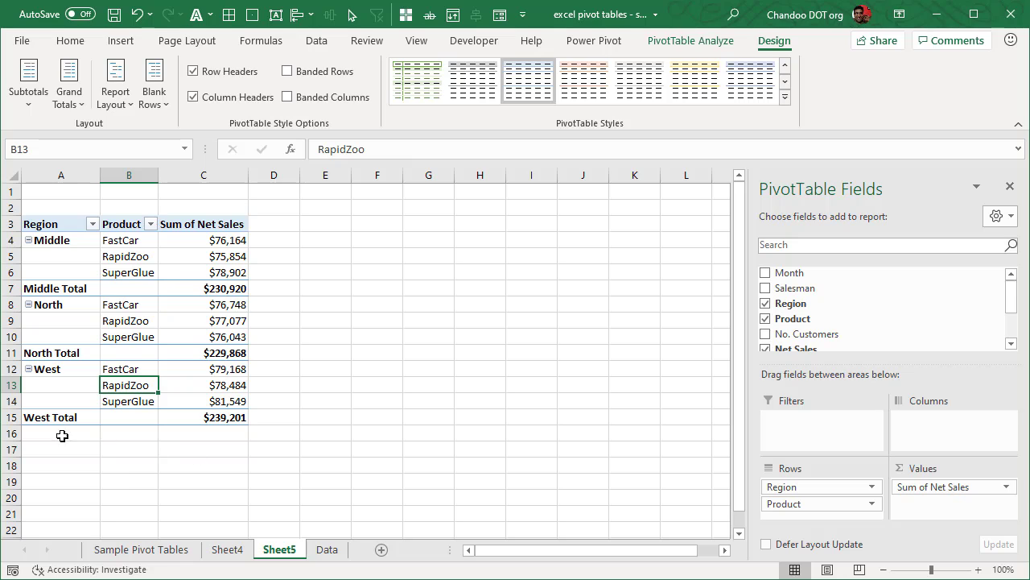
- Turn grand totals on for rows and columns in the PivotTable
click(73, 105)
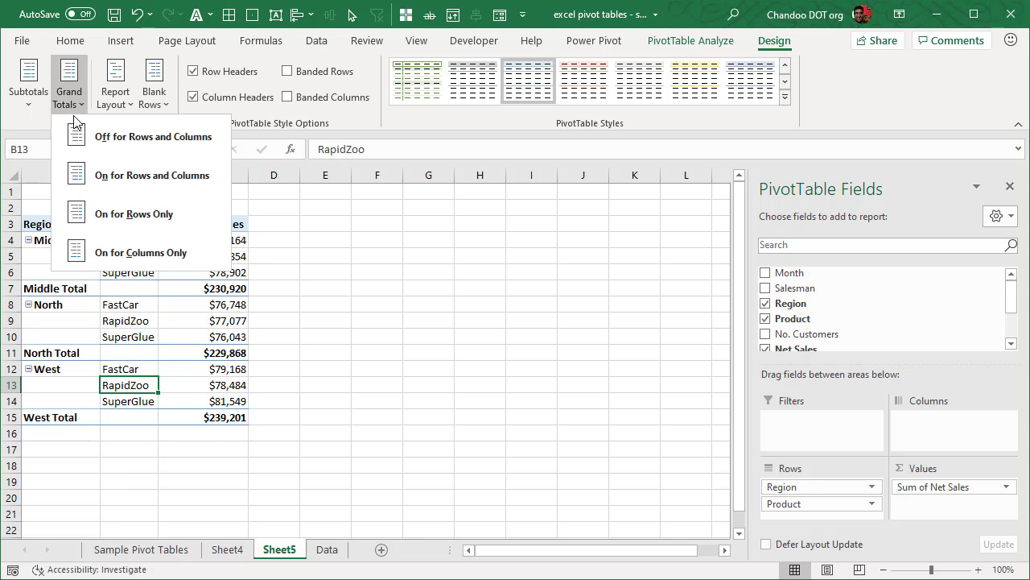
click(177, 173)
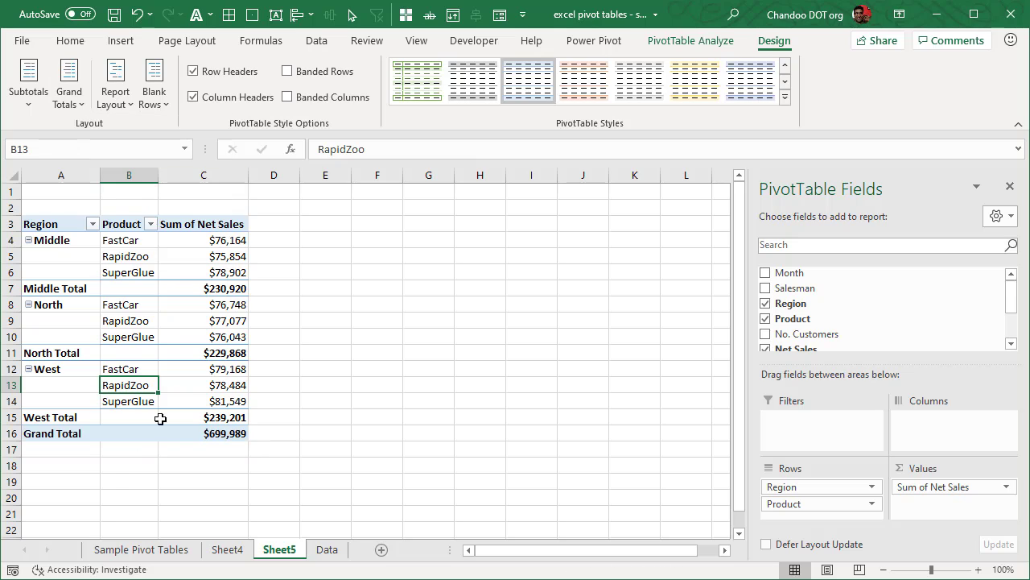
click(221, 435)
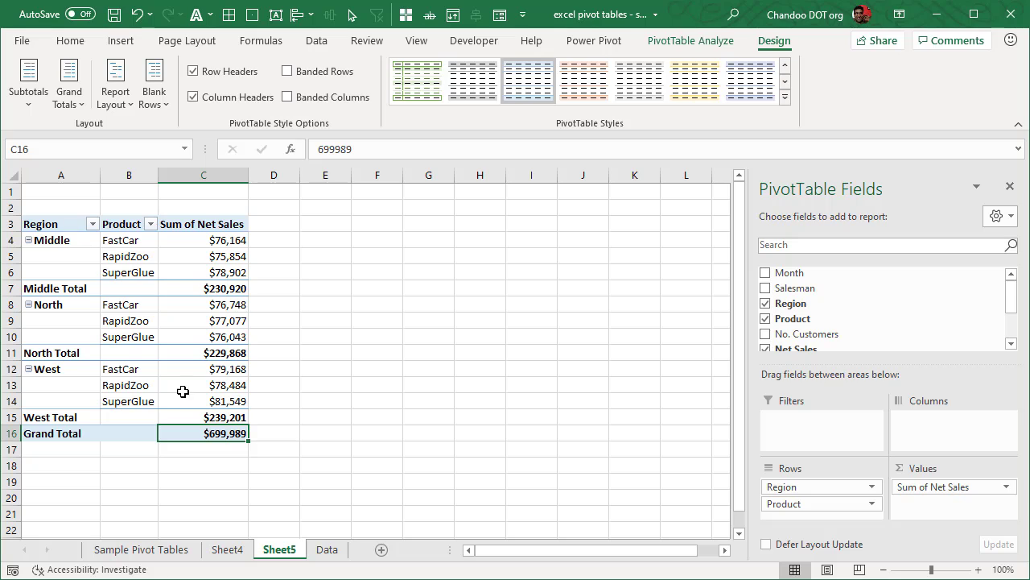
click(58, 241)
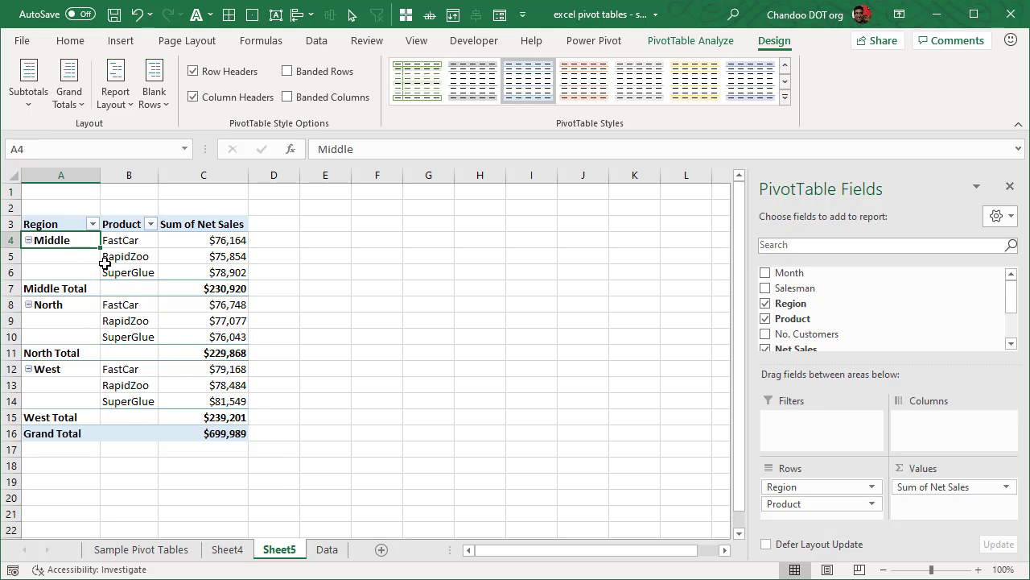
click(136, 242)
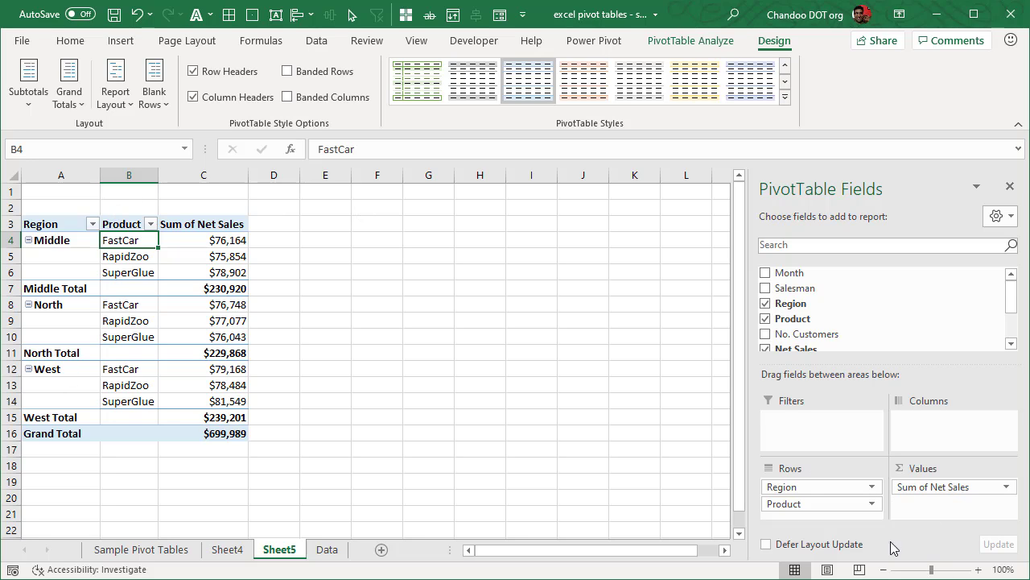
- Move the Product field from Rows to Columns so the PivotTable cross-tabulates regions against products
drag(797, 504, 948, 442)
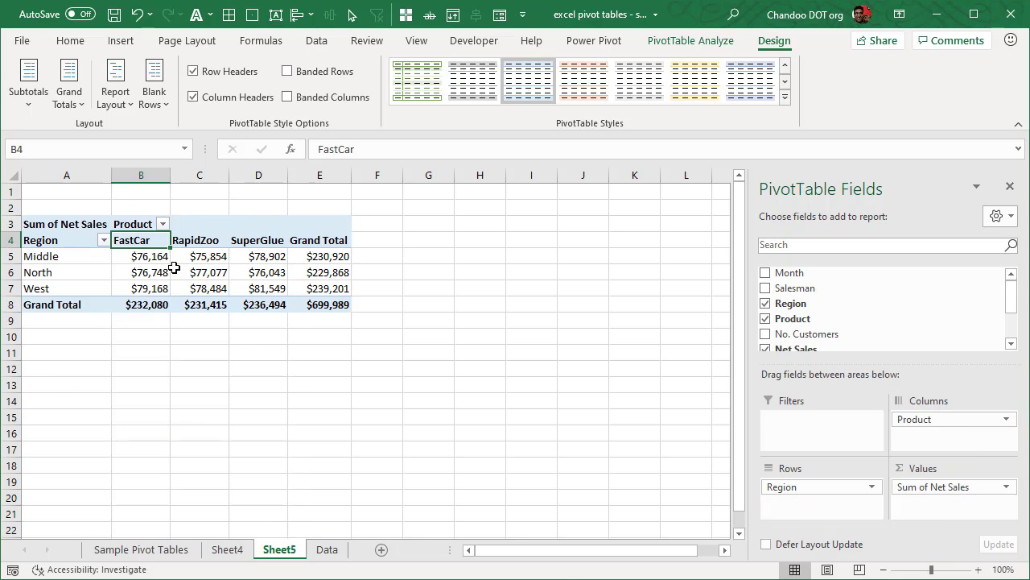
drag(90, 256, 261, 287)
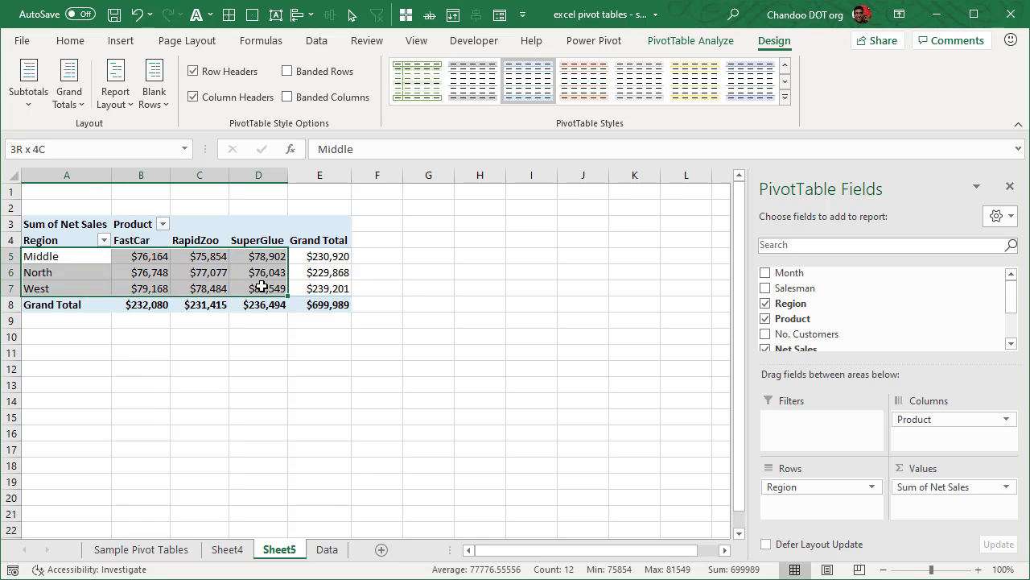
click(469, 352)
drag(159, 257, 161, 288)
drag(73, 258, 273, 259)
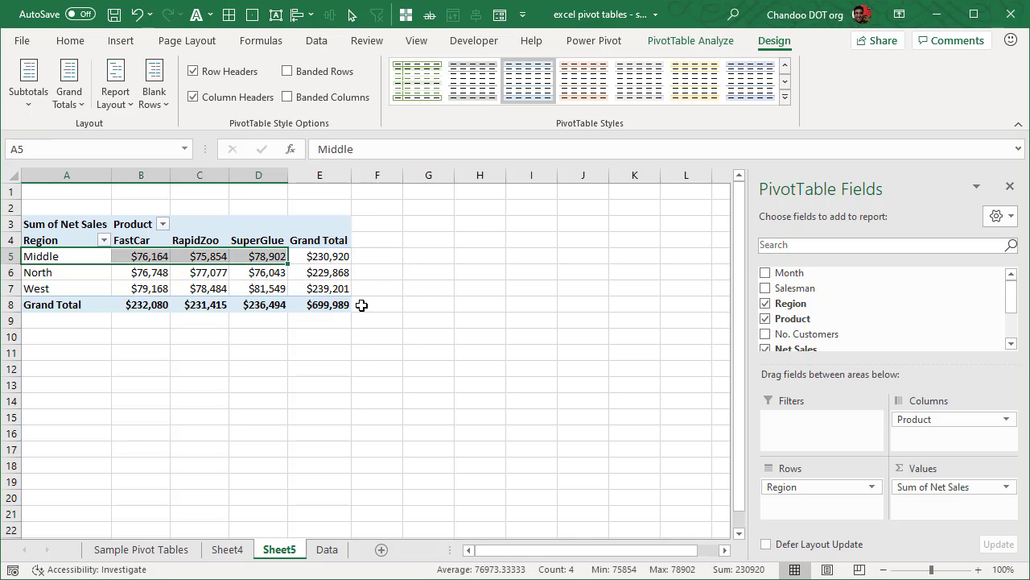
drag(364, 330, 406, 331)
click(217, 272)
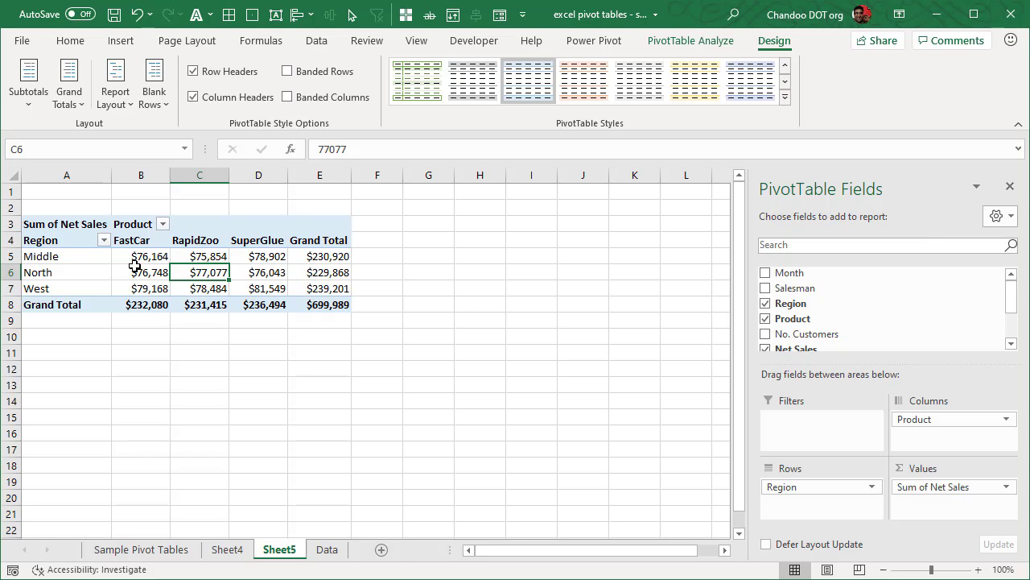
mouse_move(133, 276)
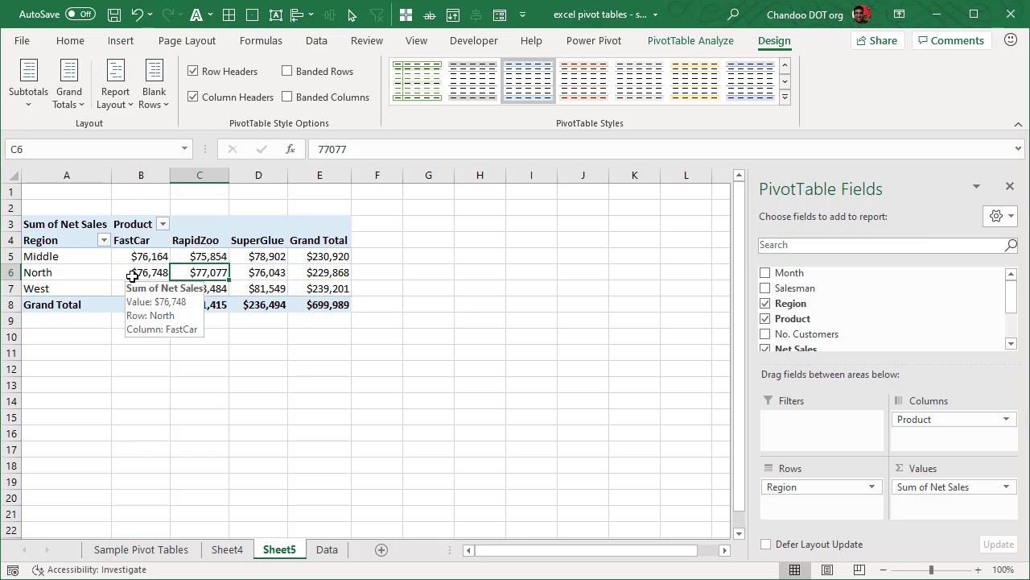
- Add a Salesman slicer to the PivotTable and place it on the empty cells beside the report, around columns I to L
right_click(803, 290)
click(867, 383)
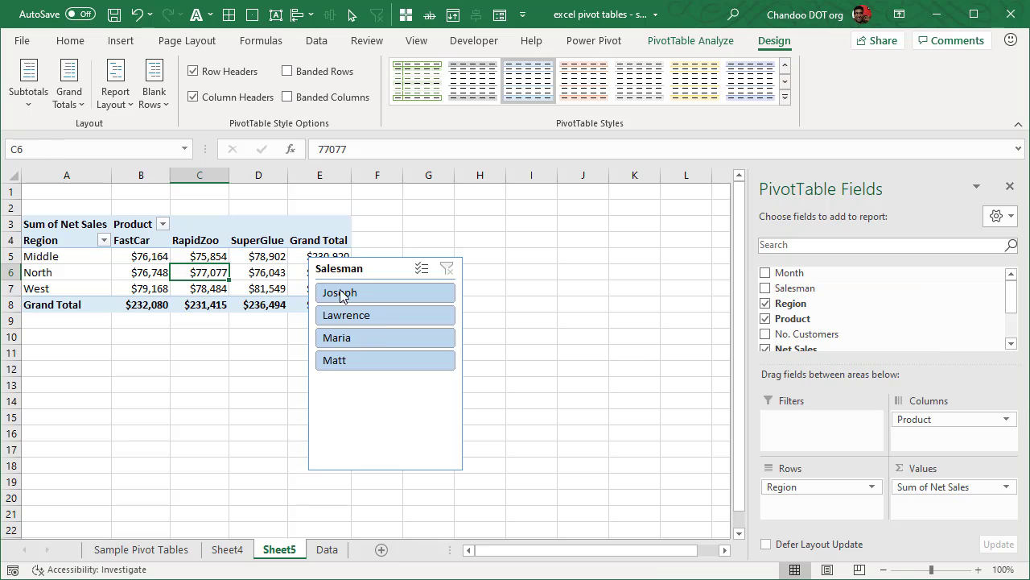
drag(330, 269, 572, 232)
- Filter the PivotTable by each of the four salesmen in turn with the Salesman slicer, ending on the last one
click(613, 255)
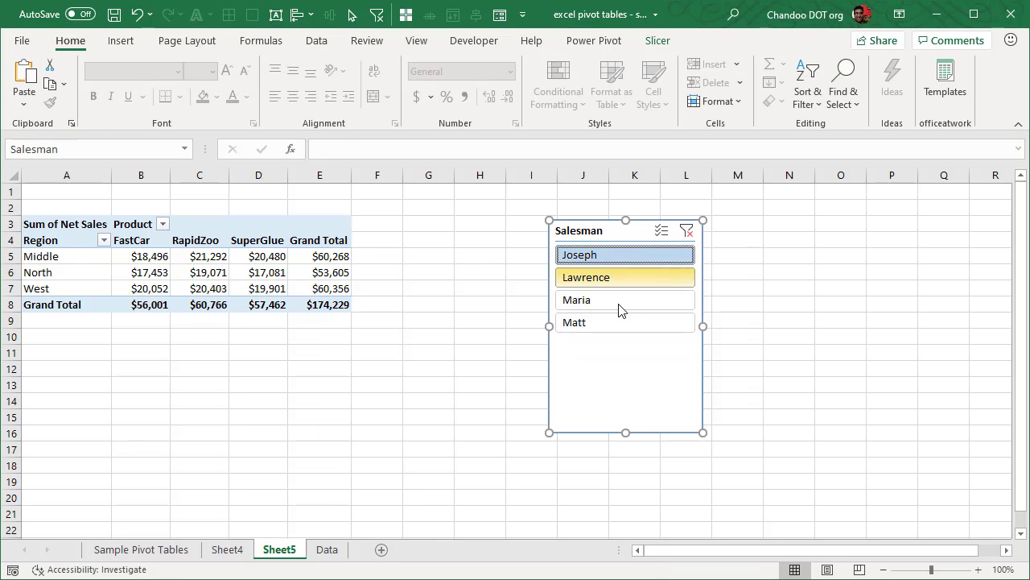
click(632, 280)
click(630, 301)
click(628, 323)
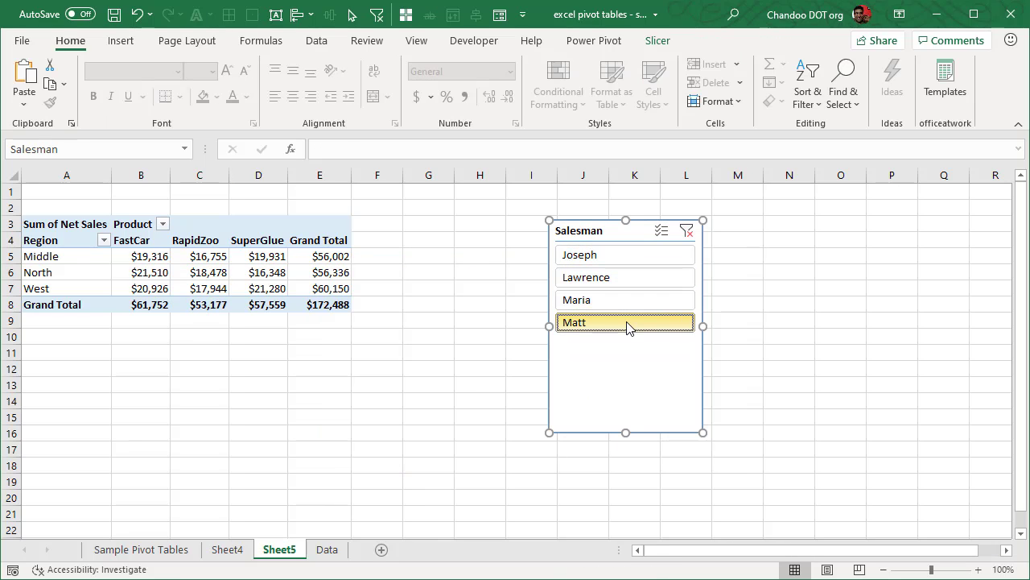
- Insert a Clustered Column PivotChart from the PivotTable and place it just below the report
click(143, 256)
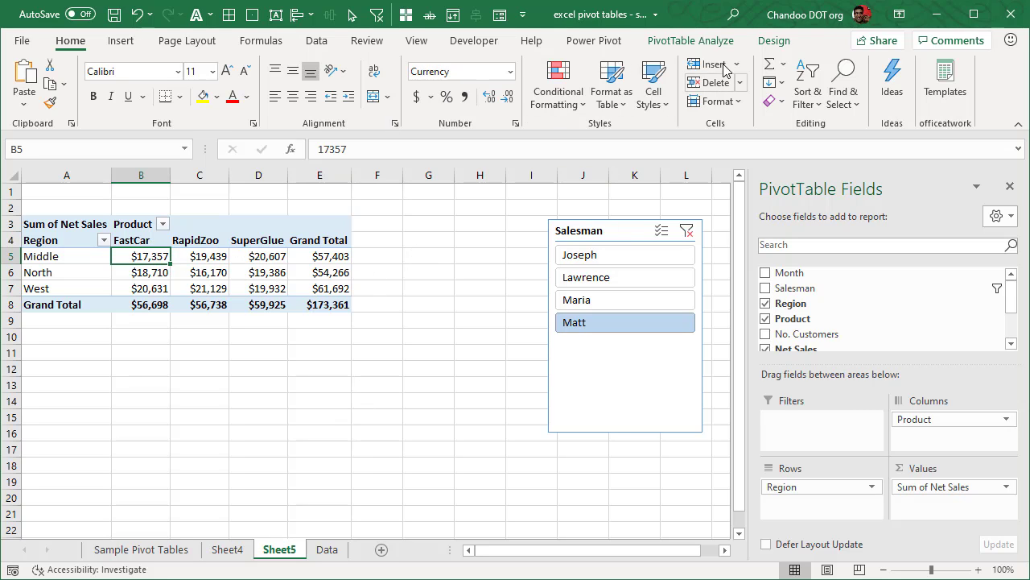
click(699, 42)
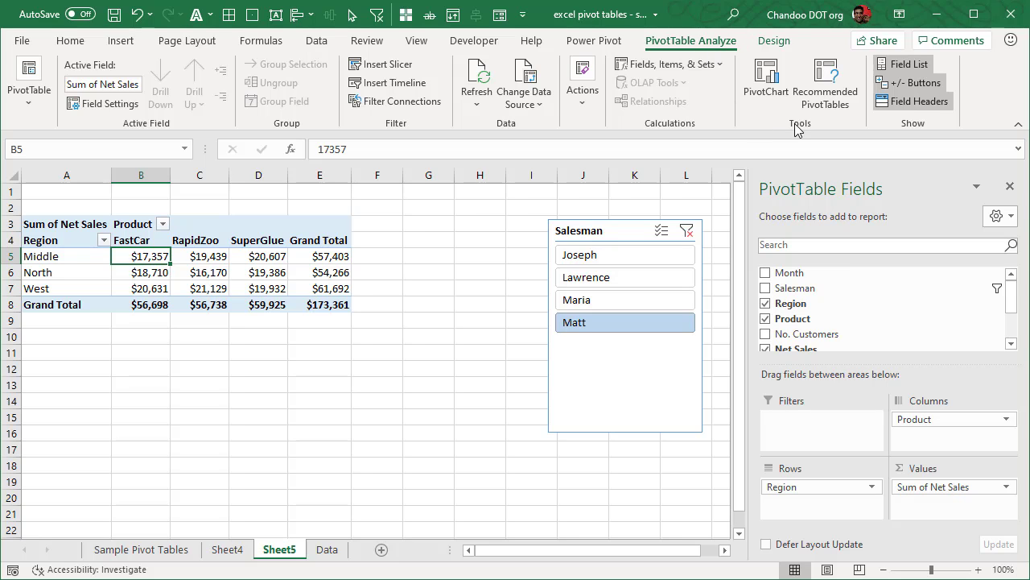
click(765, 90)
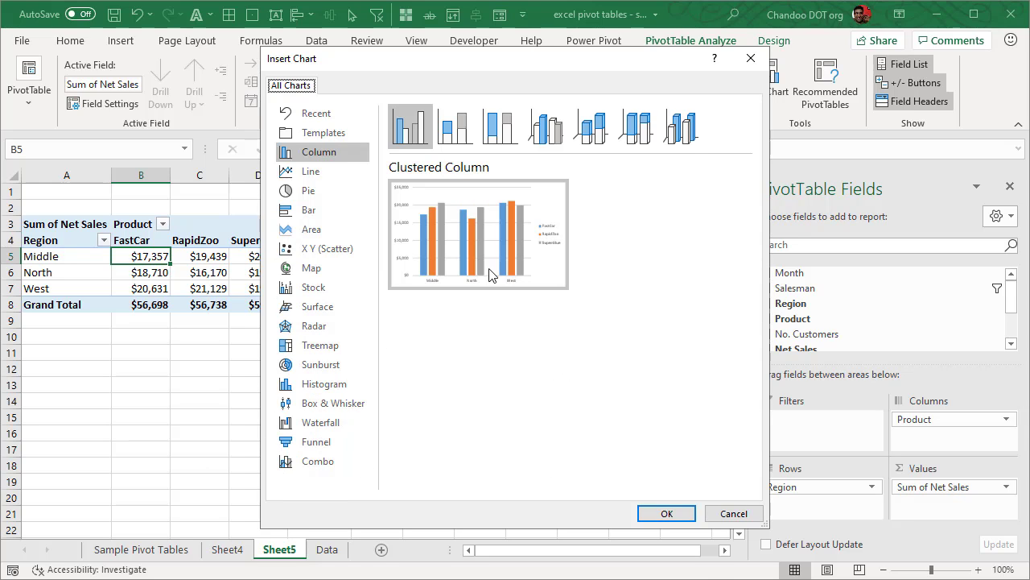
click(666, 514)
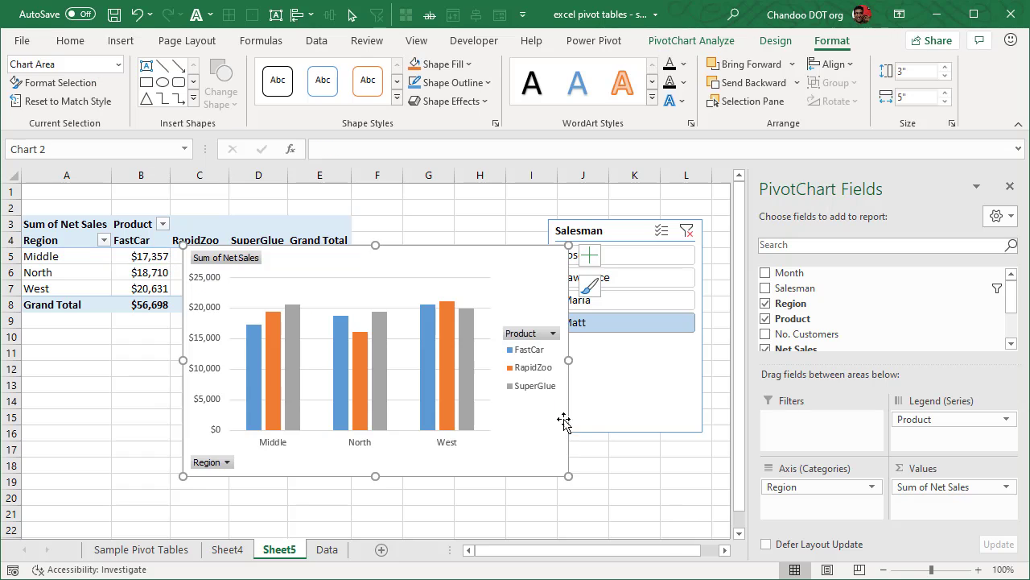
drag(444, 263, 372, 339)
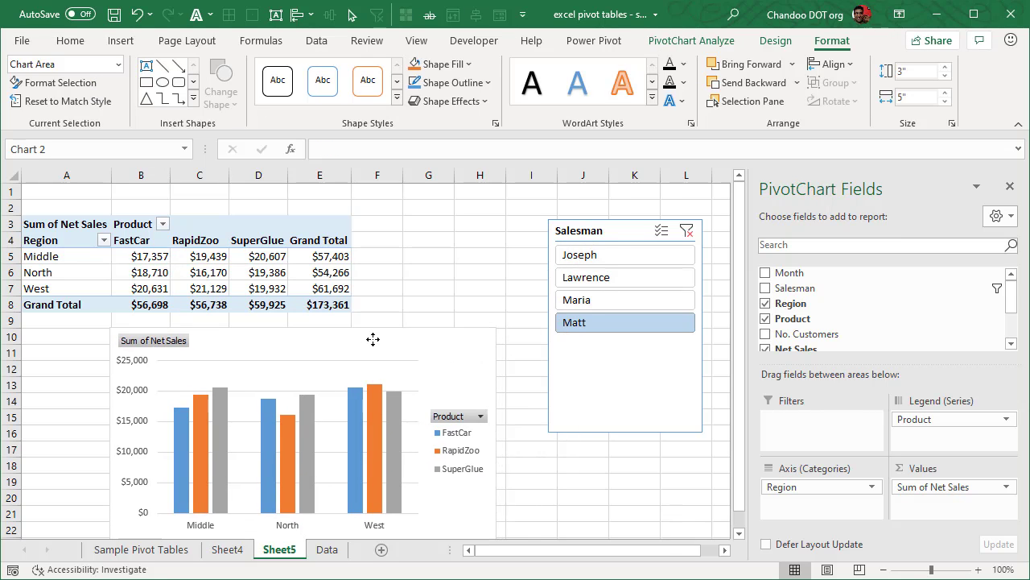
- Move the Salesman slicer down beside the PivotChart, with its top level with the chart's
click(575, 462)
scroll(578, 470, down, 3)
scroll(578, 470, up, 2)
drag(600, 362, 613, 446)
click(881, 451)
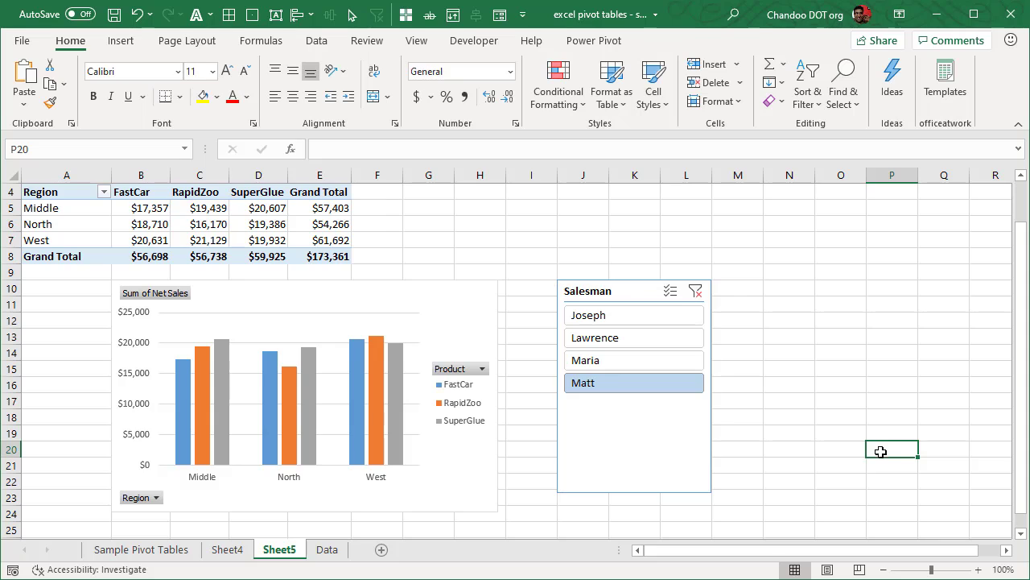
- Filter the PivotTable and PivotChart by single salesmen in turn, ending with the first two salesmen selected together
scroll(881, 457, down, 1)
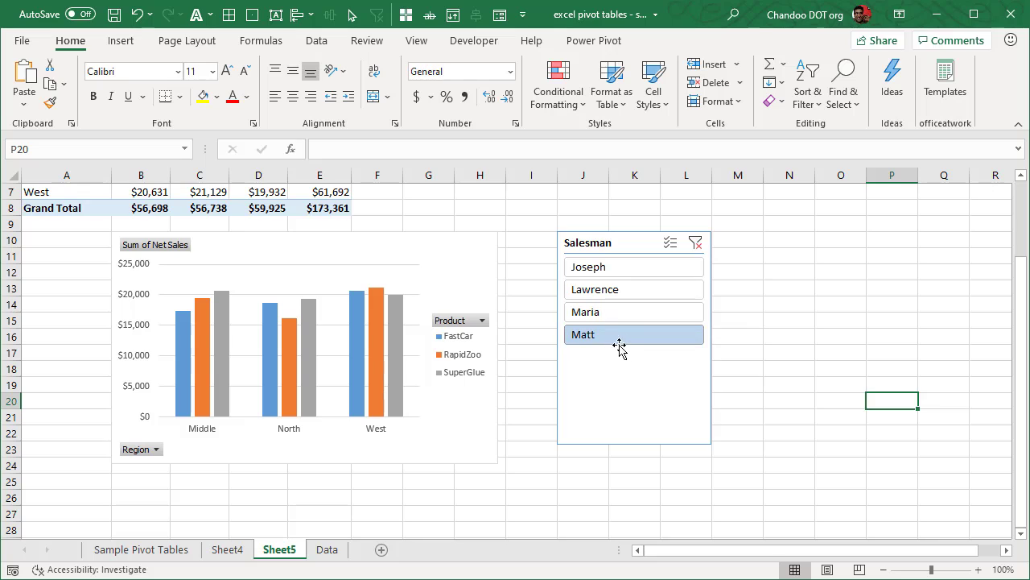
click(620, 267)
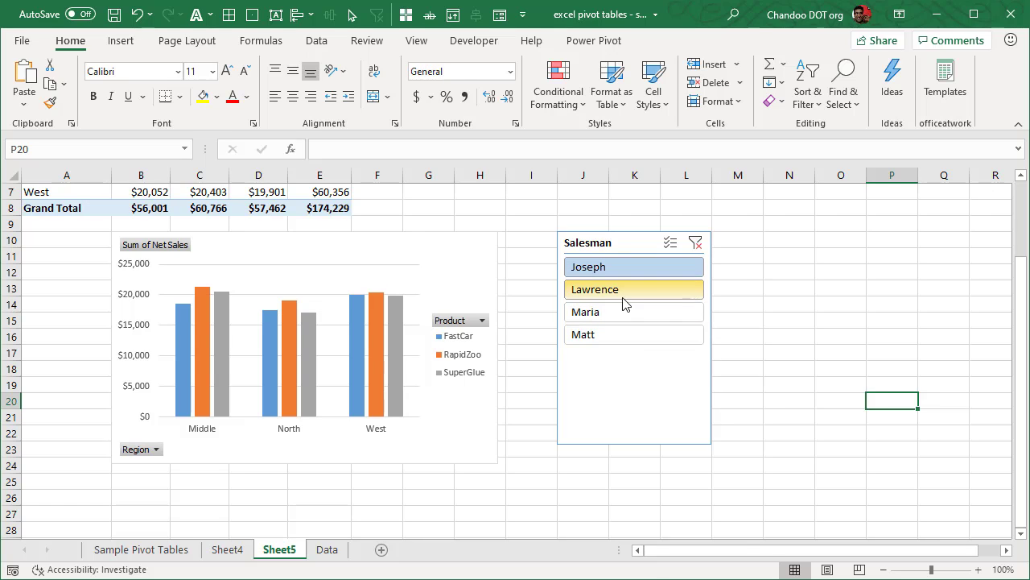
click(624, 295)
click(626, 316)
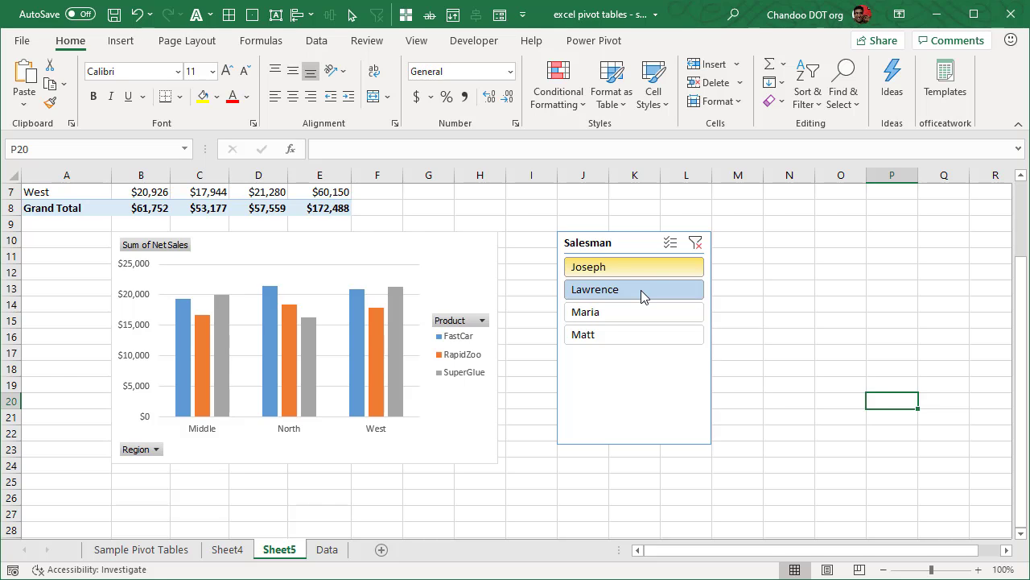
ctrl+click(644, 295)
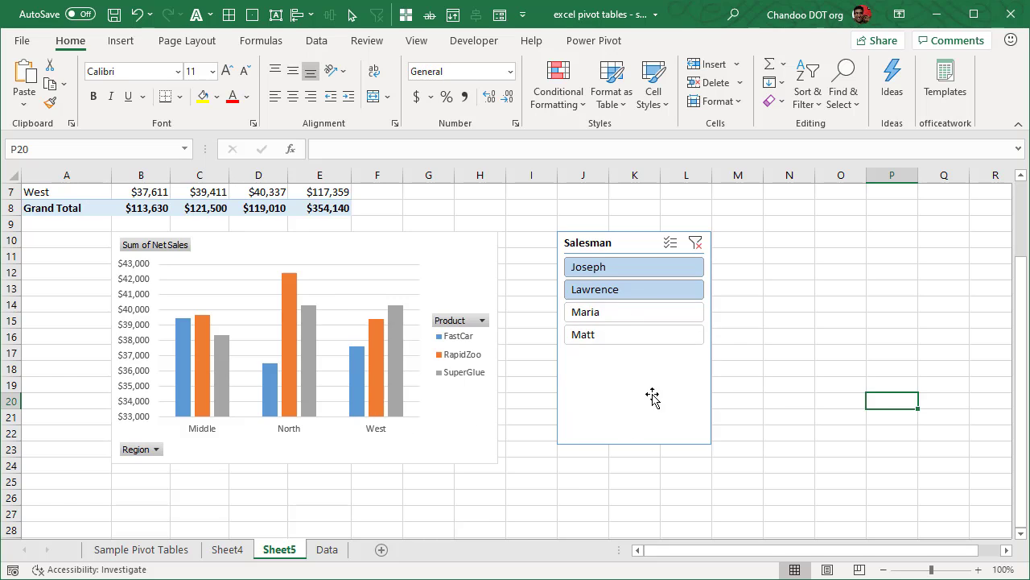
- Filter to the second and third salesmen individually, and clear the Salesman slicer's filter to include everyone
click(642, 291)
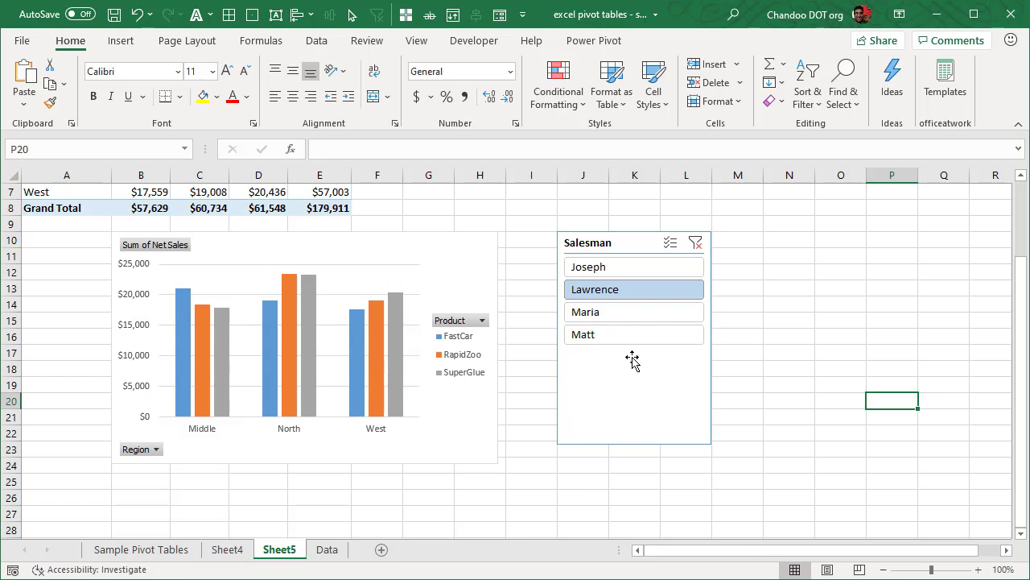
click(668, 318)
click(694, 245)
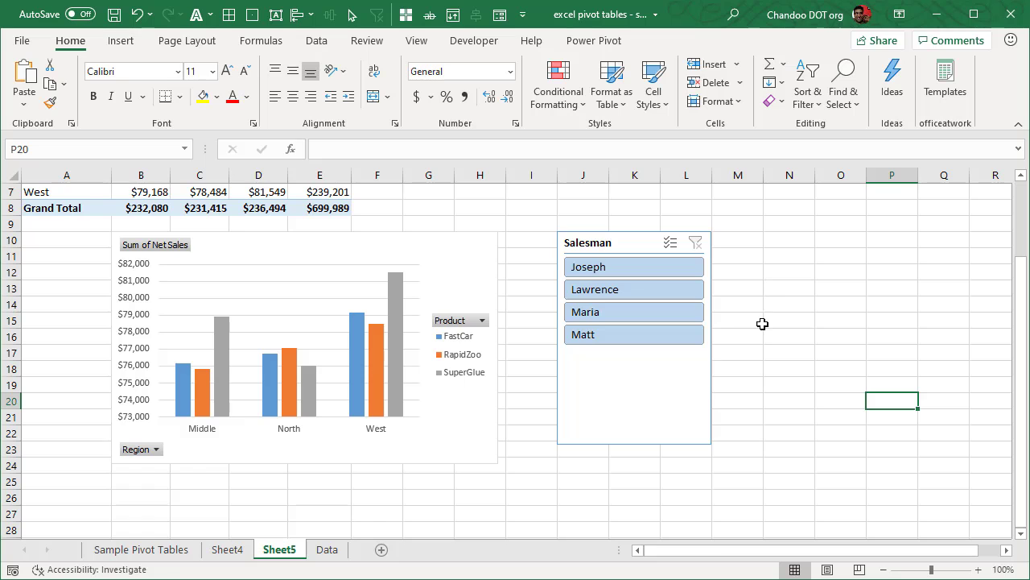
- Open the Data sheet and go to the first empty row below the sales table, cell B435
click(327, 553)
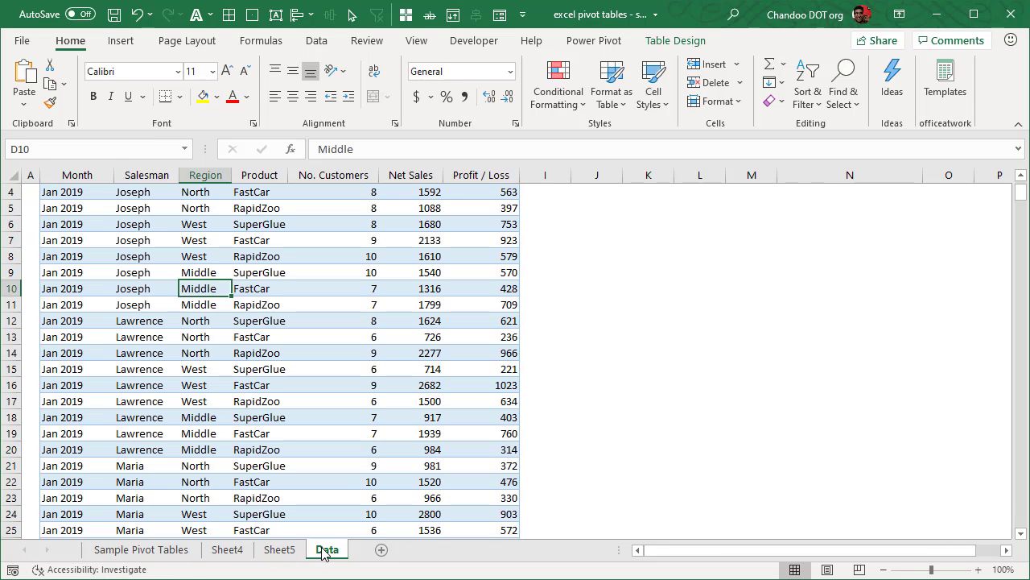
scroll(407, 417, down, 10)
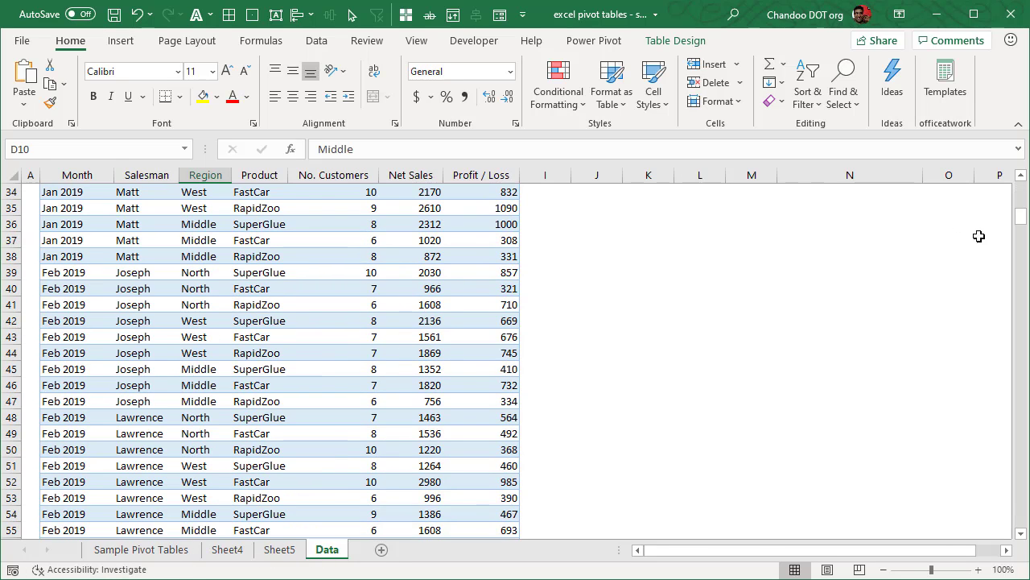
drag(1026, 339, 1021, 531)
scroll(590, 467, down, 3)
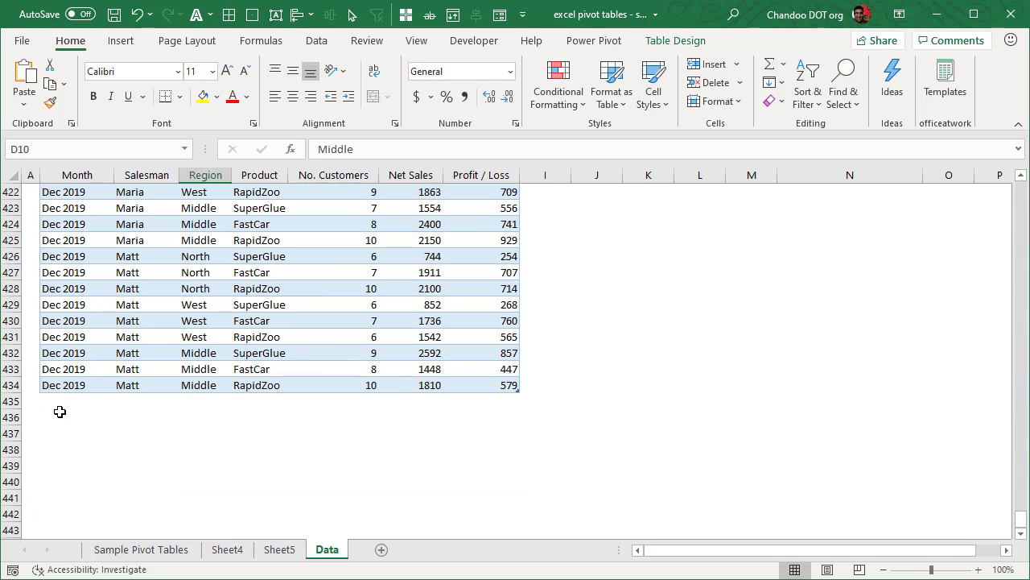
click(59, 400)
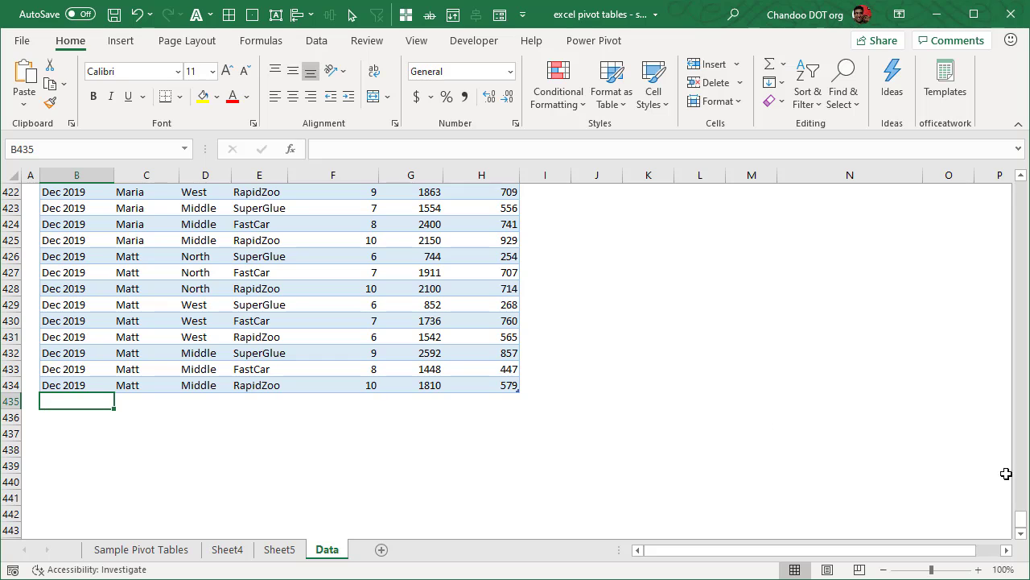
- Copy the Jan 2019 records from the Salesman through Profit / Loss columns, range C4:H38, leaving out the Month column
drag(1019, 523, 1020, 186)
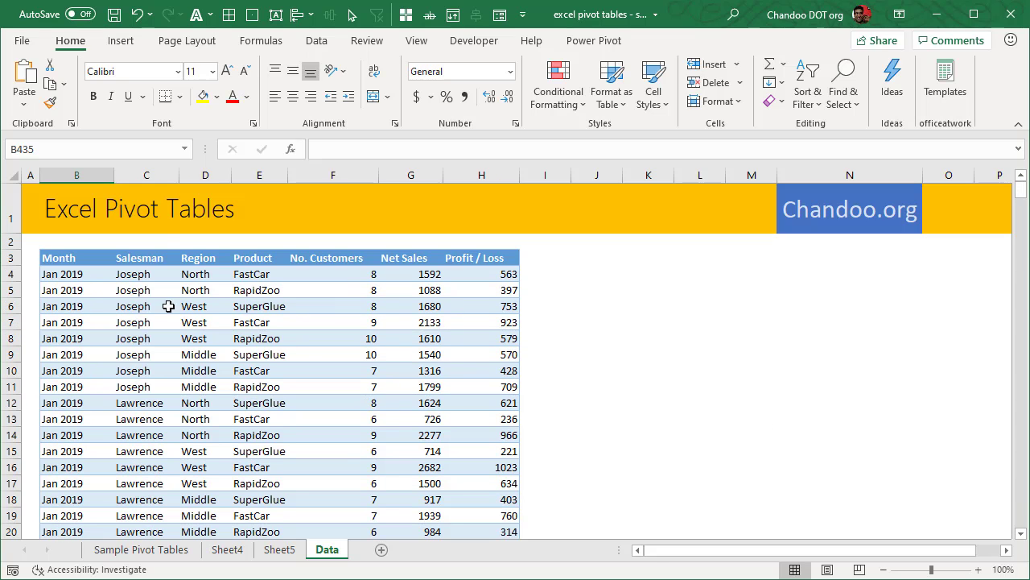
click(147, 274)
scroll(494, 409, down, 7)
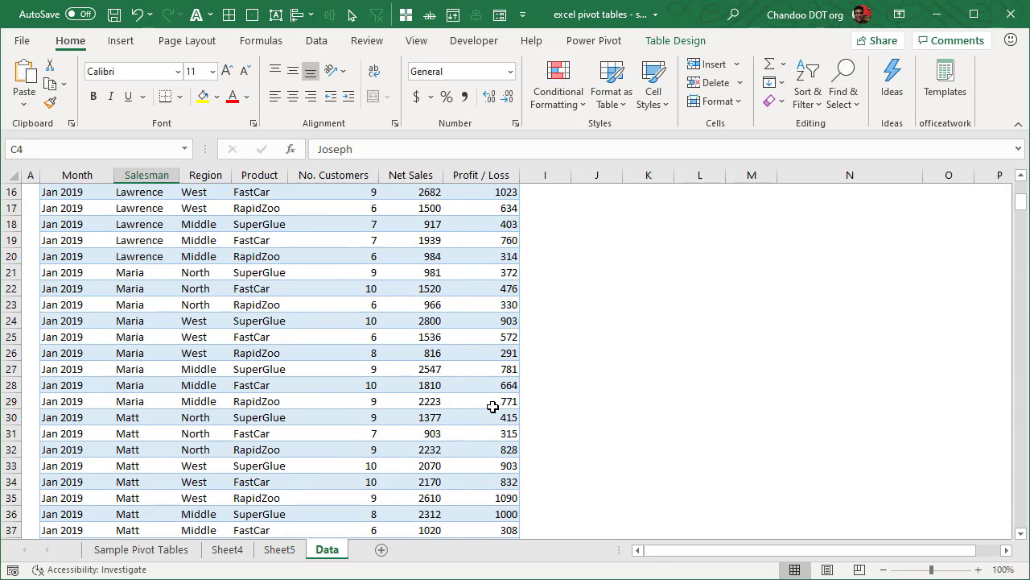
scroll(493, 406, down, 1)
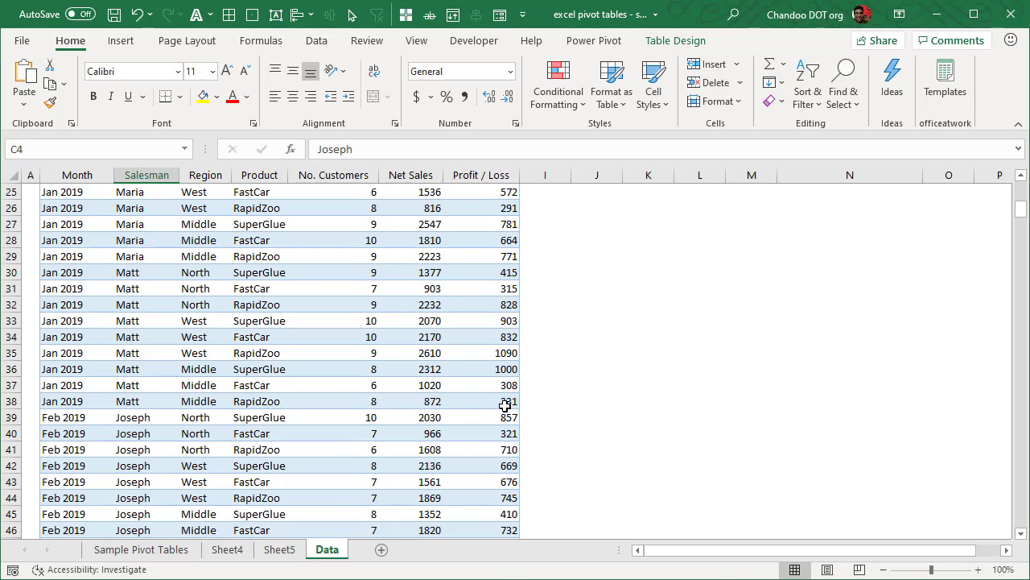
shift+click(504, 403)
key(ctrl+c)
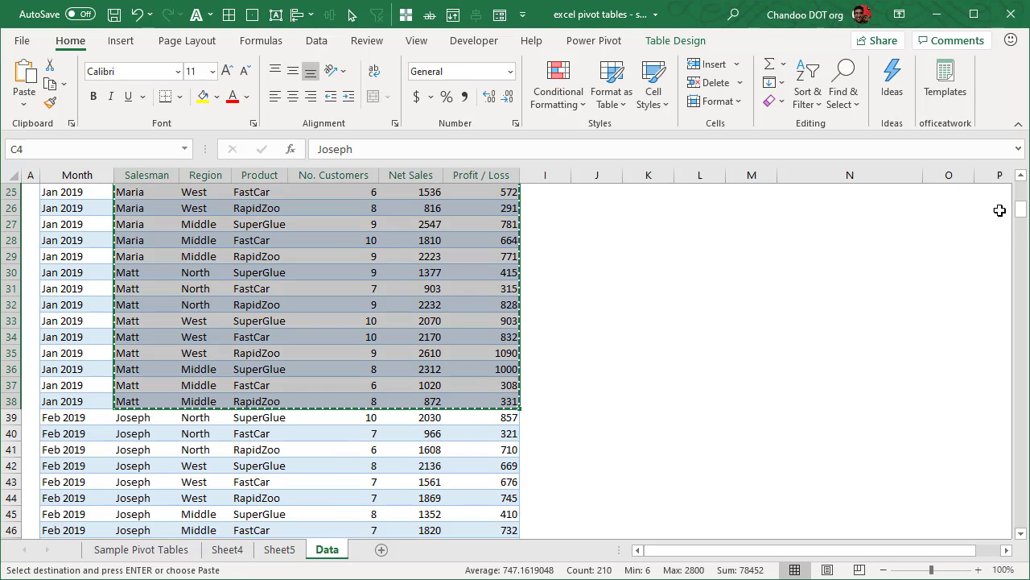
- Paste the copied records directly below the table's last row, starting at cell C435
drag(1020, 210, 1016, 525)
scroll(352, 493, down, 6)
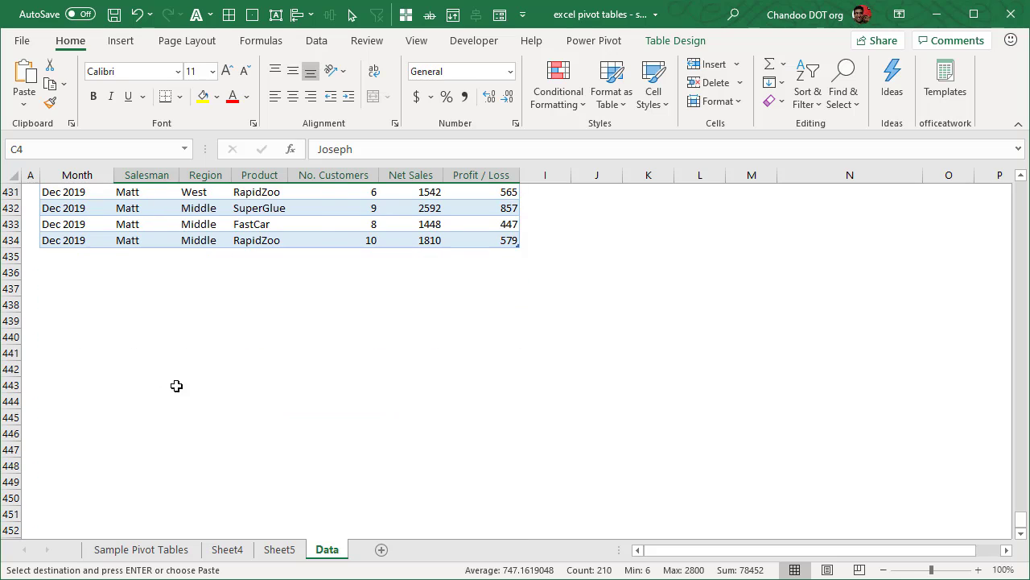
click(125, 258)
key(ctrl+v)
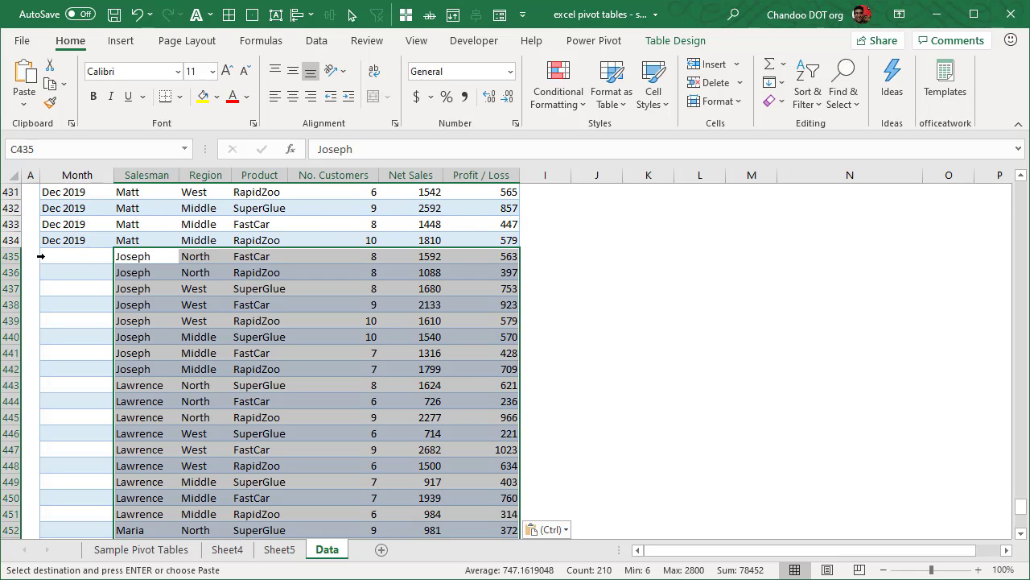
- Fill the empty Month cells of the newly added records, range B435:B469, with Jan-2020 in one entry
click(39, 255)
click(73, 256)
scroll(92, 414, down, 6)
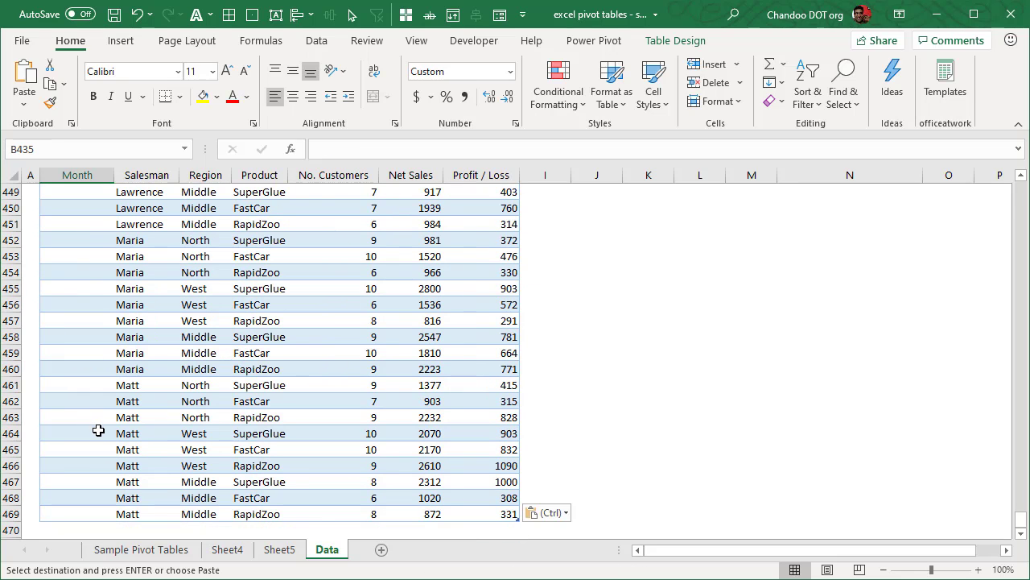
shift+click(66, 514)
text(JK)
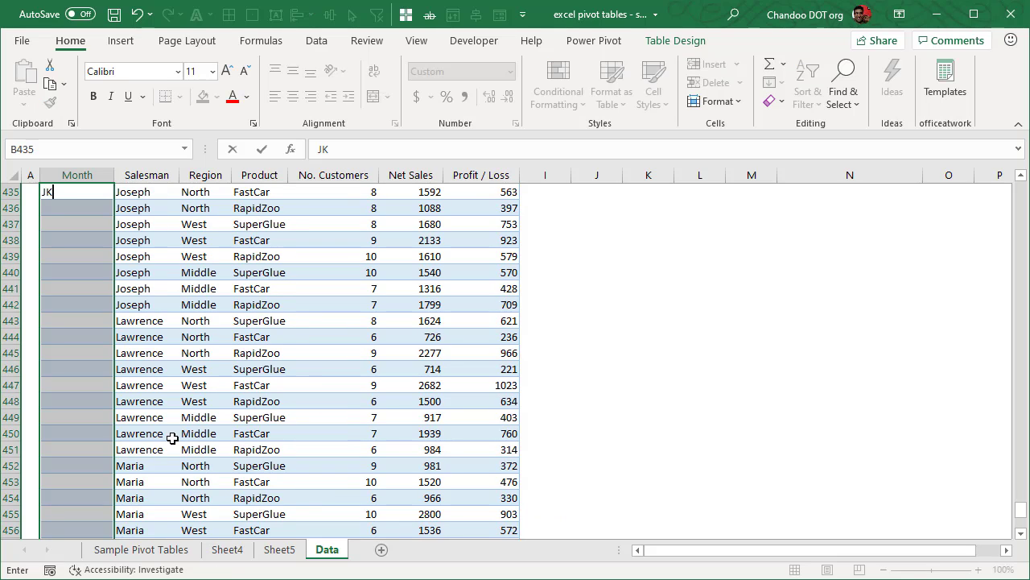
text(n-2020)
key(ctrl+Return)
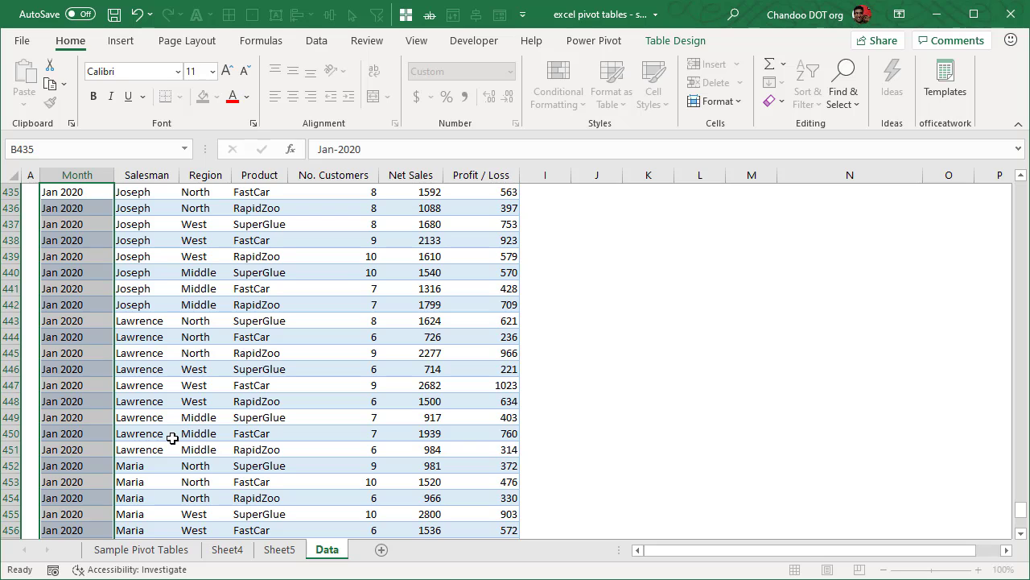
- Review the Jan 2020 records from row 435 to the end of the sales table
scroll(112, 315, down, 5)
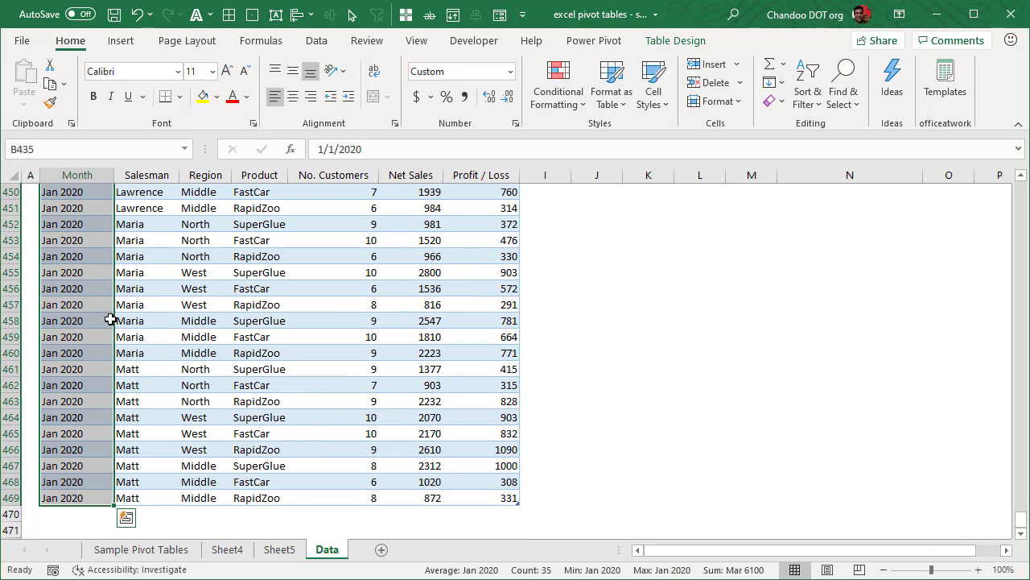
click(107, 353)
scroll(82, 404, down, 5)
scroll(82, 406, up, 20)
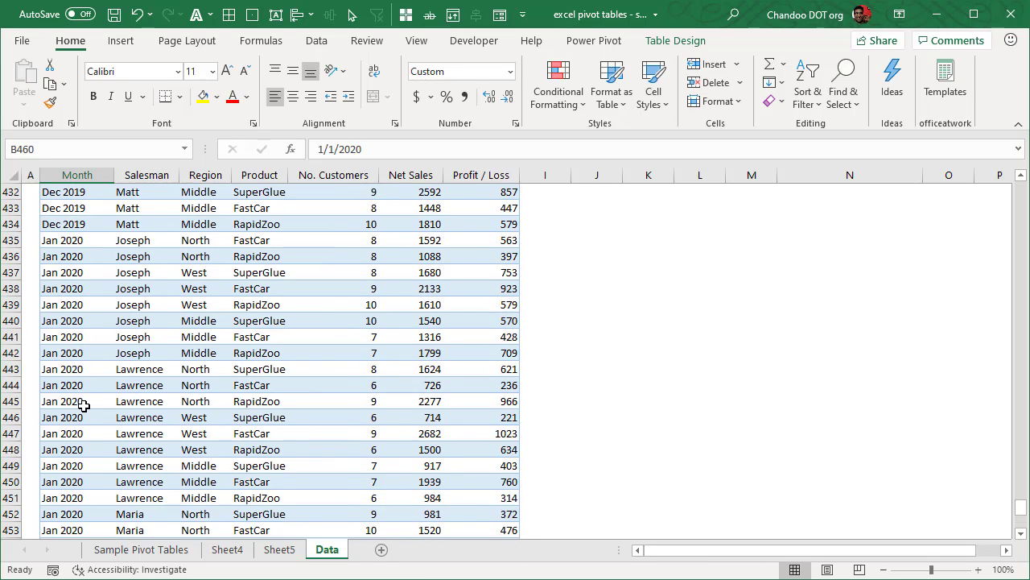
scroll(83, 407, down, 8)
click(92, 430)
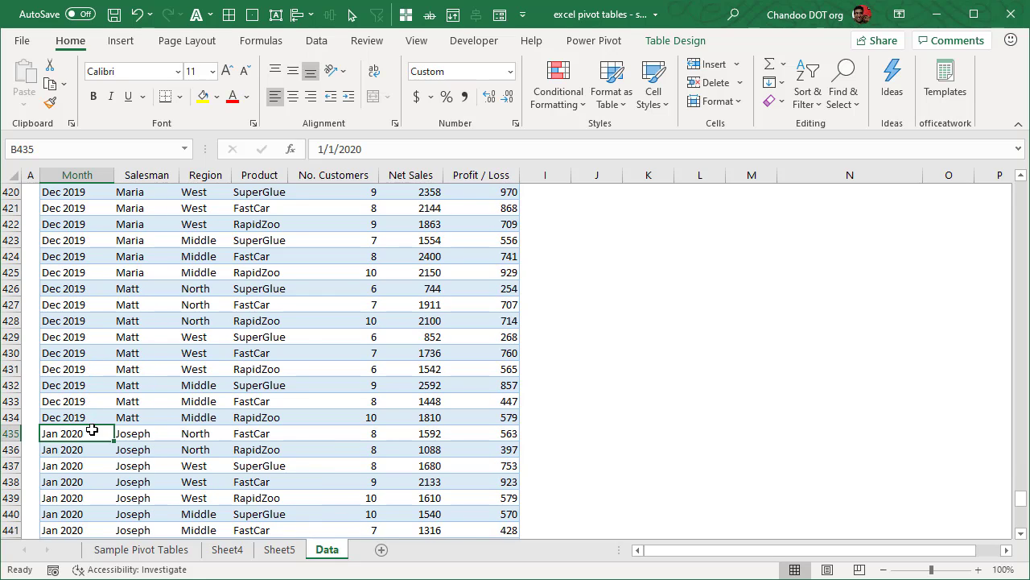
scroll(142, 416, down, 10)
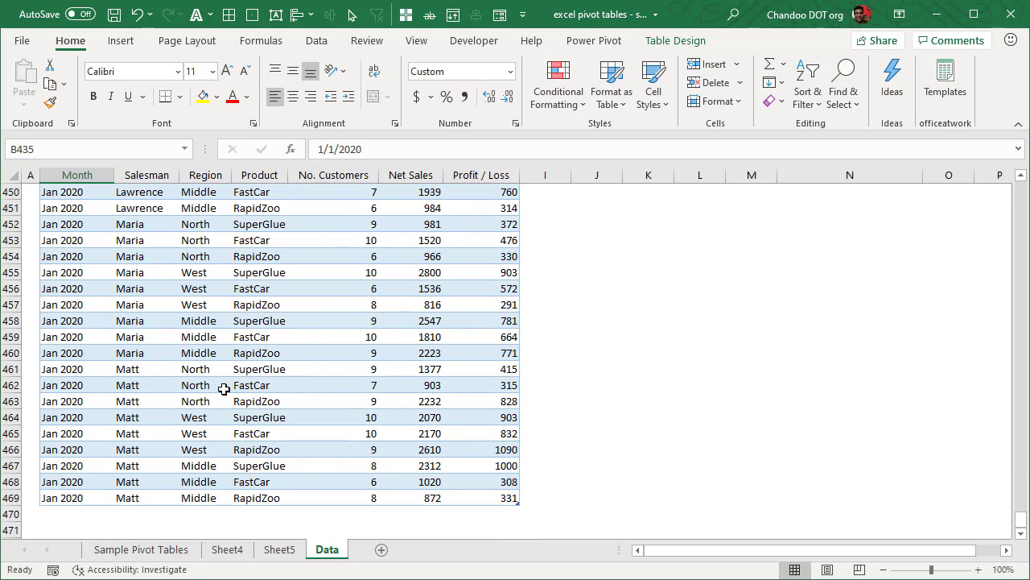
- Refresh the salesman PivotTable on Sheet4 and check the region-by-product PivotTable and its chart on Sheet5
click(280, 550)
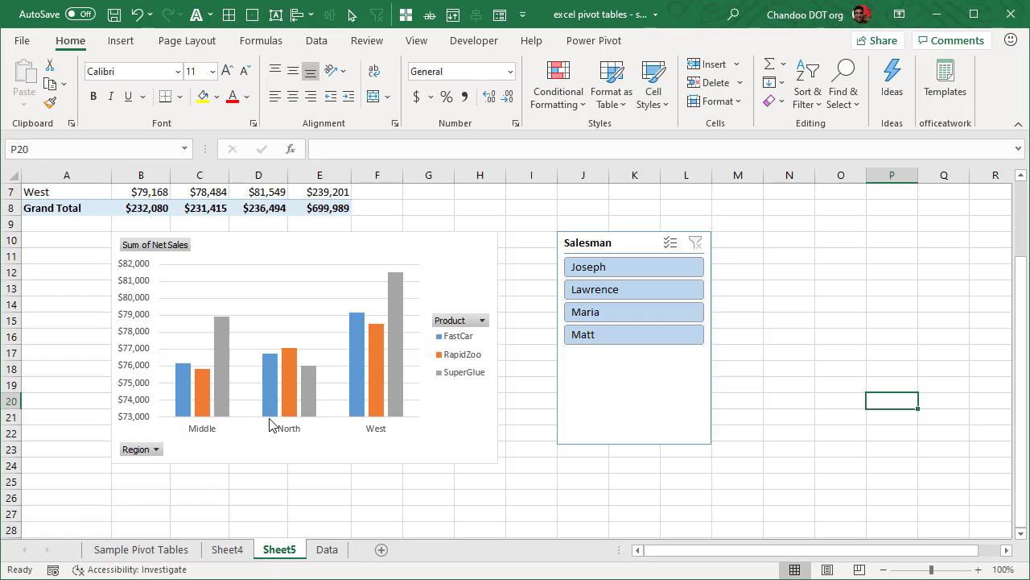
click(226, 549)
click(162, 275)
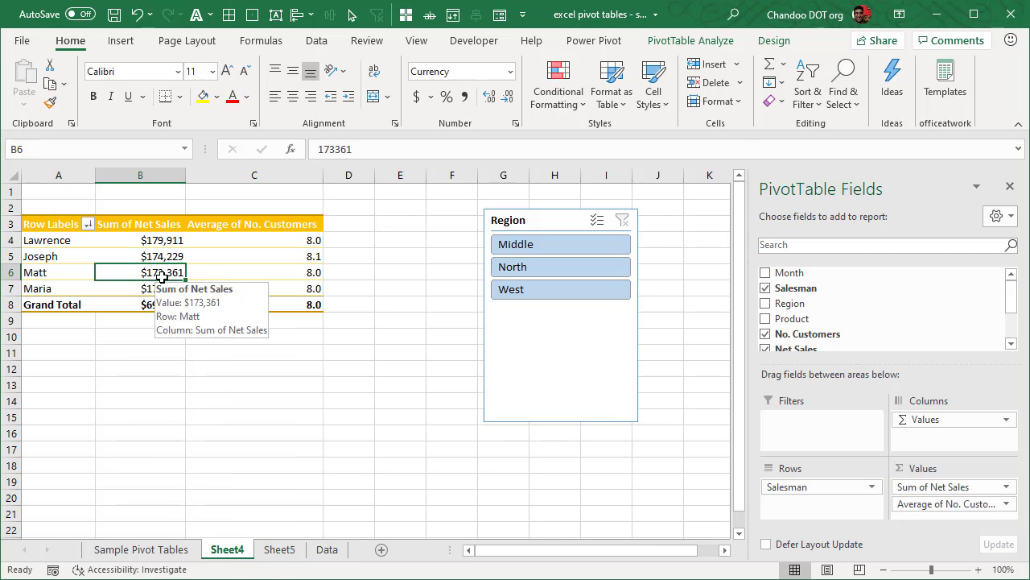
click(690, 42)
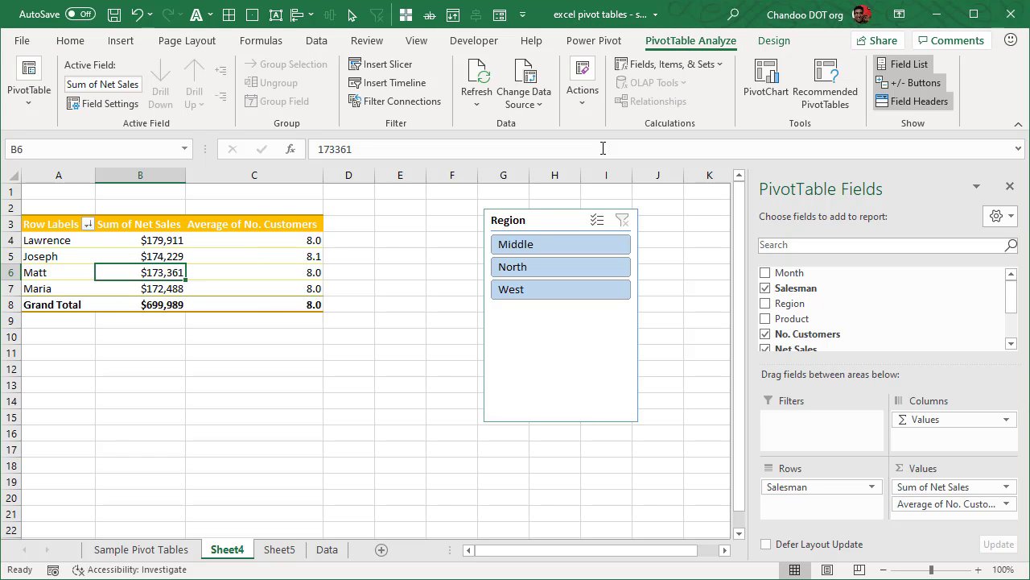
click(491, 75)
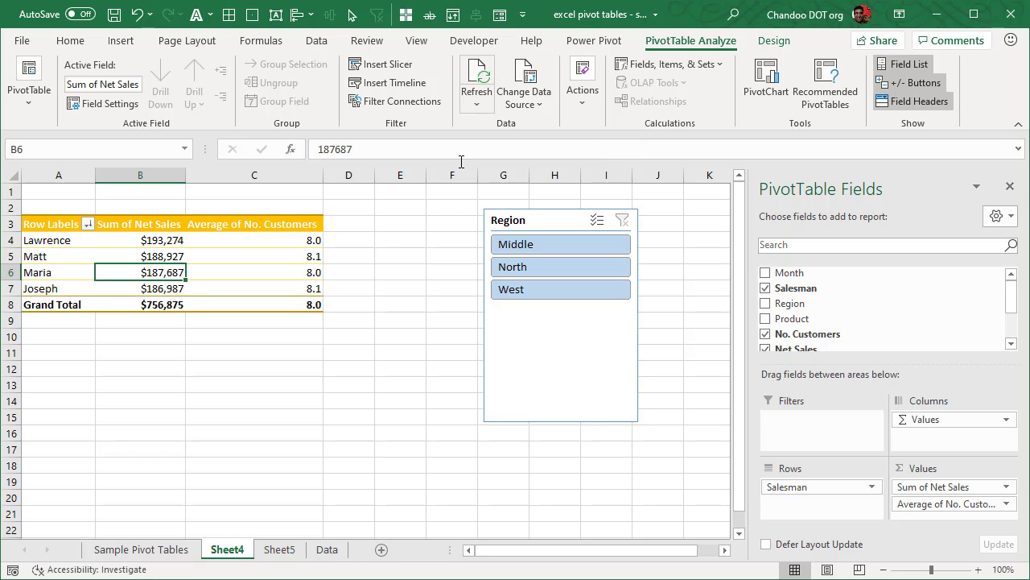
click(278, 549)
scroll(459, 420, up, 2)
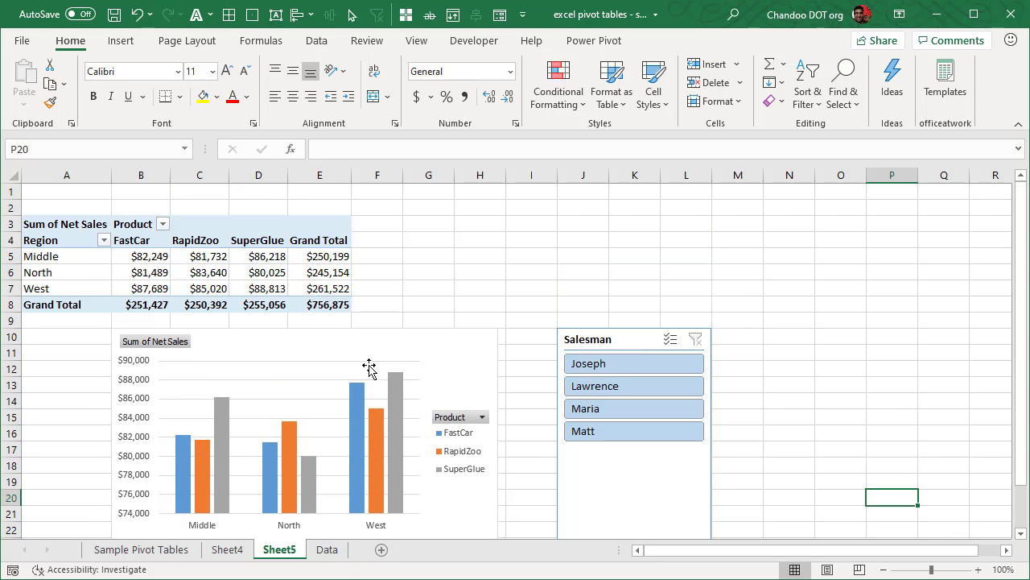
- Return to the top of the sales table on the Data sheet and show the data connection and refresh commands
click(329, 550)
scroll(272, 349, up, 6)
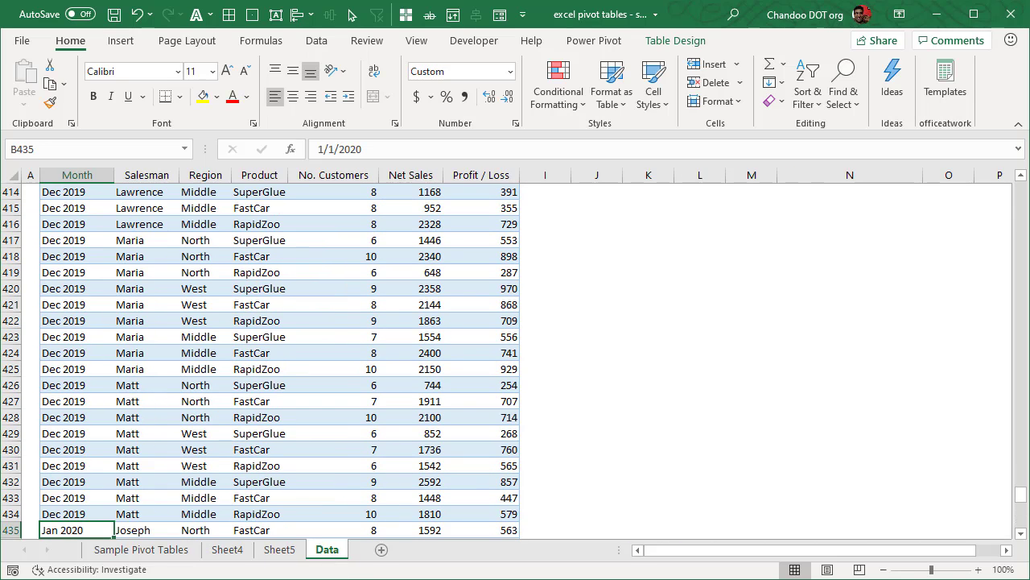
drag(1019, 495, 1020, 189)
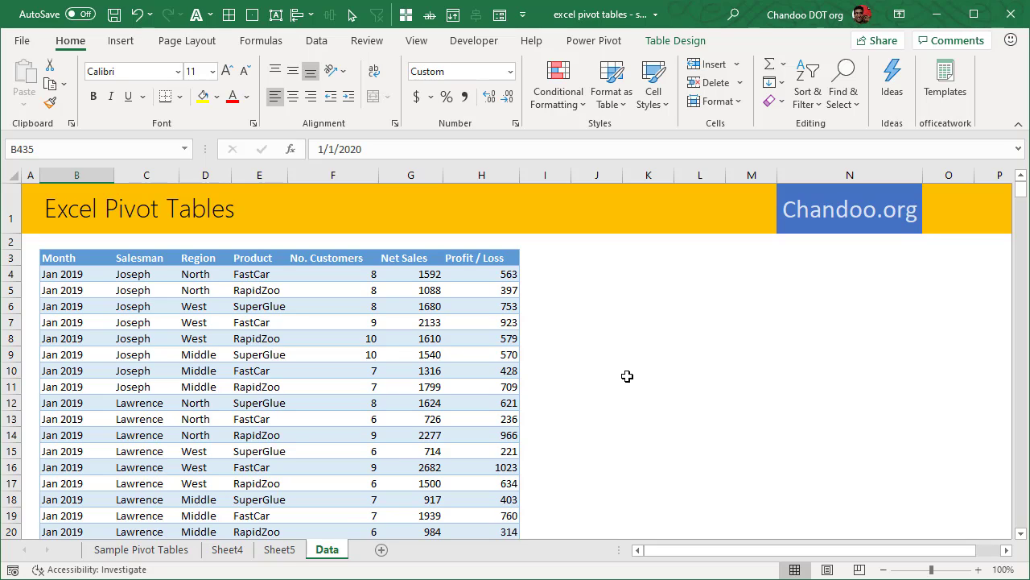
click(316, 41)
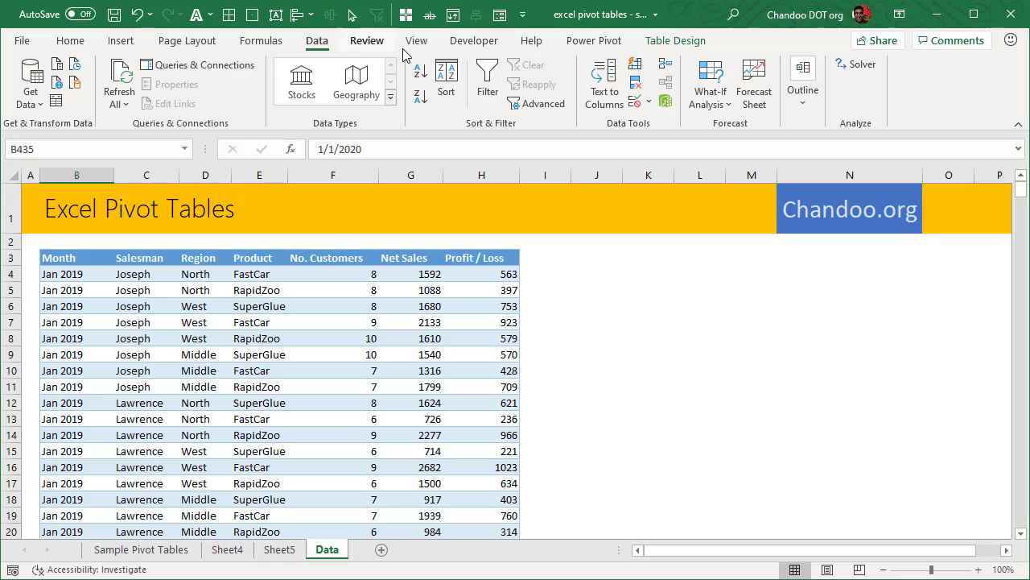